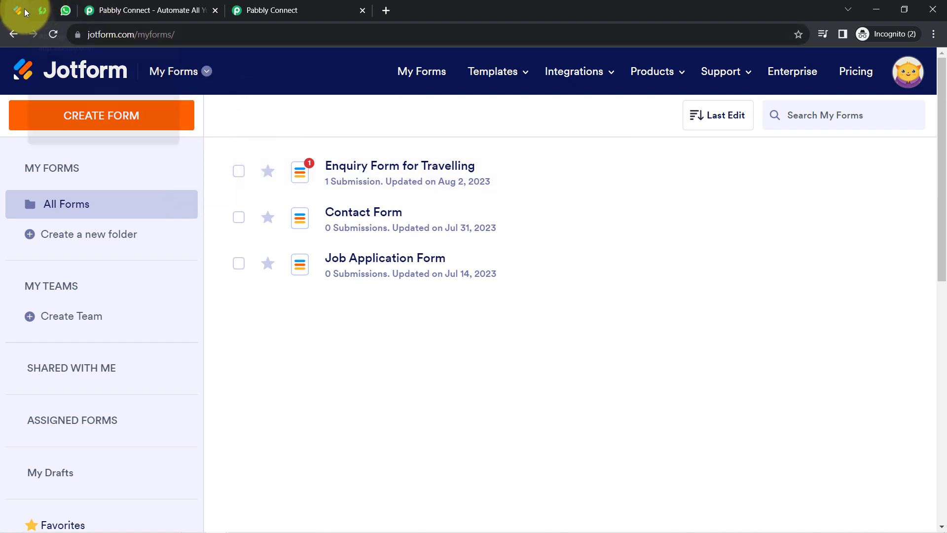
pyautogui.click(44, 10)
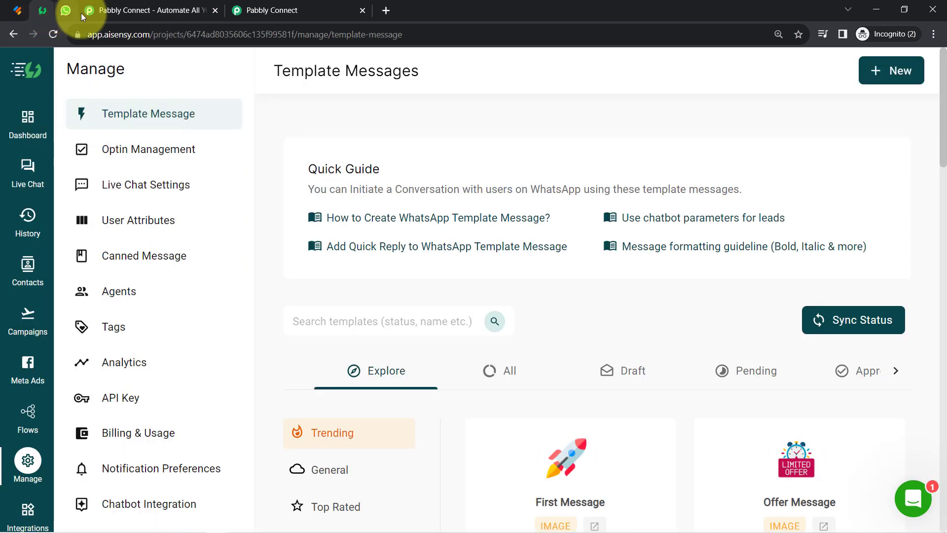
pyautogui.click(123, 35)
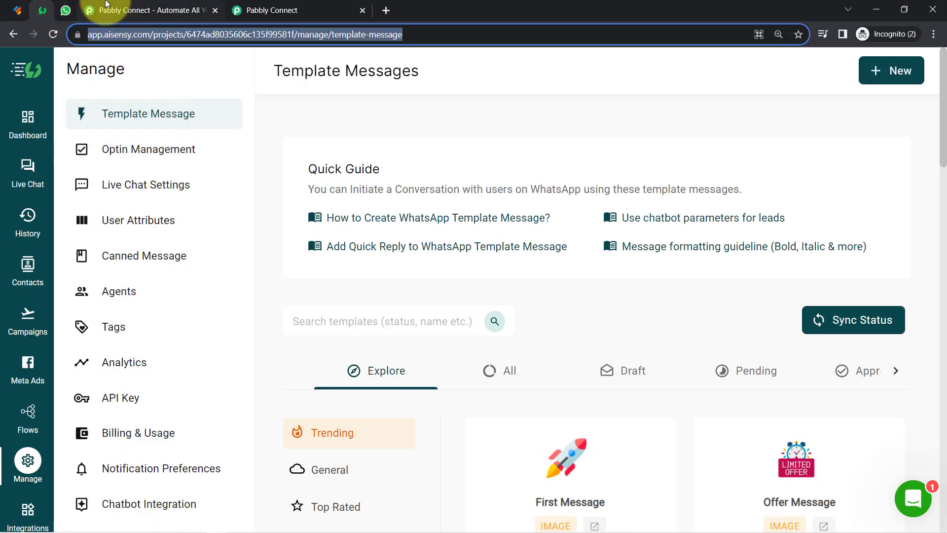
pyautogui.click(131, 9)
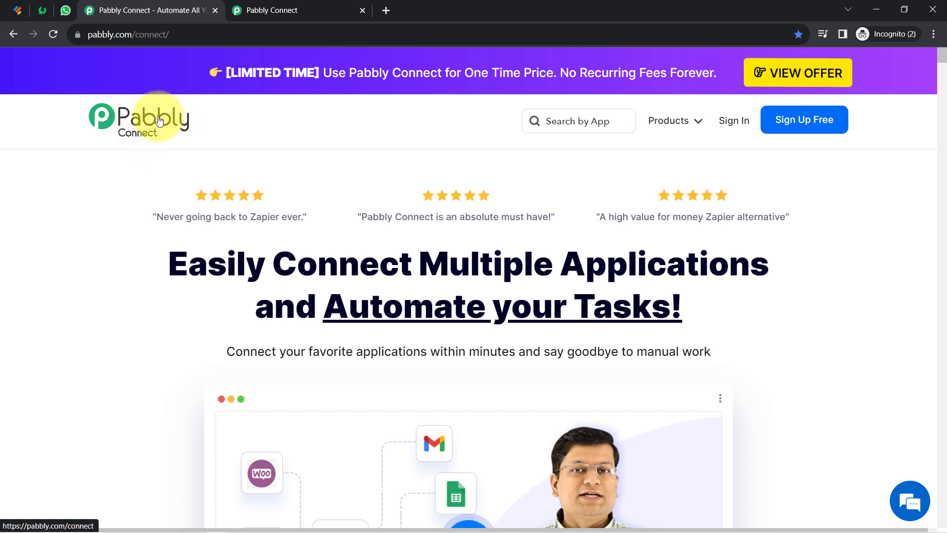
pyautogui.click(272, 5)
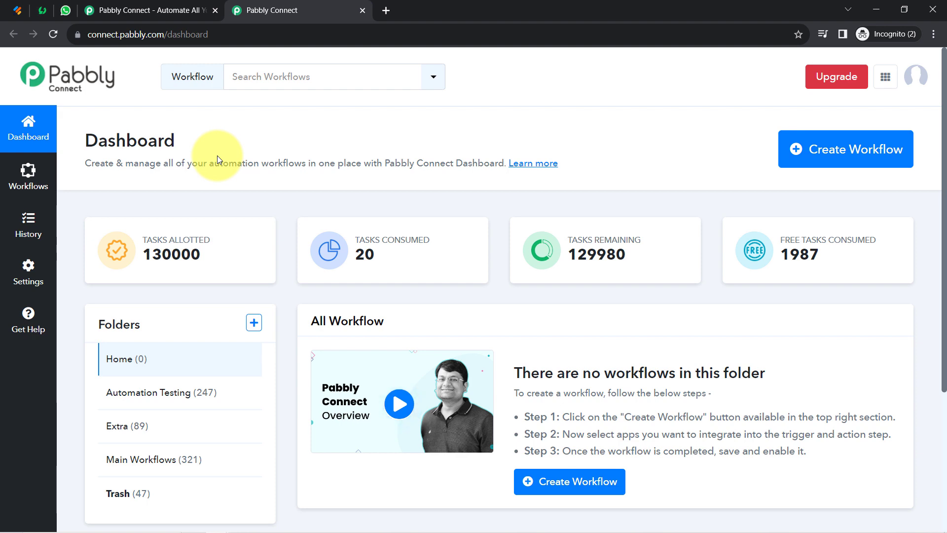
pyautogui.click(148, 5)
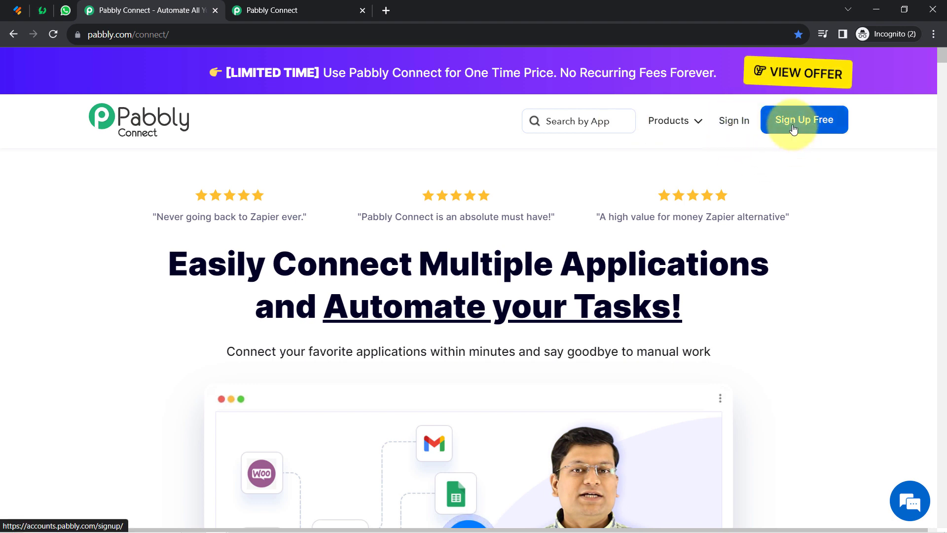
# Switch to the Pabbly Connect dashboard and create a workflow named "Send WhatsApp Message from Webhook Response".
pyautogui.click(245, 5)
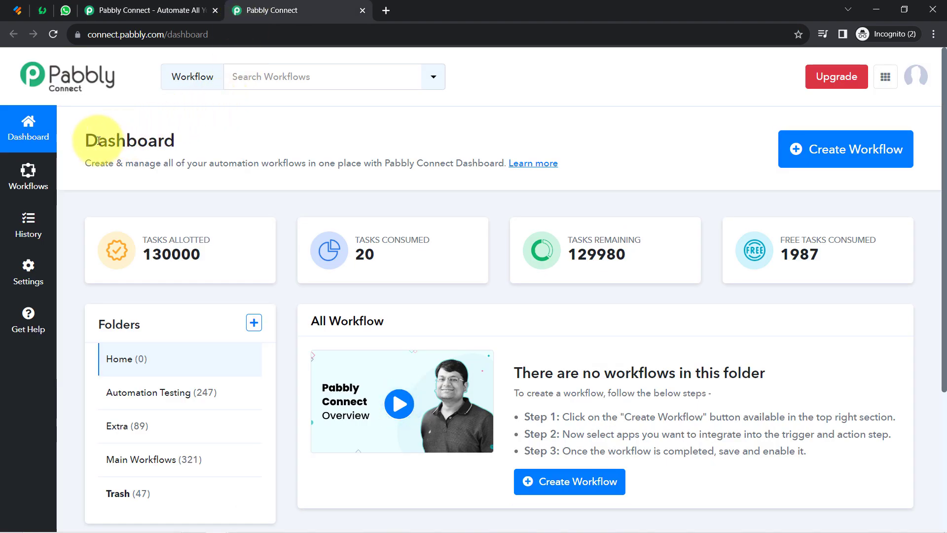
pyautogui.moveTo(85, 140); pyautogui.dragTo(217, 142)
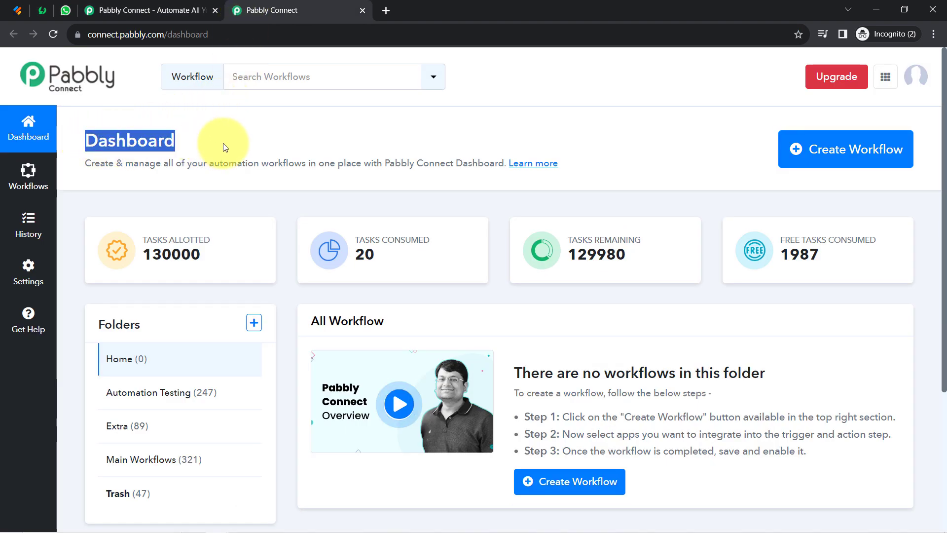
pyautogui.click(836, 153)
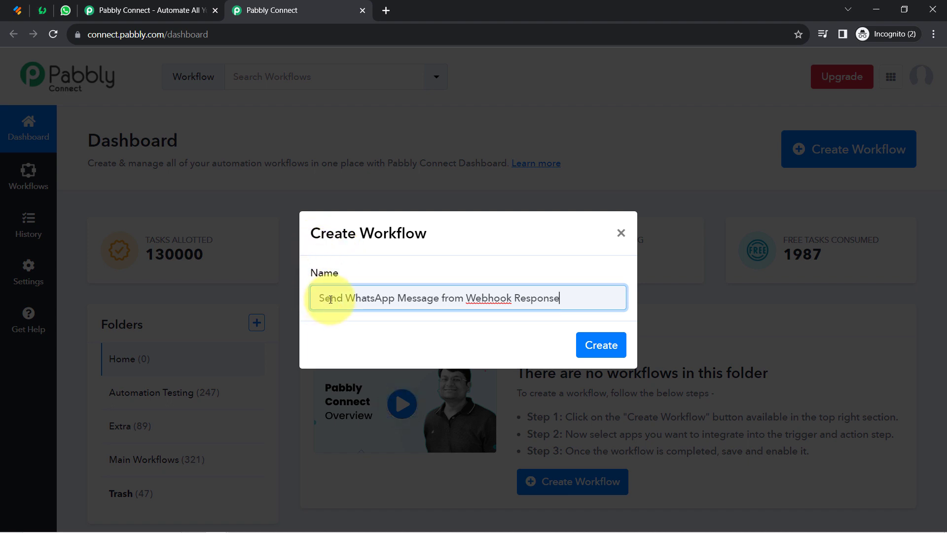
pyautogui.moveTo(338, 299); pyautogui.dragTo(541, 299)
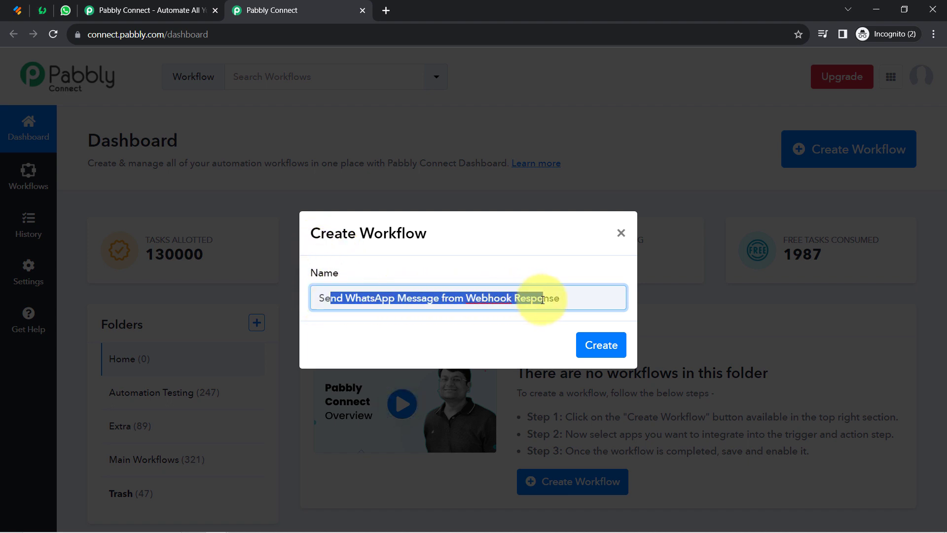
pyautogui.click(537, 296)
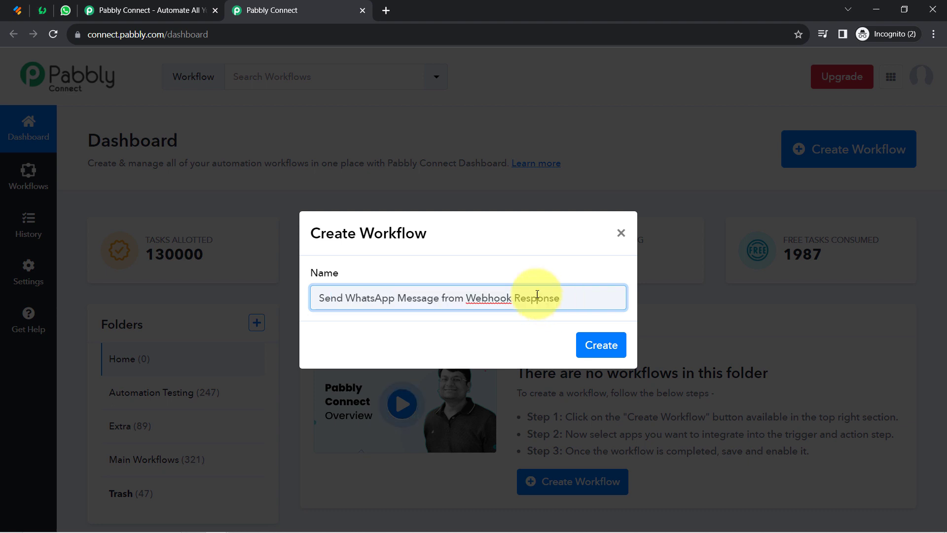
pyautogui.click(602, 343)
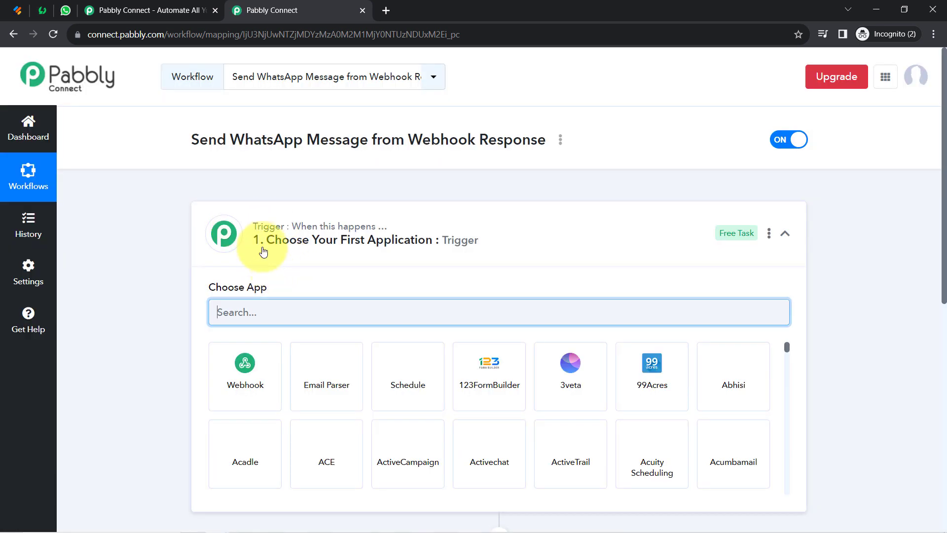
pyautogui.click(262, 248)
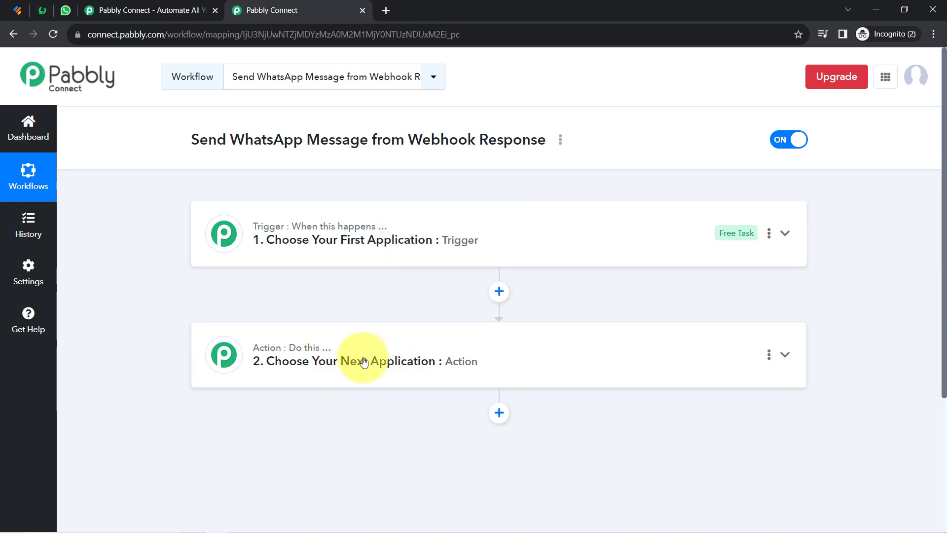
pyautogui.moveTo(384, 244)
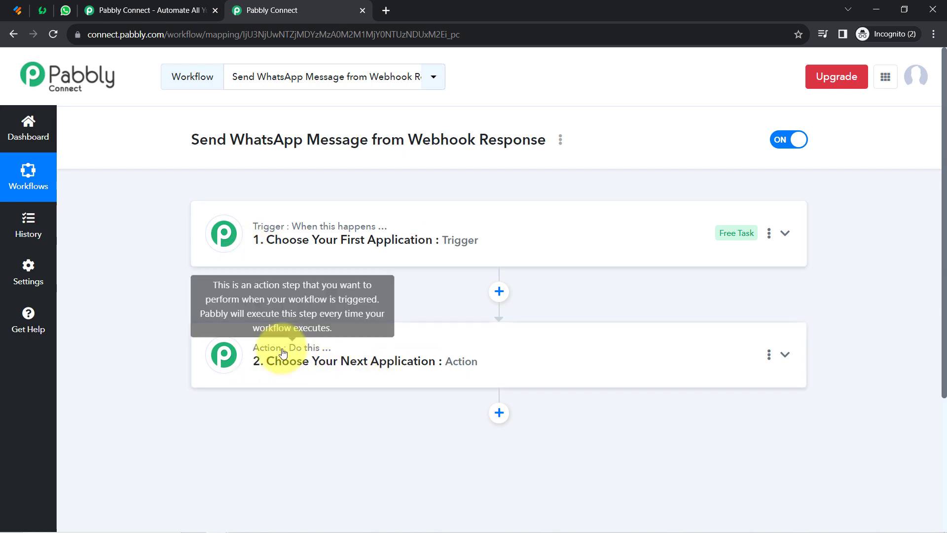
pyautogui.moveTo(218, 140); pyautogui.dragTo(458, 140)
pyautogui.moveTo(154, 134); pyautogui.dragTo(348, 138)
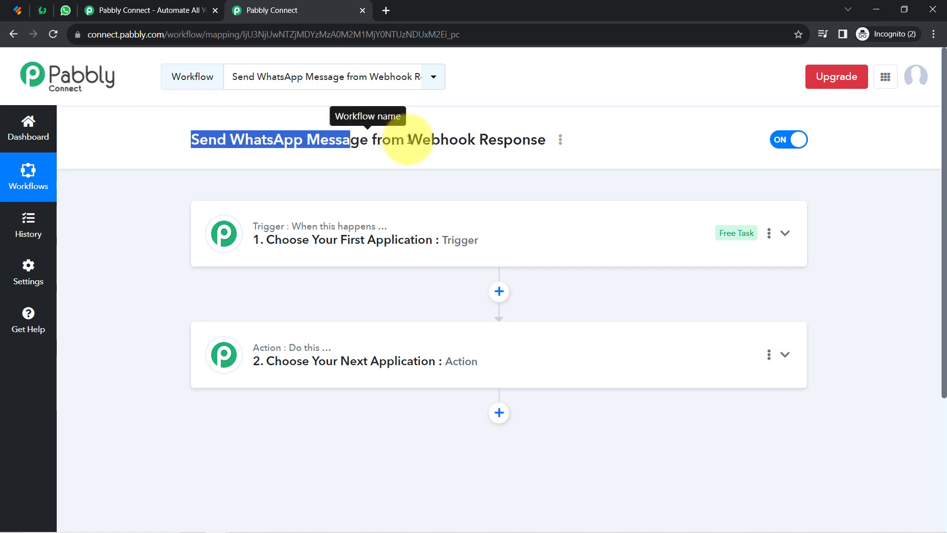
pyautogui.moveTo(409, 139); pyautogui.dragTo(508, 142)
# Set Webhook by Pabbly as the workflow's trigger application.
pyautogui.click(338, 236)
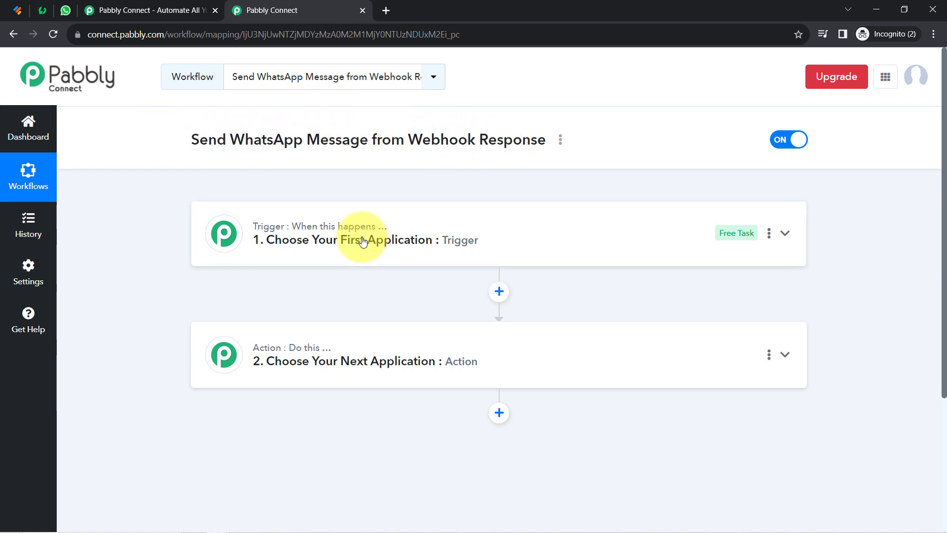
pyautogui.click(248, 315)
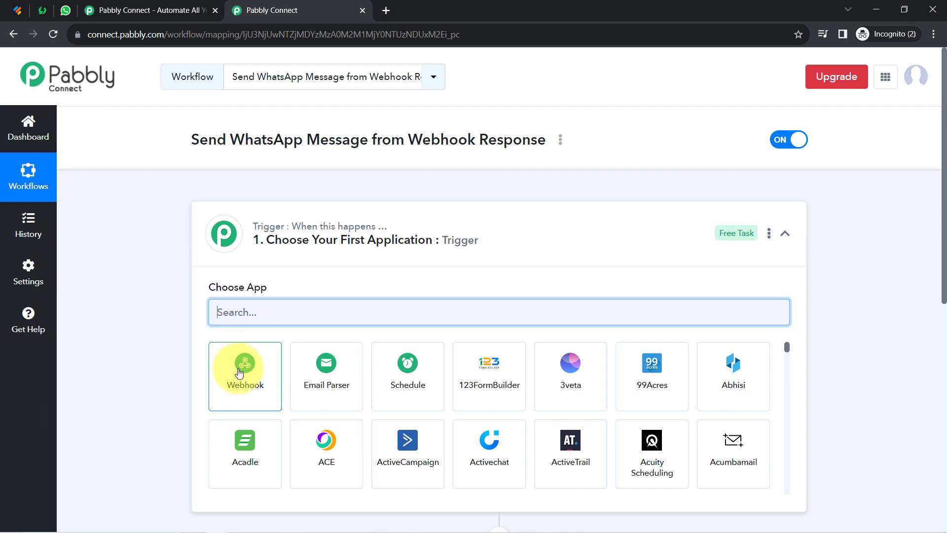
pyautogui.click(17, 10)
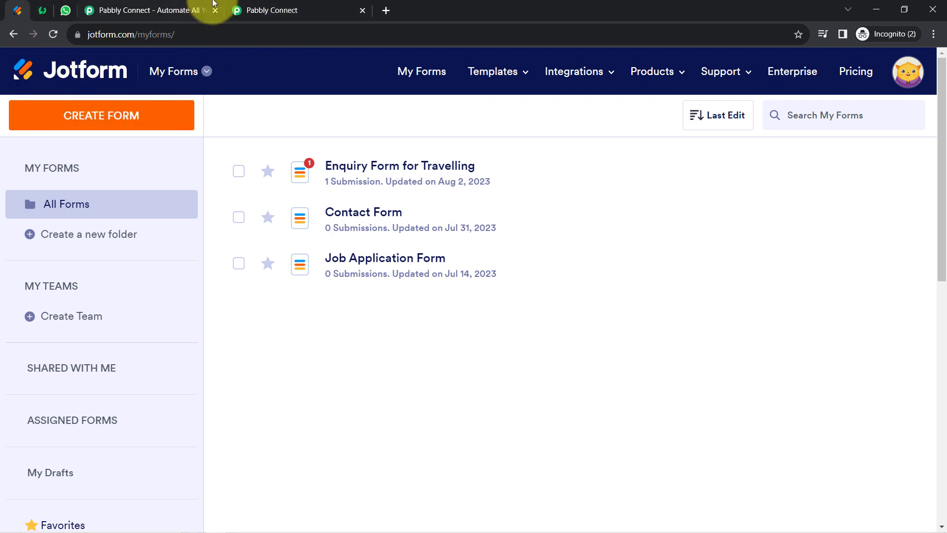
pyautogui.click(268, 9)
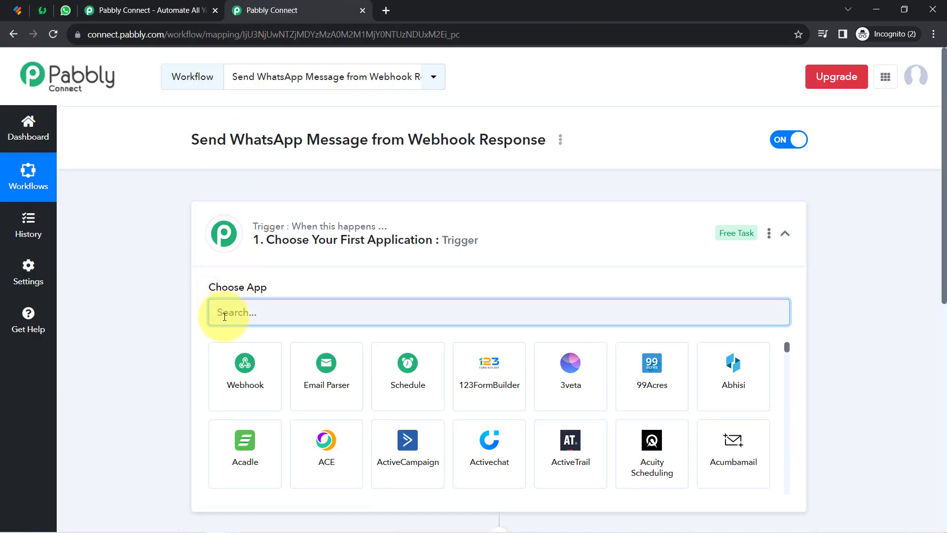
pyautogui.write('jot')
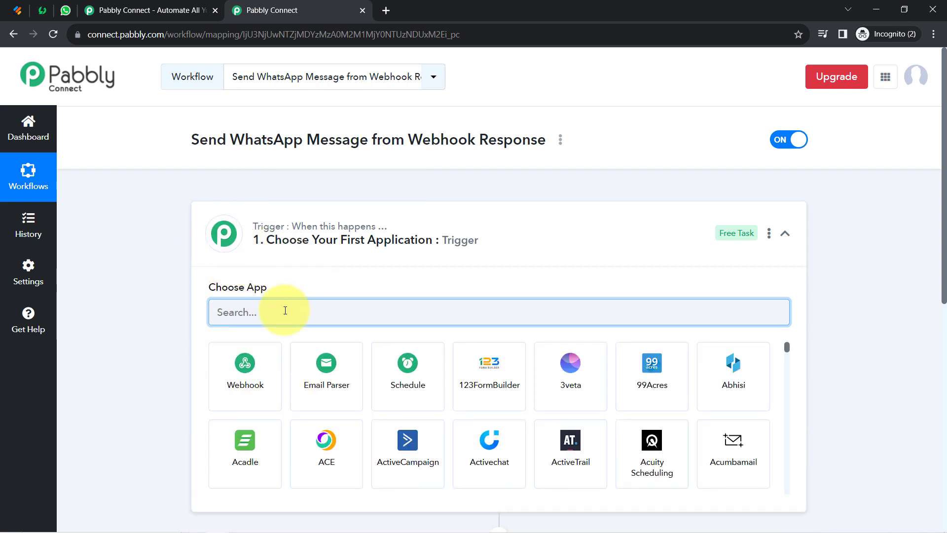
pyautogui.click(15, 8)
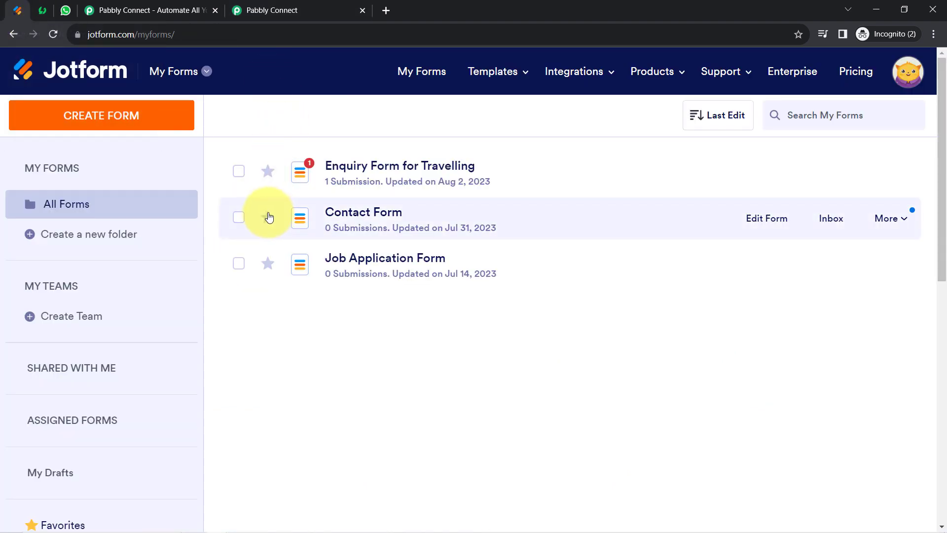
pyautogui.click(243, 11)
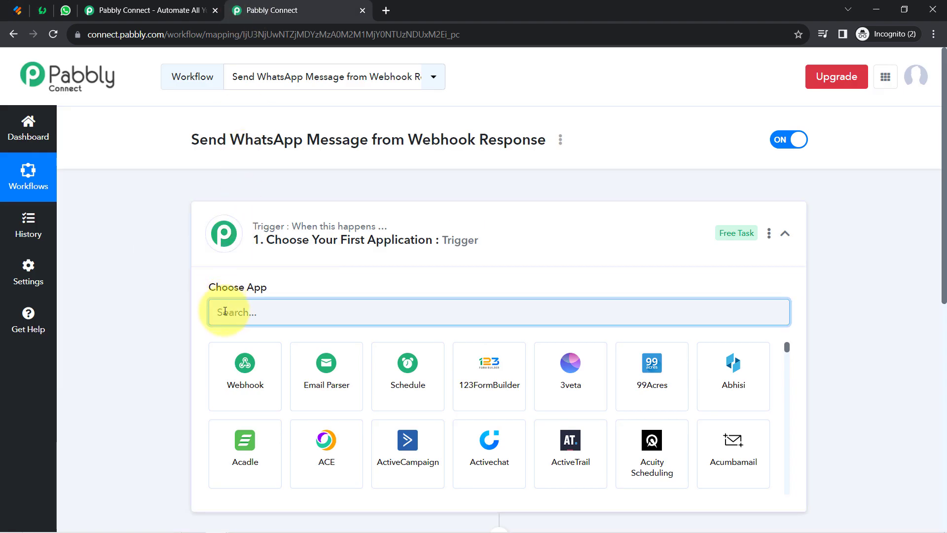
pyautogui.click(243, 377)
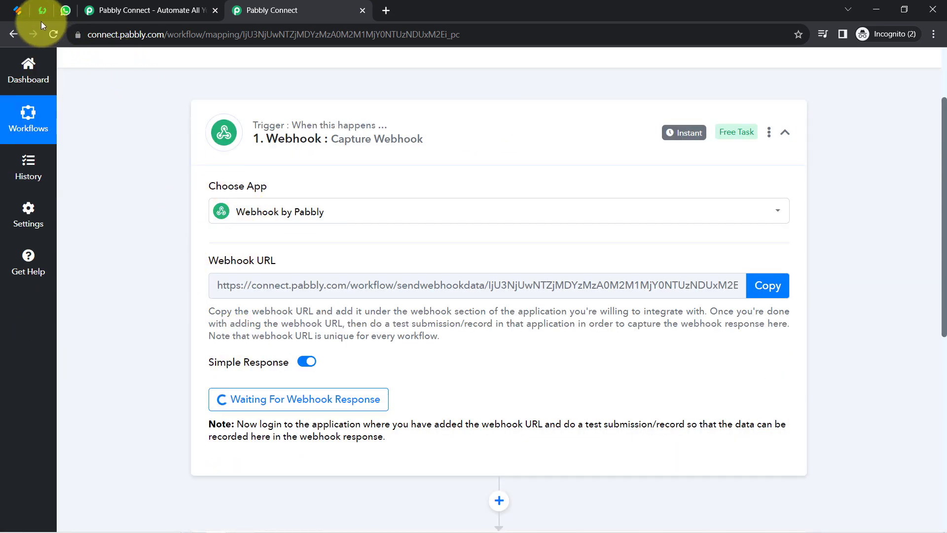
# Copy the webhook URL of the workflow's trigger step.
pyautogui.click(17, 10)
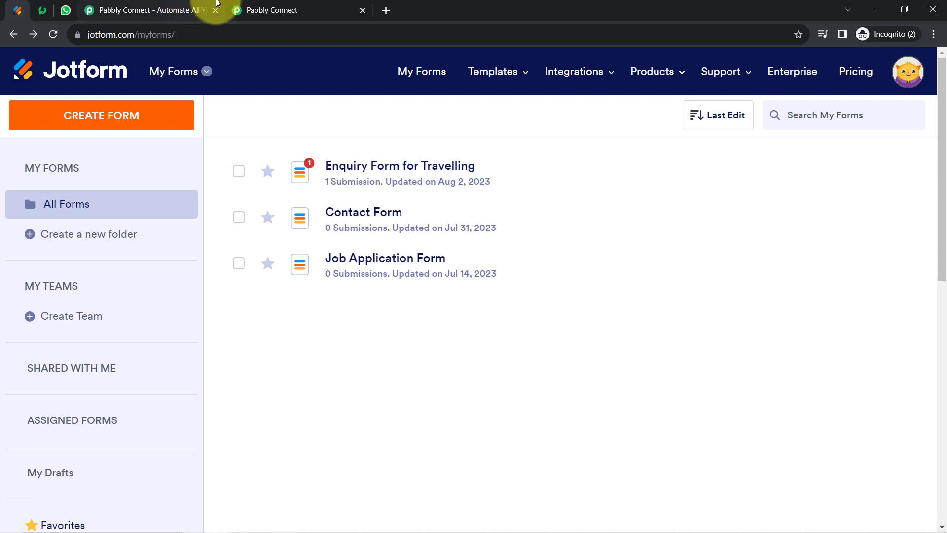
pyautogui.click(267, 5)
pyautogui.click(17, 10)
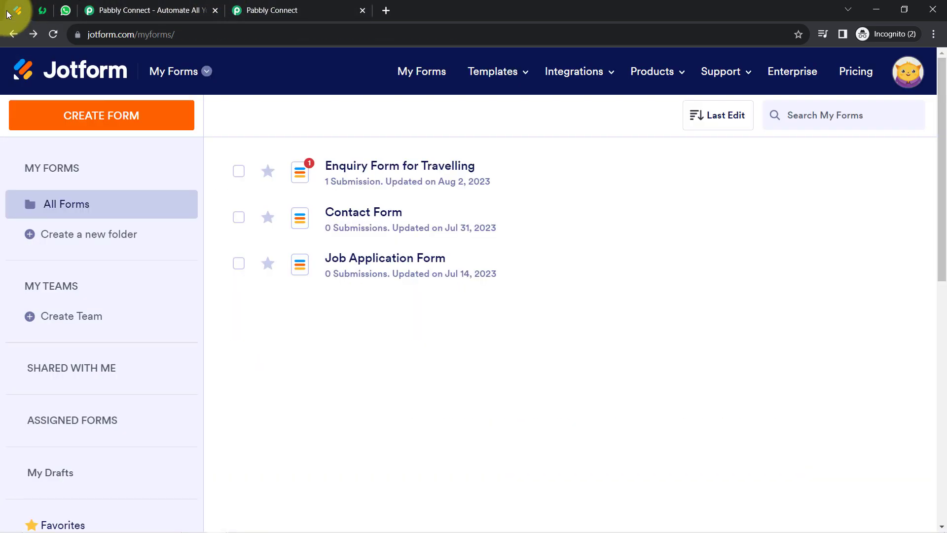
pyautogui.click(256, 4)
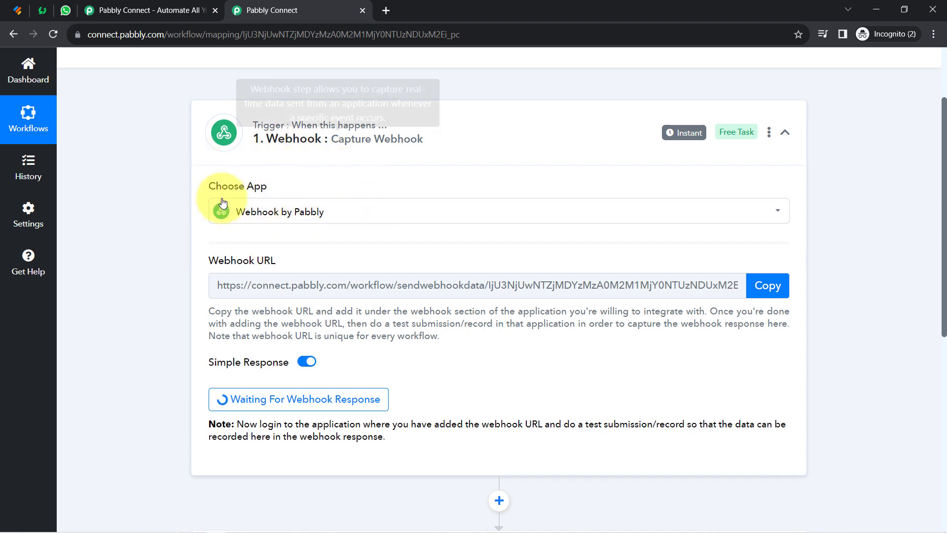
pyautogui.moveTo(230, 259); pyautogui.dragTo(270, 257)
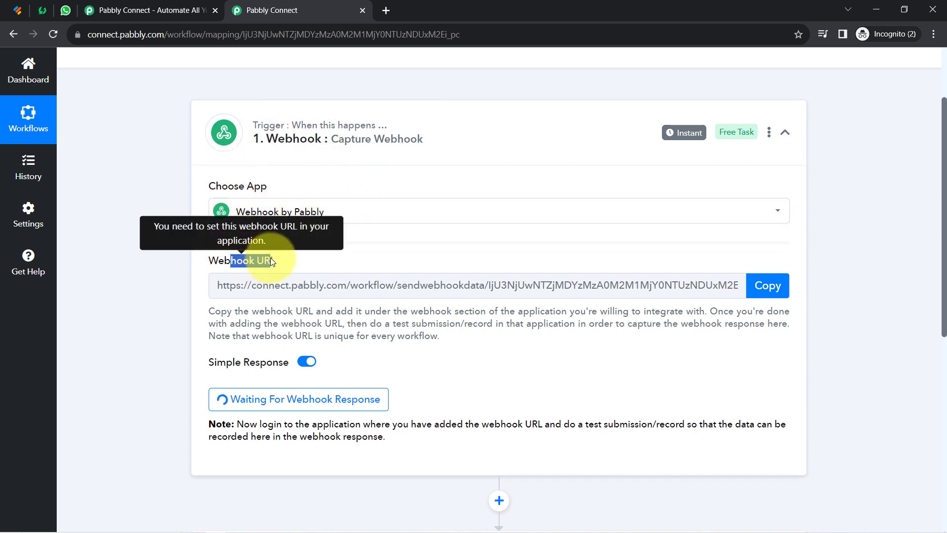
pyautogui.click(766, 285)
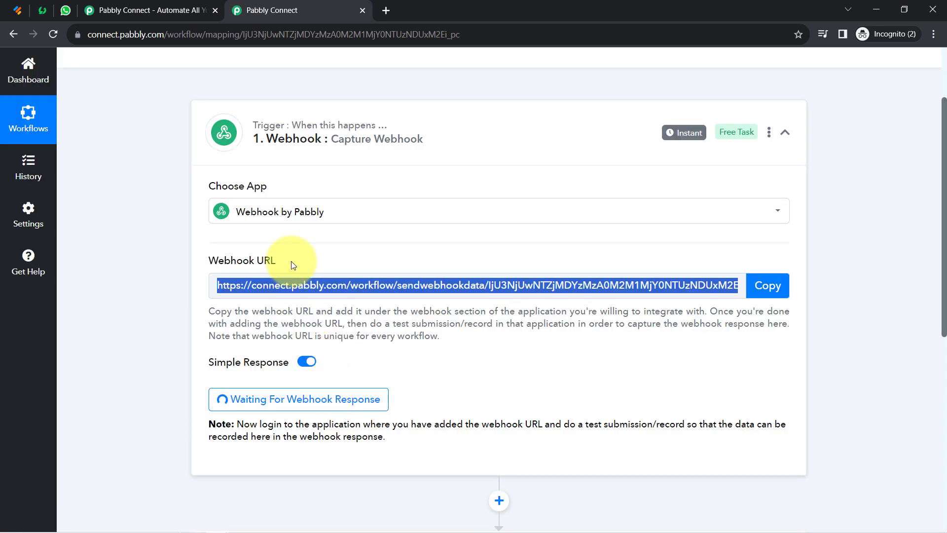
# Switch to Jotform and open the Contact Form for editing at its form settings.
pyautogui.click(18, 10)
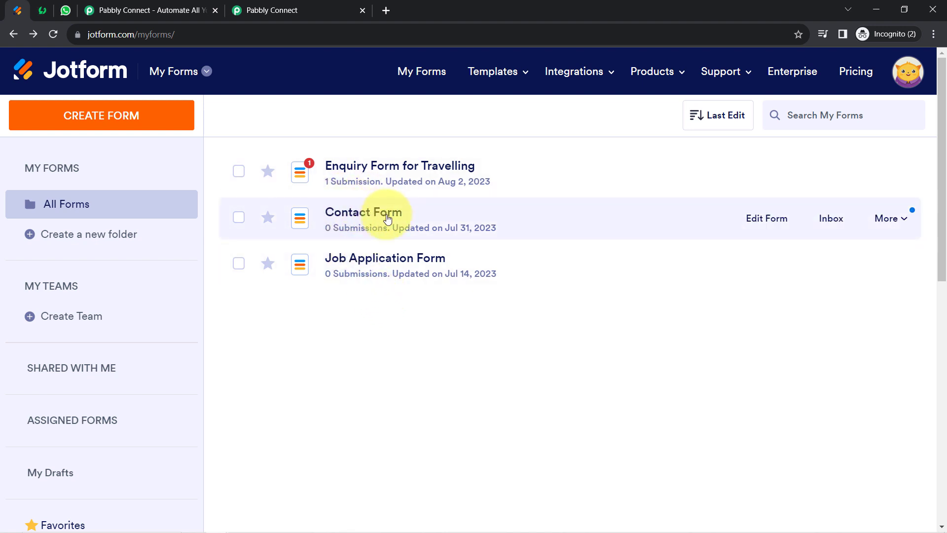
pyautogui.click(311, 6)
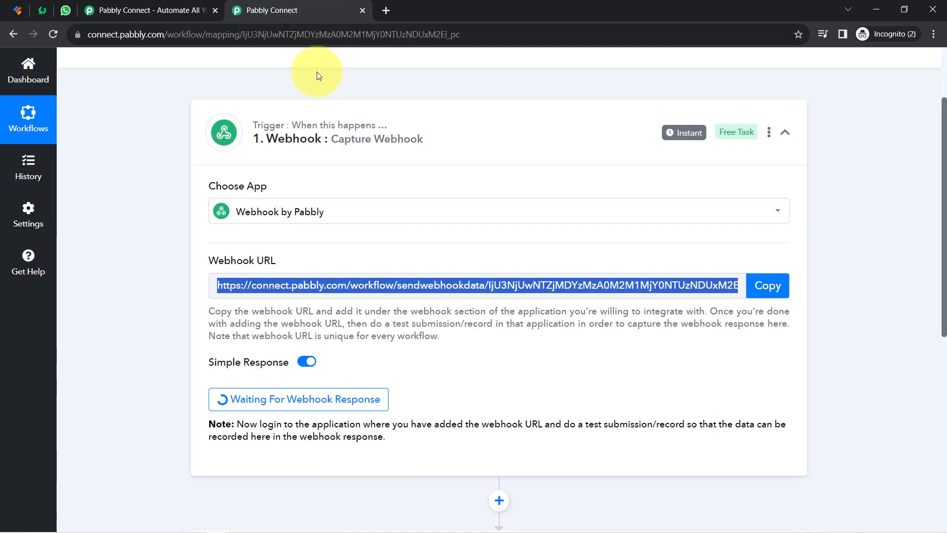
pyautogui.click(22, 8)
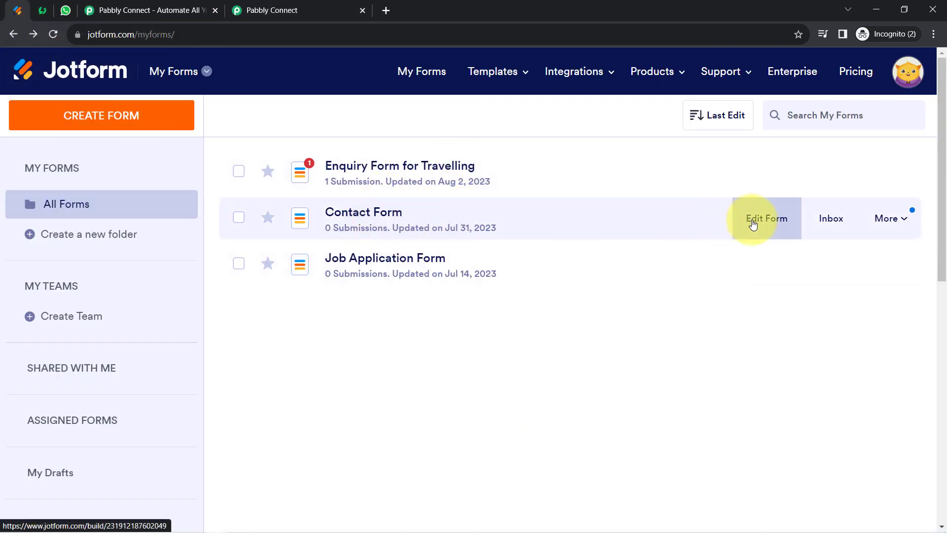
pyautogui.click(753, 223)
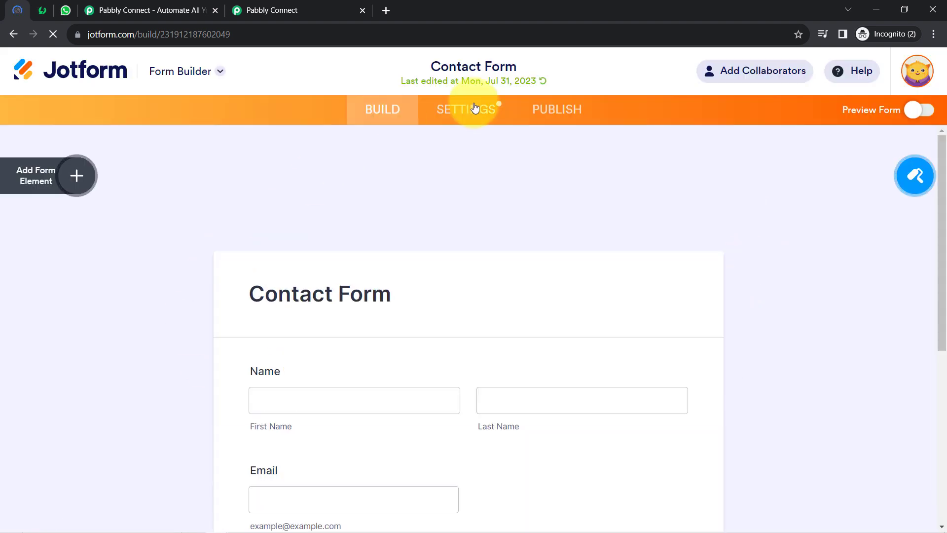
pyautogui.click(459, 112)
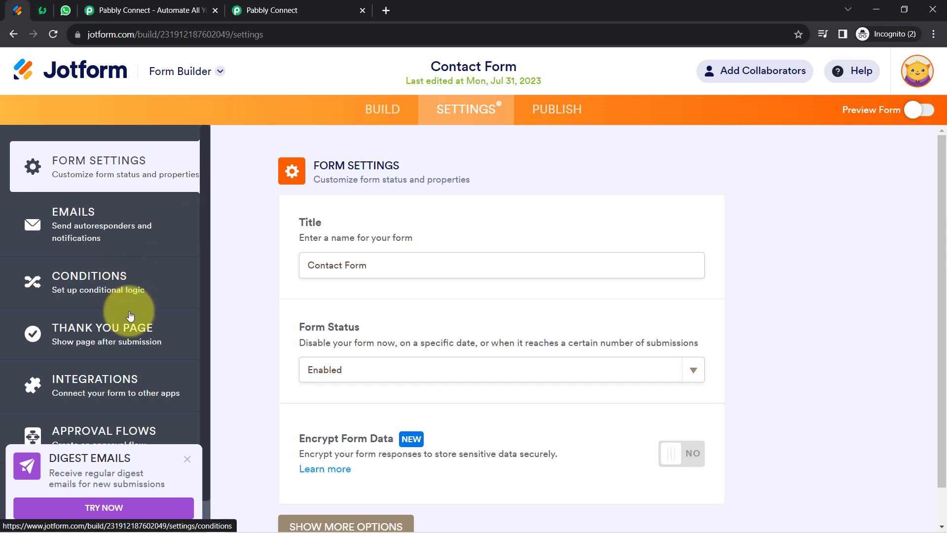
# Open the Contact Form's integrations and remove its existing WebHooks integration.
pyautogui.scroll(-1, 121, 345)
pyautogui.click(105, 351)
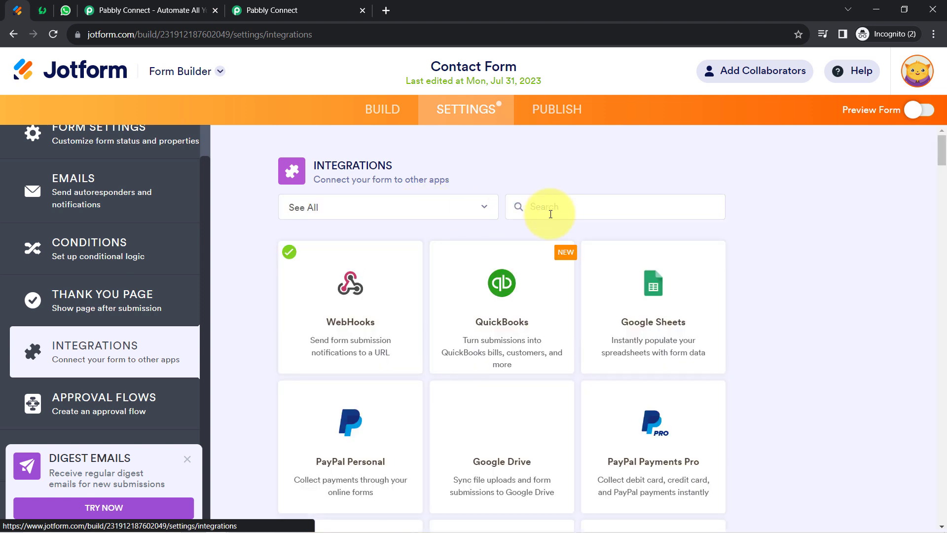
pyautogui.click(353, 284)
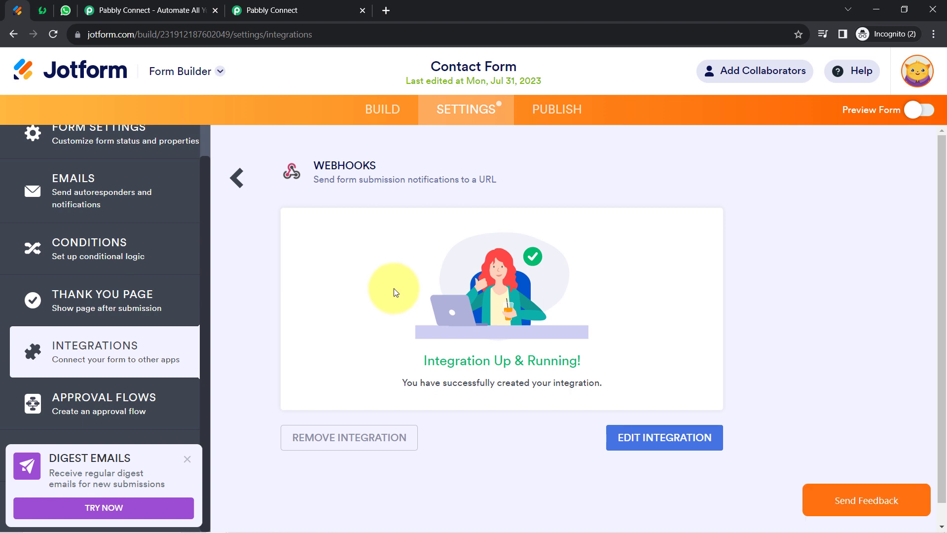
pyautogui.click(359, 439)
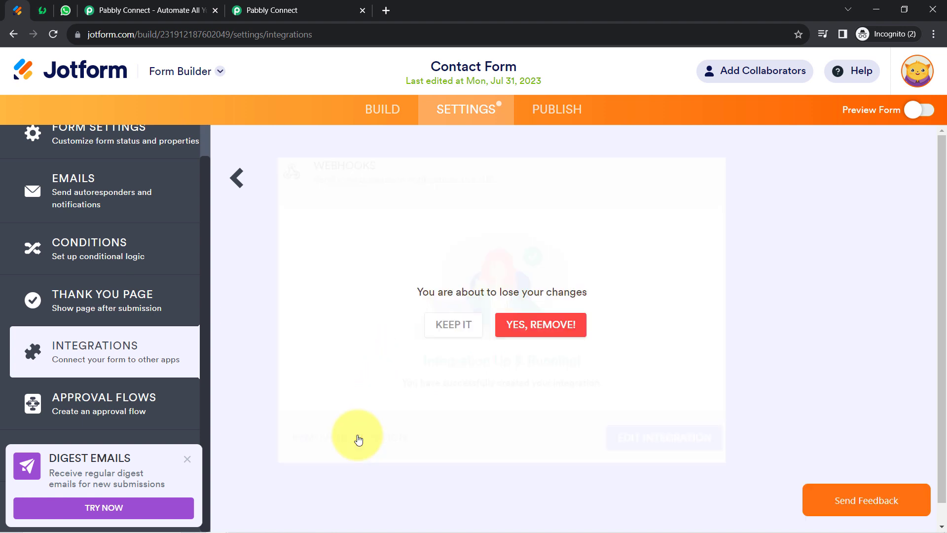
pyautogui.click(525, 331)
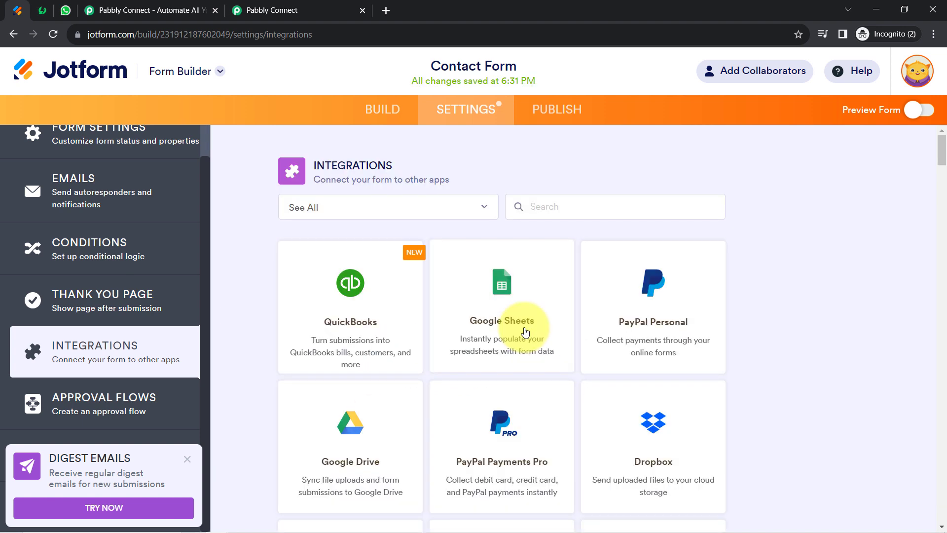
pyautogui.click(553, 204)
pyautogui.write('webh')
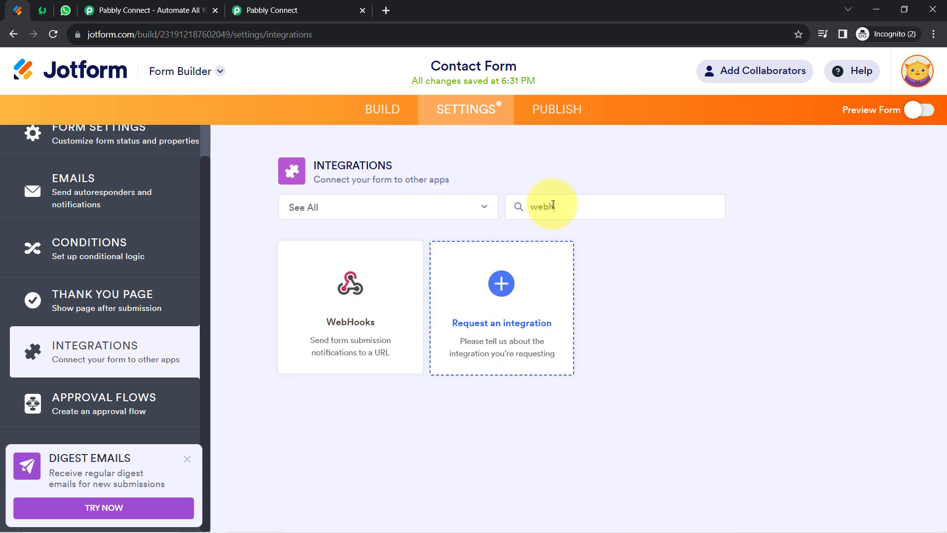
pyautogui.click(328, 311)
pyautogui.moveTo(355, 362); pyautogui.dragTo(279, 362)
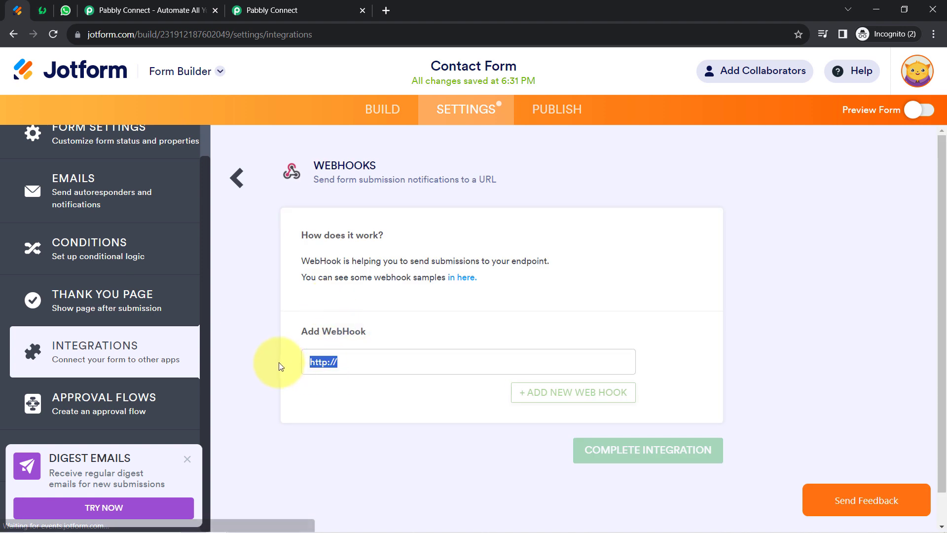
pyautogui.press('BackSpace')
pyautogui.hotkey('ctrl', 'v')
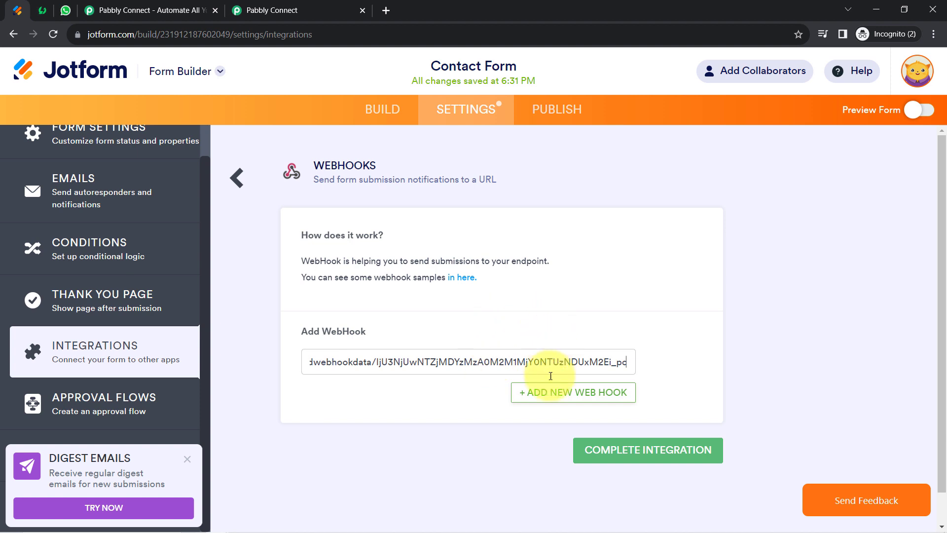
pyautogui.click(625, 455)
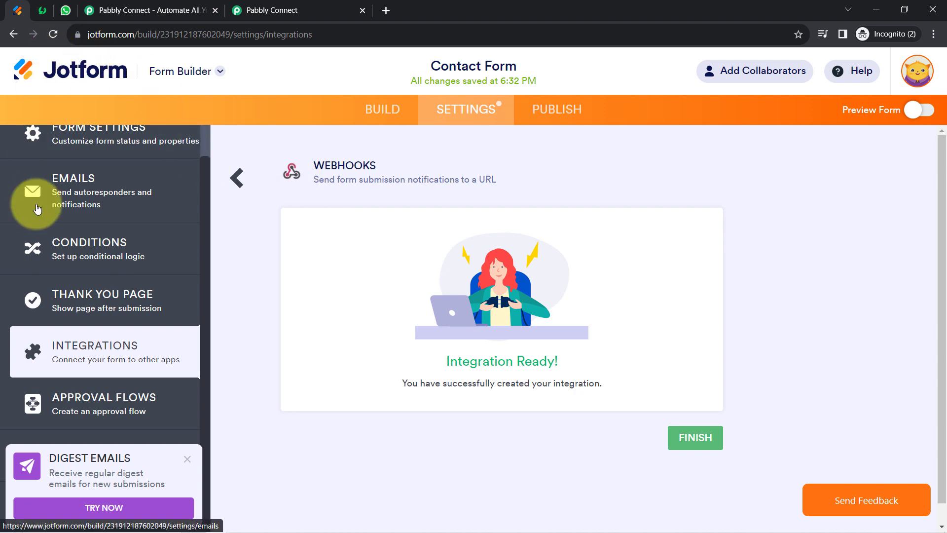
# Leave the WebHooks integration page and open the Contact Form's publishing options.
pyautogui.click(282, 14)
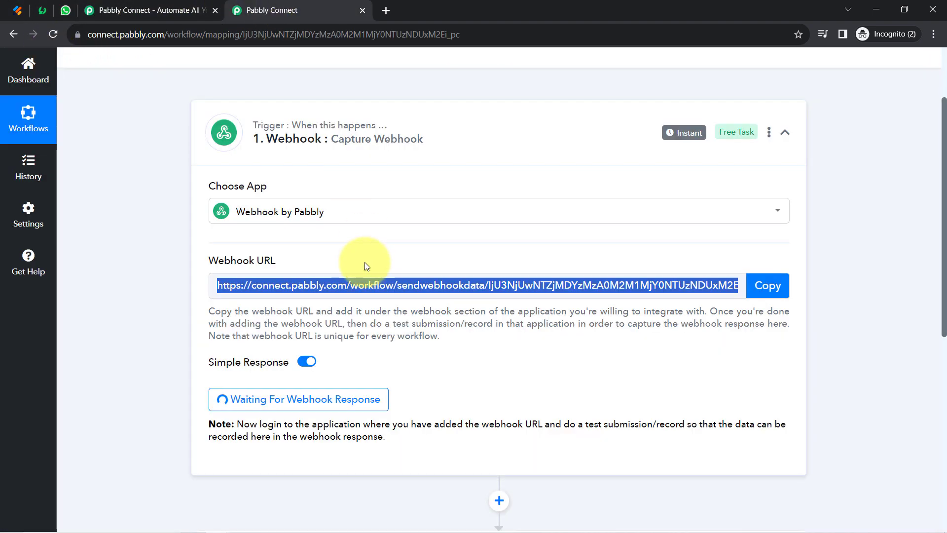
pyautogui.click(17, 10)
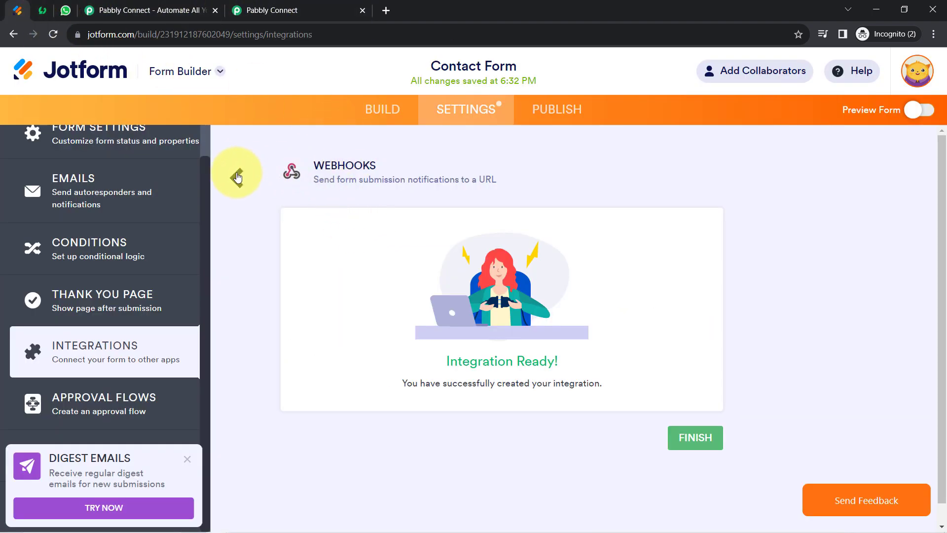
pyautogui.click(237, 177)
pyautogui.click(557, 109)
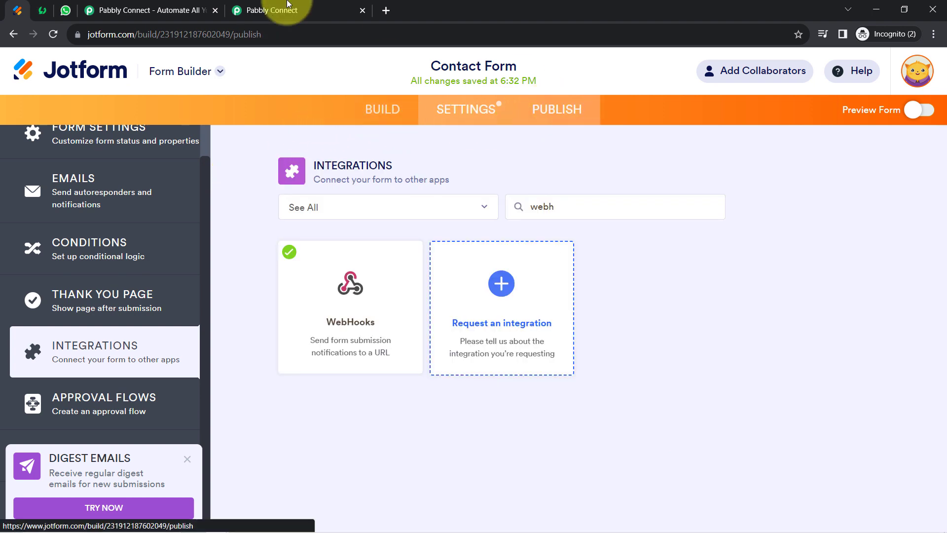
# Switch to the Pabbly Connect workflow and read the trigger step's note about making a test submission.
pyautogui.click(288, 6)
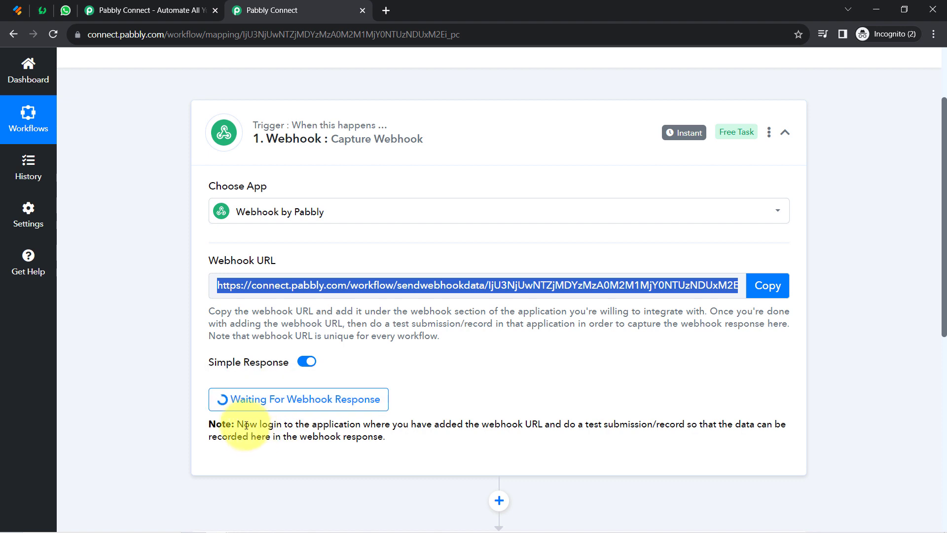
pyautogui.moveTo(243, 423); pyautogui.dragTo(355, 433)
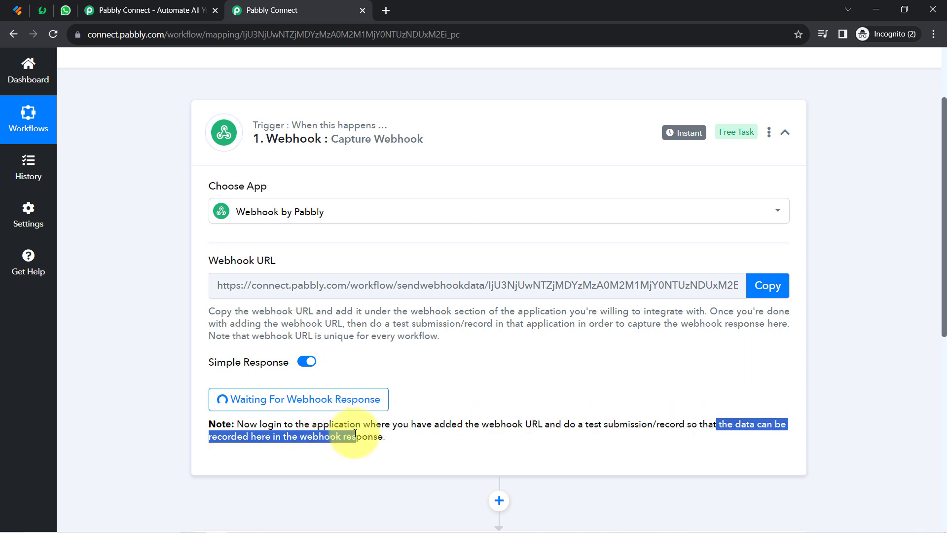
pyautogui.click(355, 434)
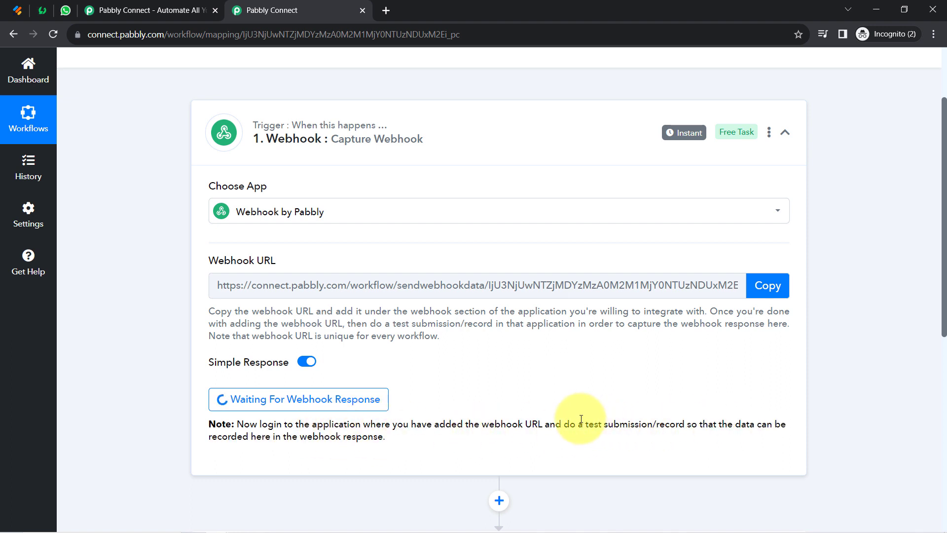
pyautogui.moveTo(578, 424); pyautogui.dragTo(686, 433)
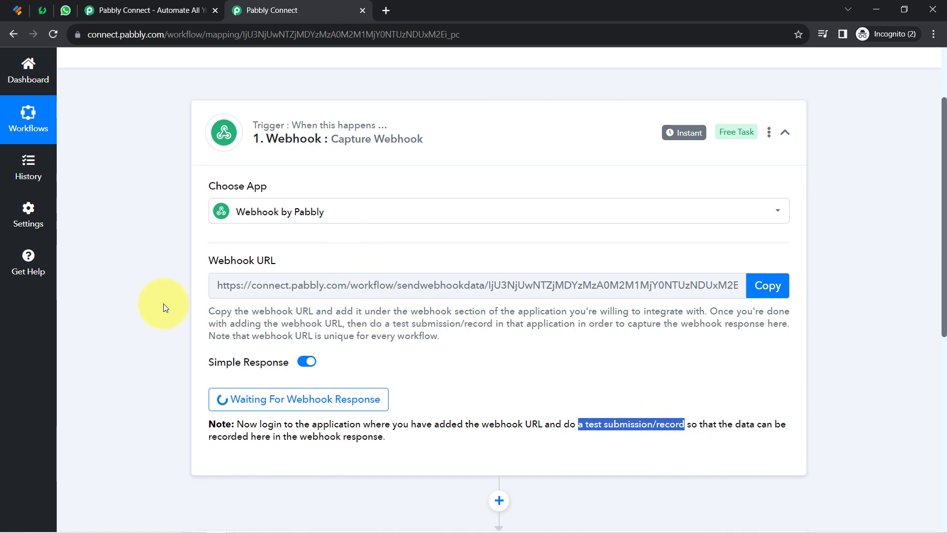
# Switch back to Jotform and open the published Contact Form in a new tab.
pyautogui.click(17, 10)
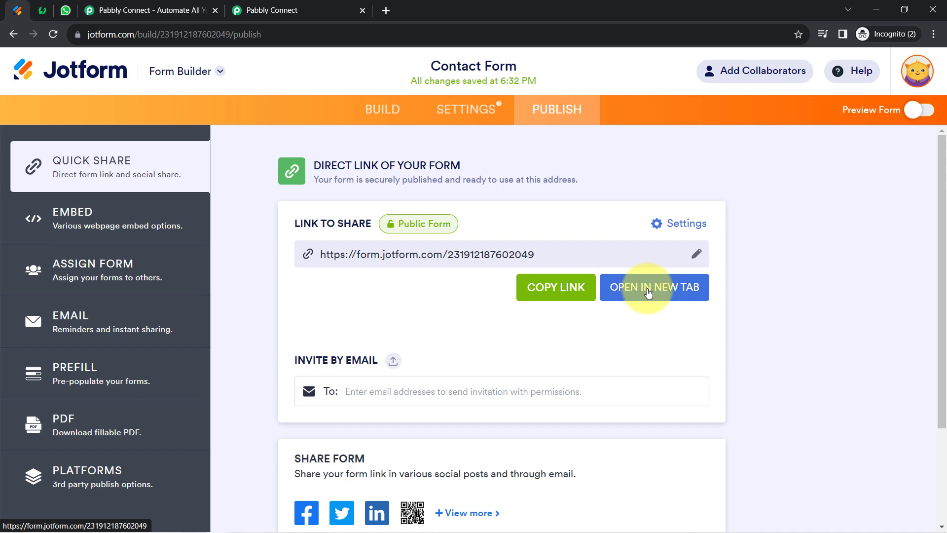
pyautogui.click(622, 287)
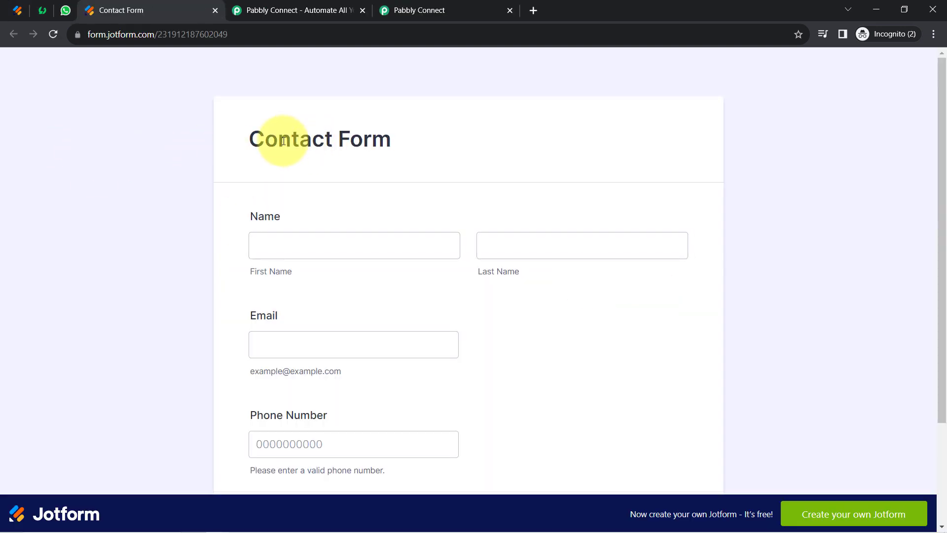
pyautogui.moveTo(278, 139); pyautogui.dragTo(372, 140)
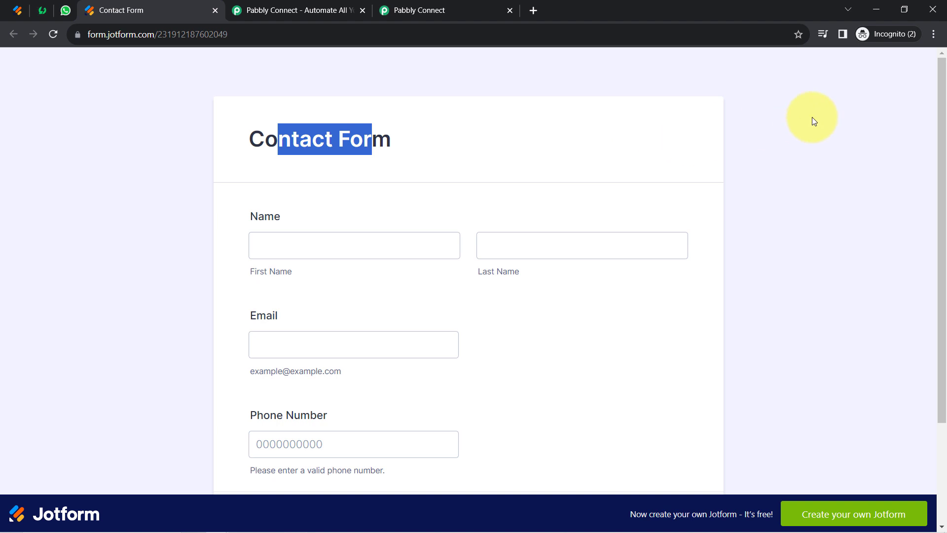
# Fill in the Contact Form with a test first name, last name, email and phone number, and submit it.
pyautogui.scroll(-1, 934, 158)
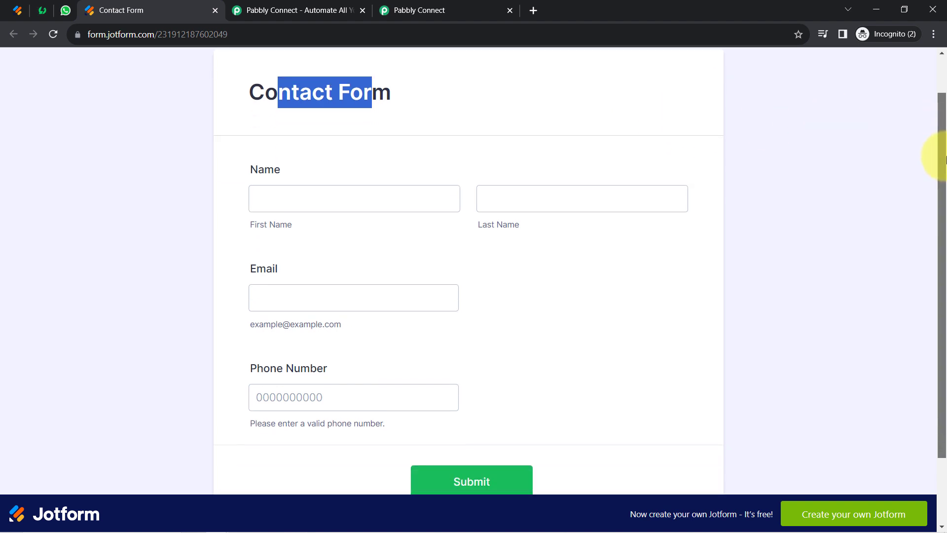
pyautogui.click(302, 187)
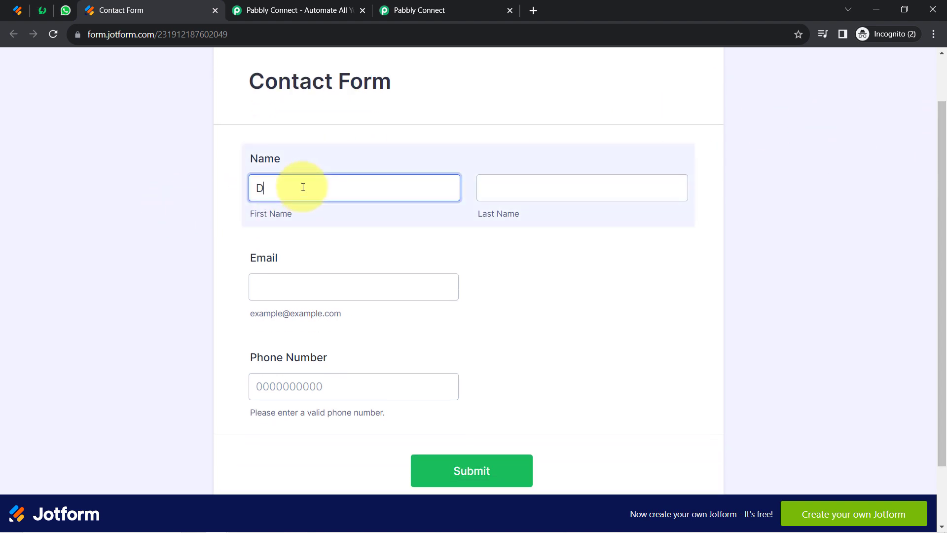
pyautogui.write('Demo')
pyautogui.press('Tab')
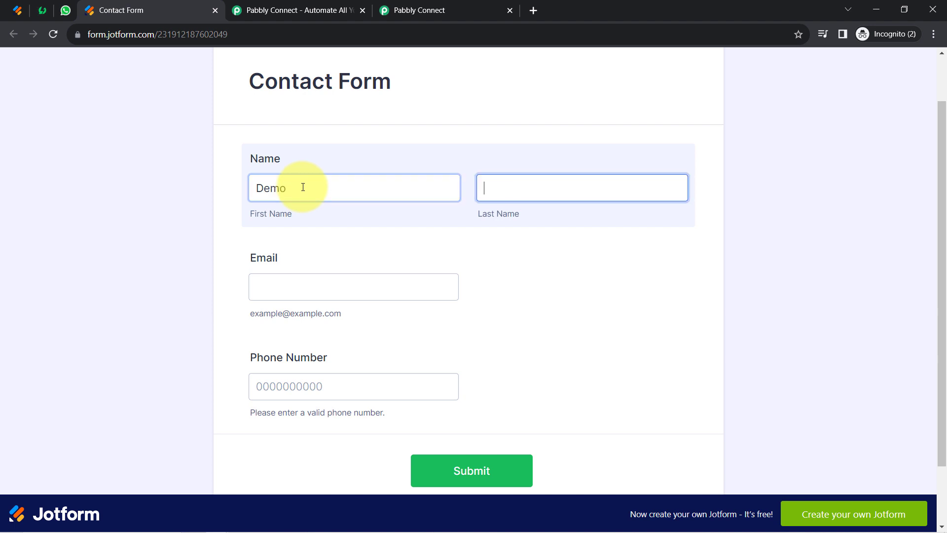
pyautogui.press('Tab')
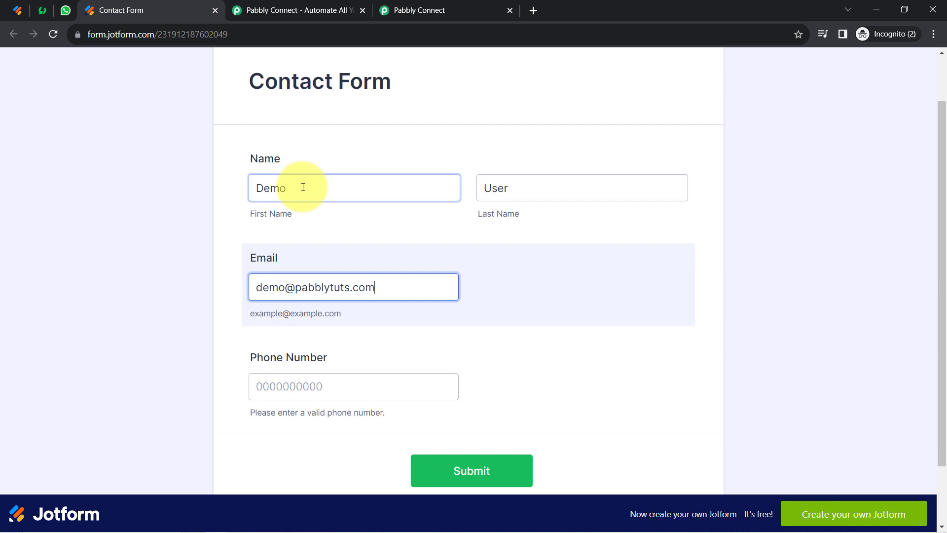
pyautogui.press('Tab')
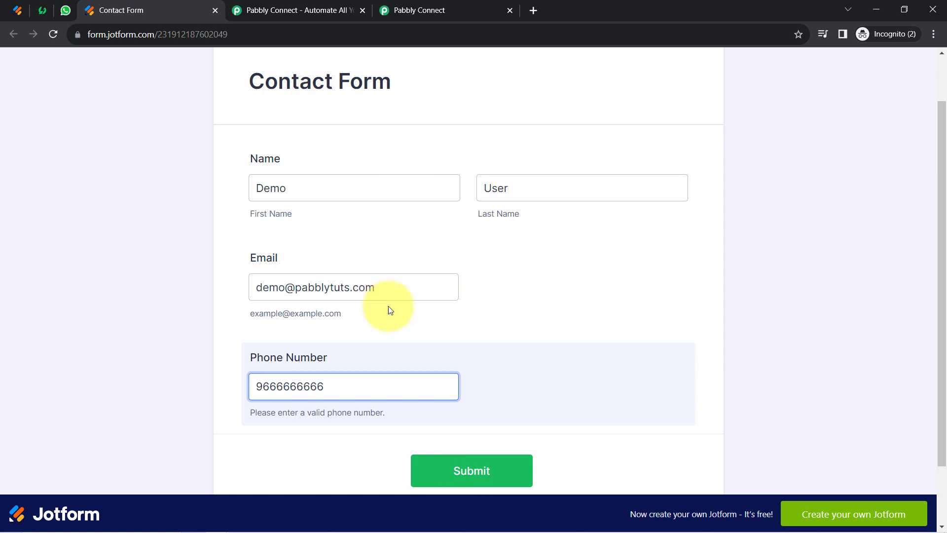
pyautogui.click(495, 459)
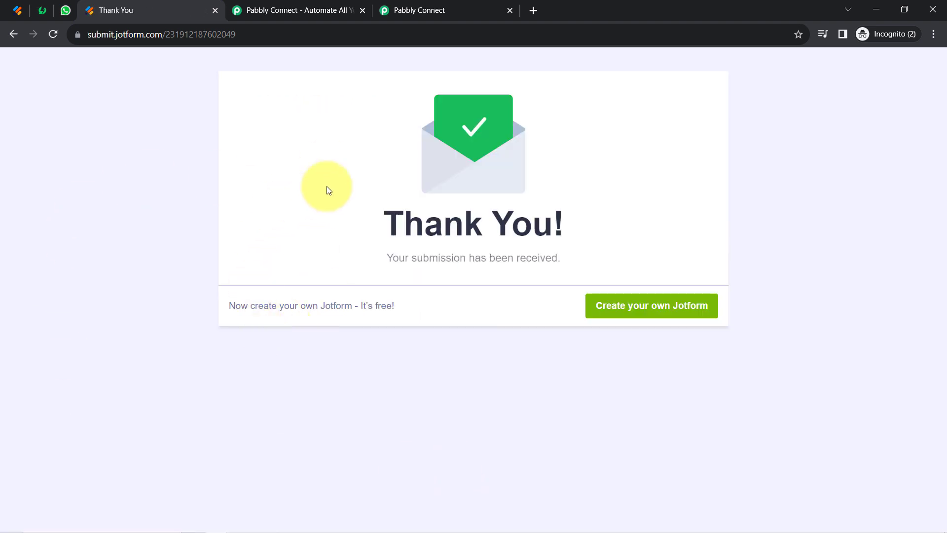
# Switch to the Pabbly Connect workflow and examine the captured webhook response, including its webhook URL and form title.
pyautogui.click(454, 7)
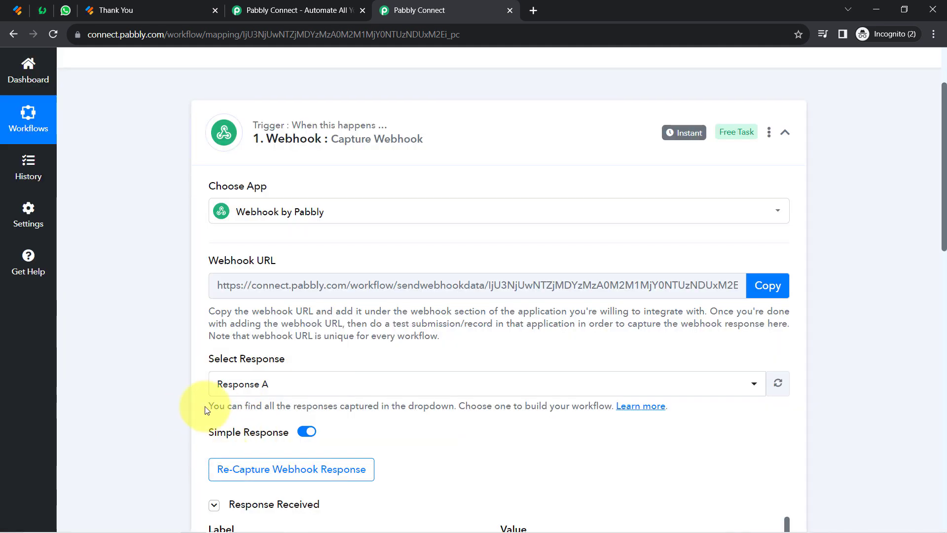
pyautogui.scroll(1, 186, 362)
pyautogui.scroll(-3, 186, 360)
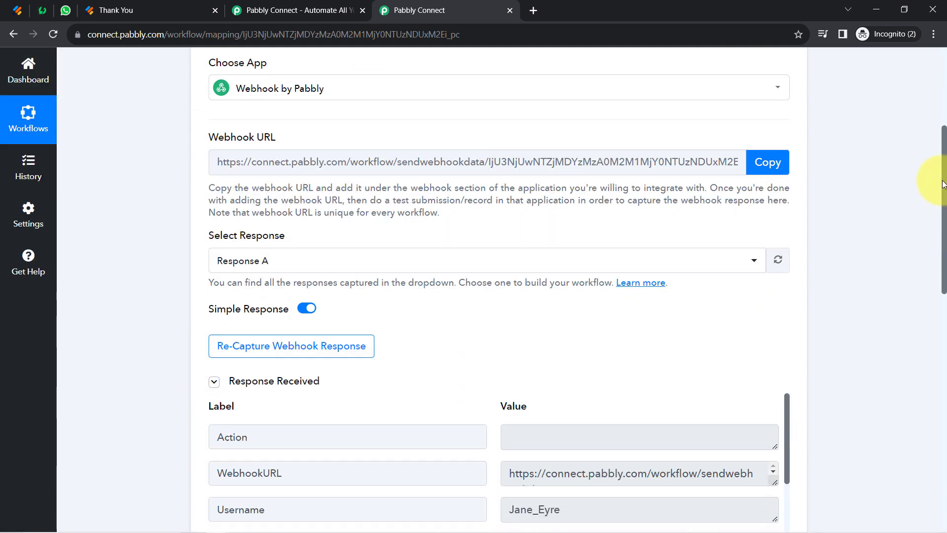
pyautogui.moveTo(942, 183); pyautogui.dragTo(940, 270)
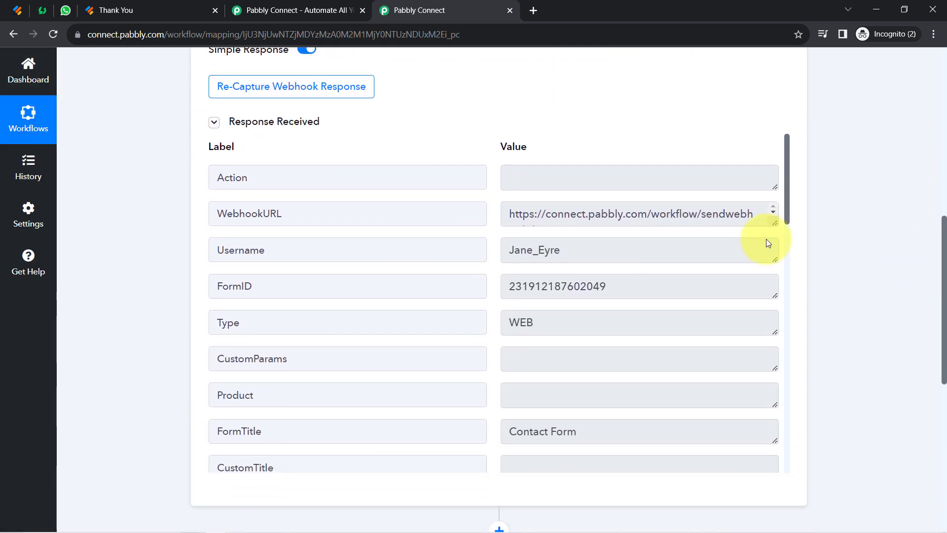
pyautogui.click(304, 130)
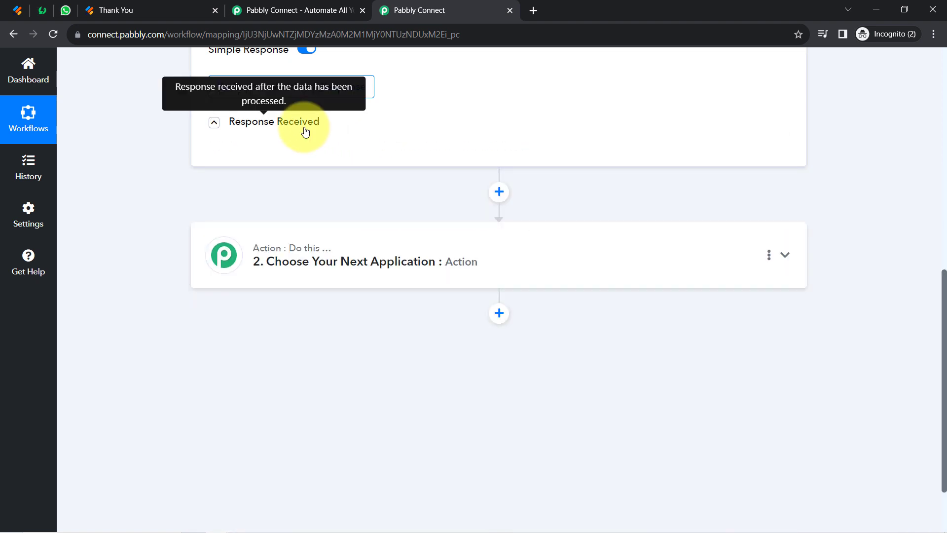
pyautogui.click(304, 130)
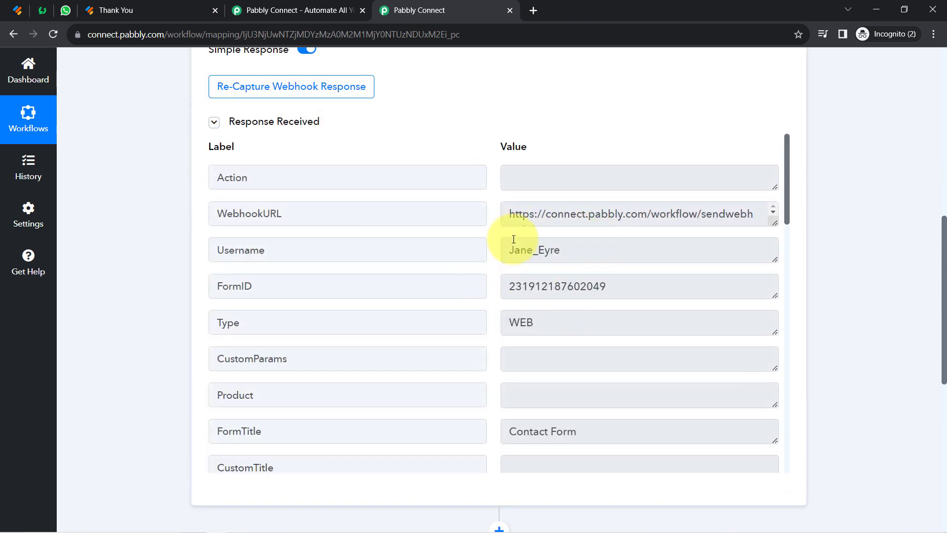
pyautogui.moveTo(522, 208); pyautogui.dragTo(755, 212)
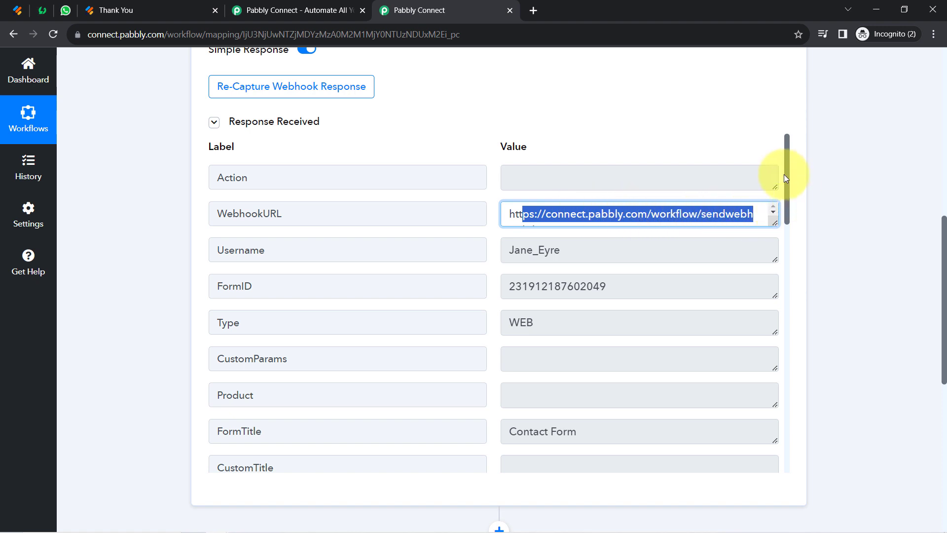
pyautogui.moveTo(786, 182); pyautogui.dragTo(795, 252)
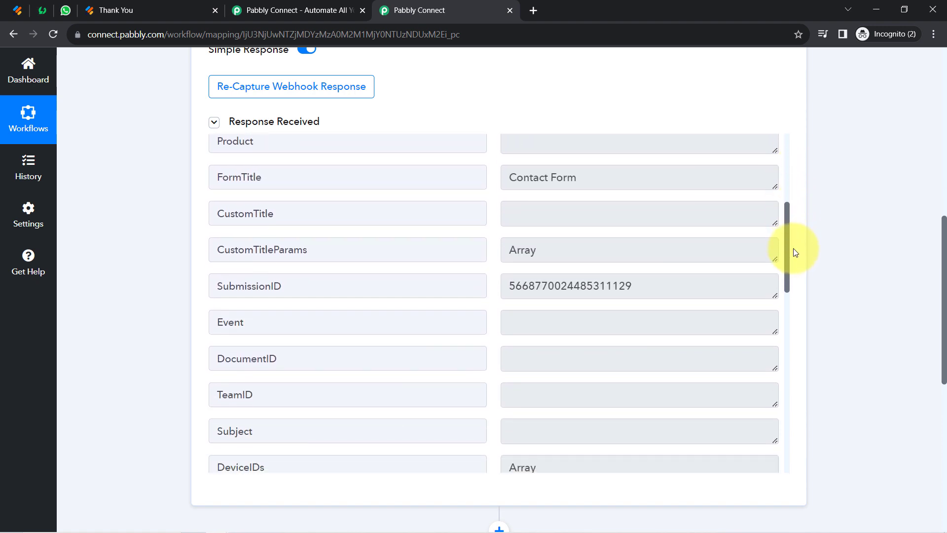
pyautogui.moveTo(528, 173); pyautogui.dragTo(600, 175)
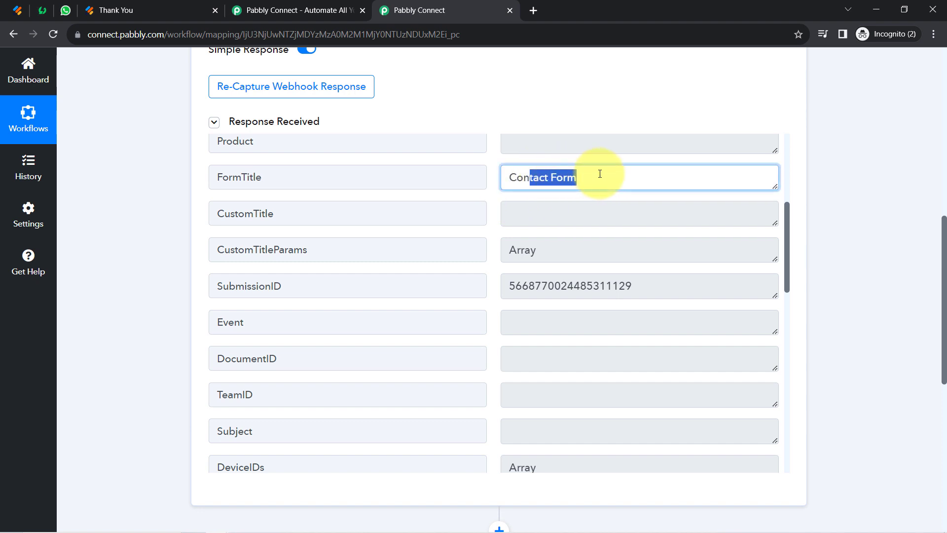
pyautogui.moveTo(789, 220); pyautogui.dragTo(783, 353)
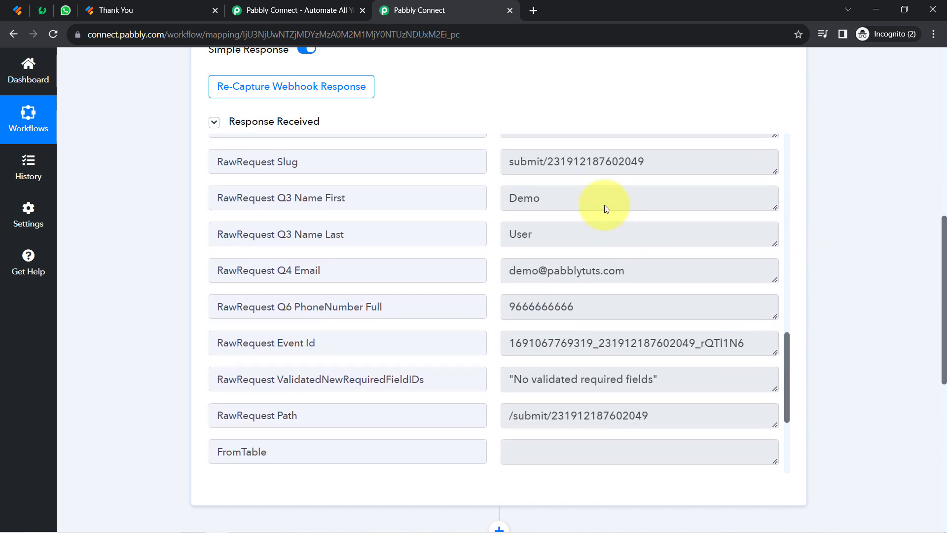
# Check the submitted first name, last name, email and phone number in the received response.
pyautogui.moveTo(565, 201); pyautogui.dragTo(509, 209)
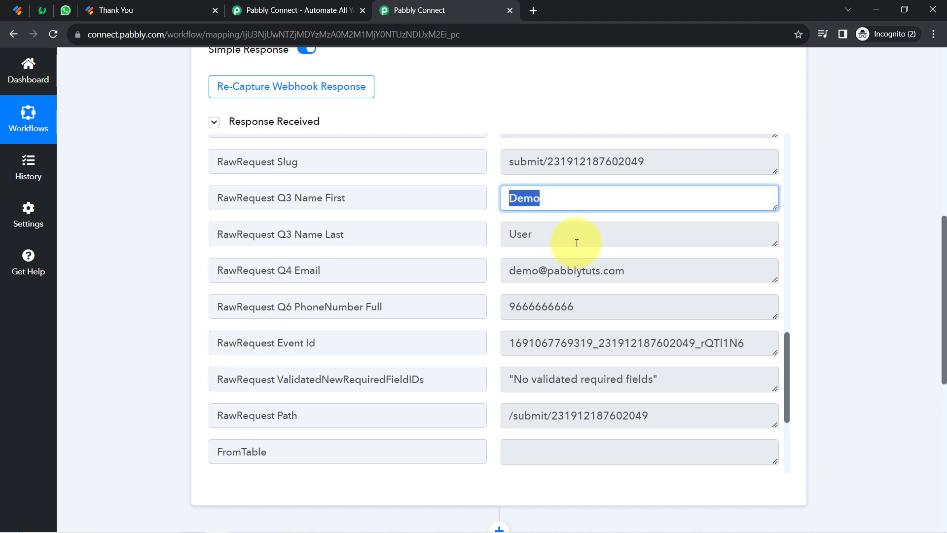
pyautogui.moveTo(577, 243); pyautogui.dragTo(511, 242)
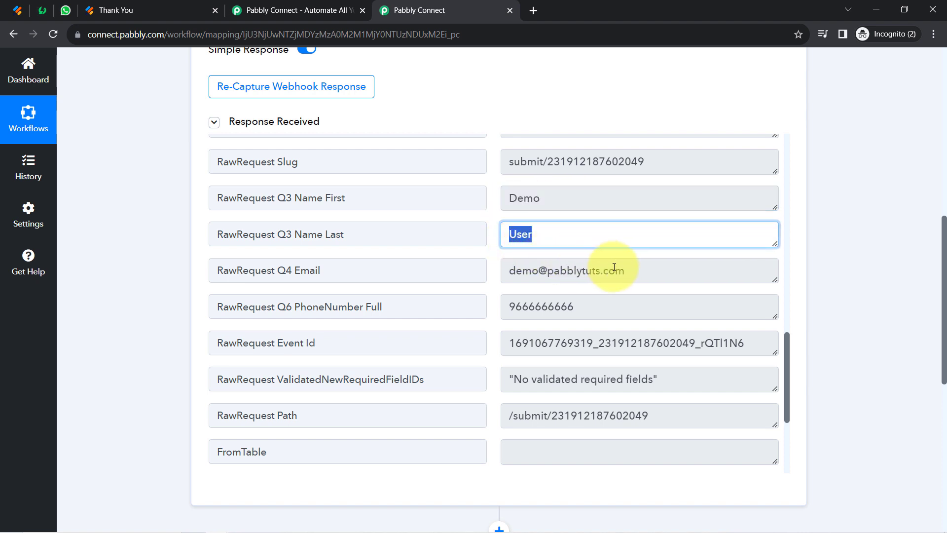
pyautogui.moveTo(614, 267); pyautogui.dragTo(546, 270)
pyautogui.moveTo(570, 306); pyautogui.dragTo(529, 307)
pyautogui.scroll(-3, 546, 314)
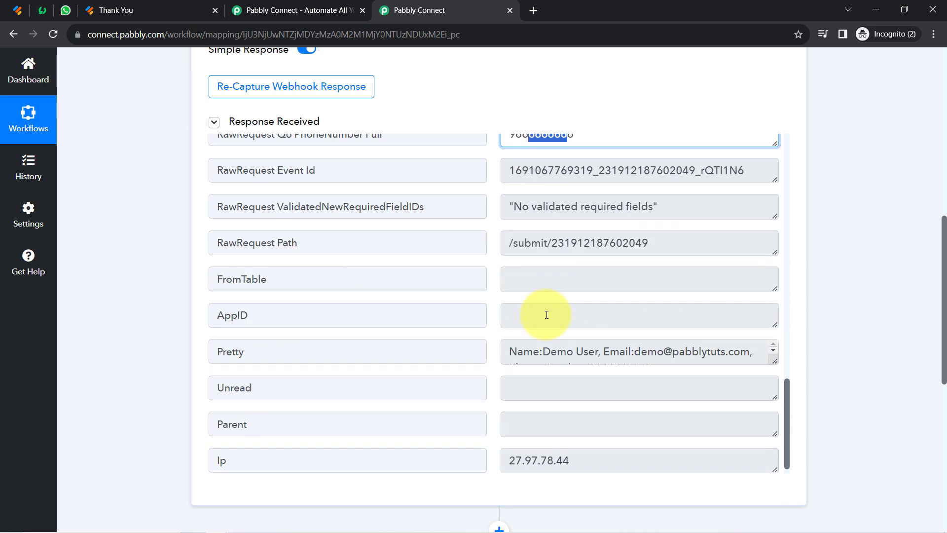
pyautogui.scroll(6, 575, 232)
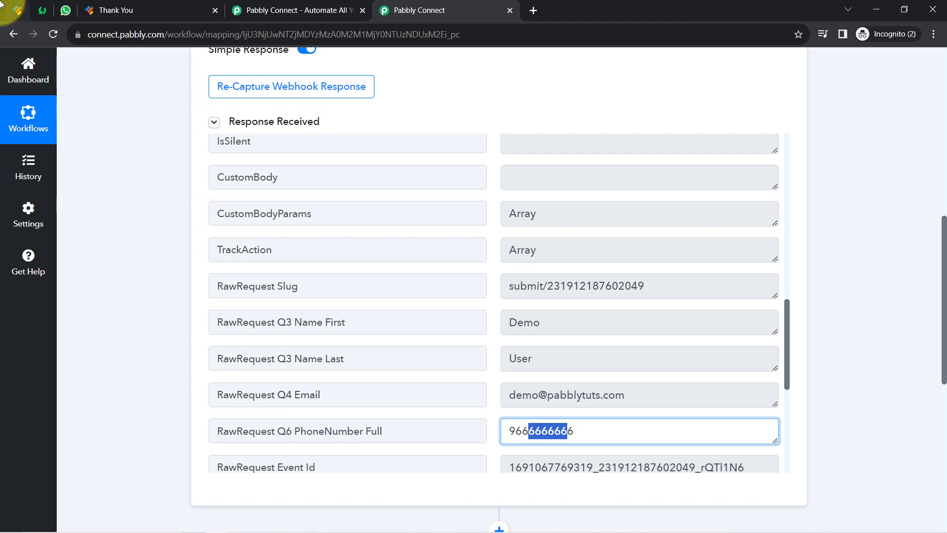
pyautogui.click(18, 10)
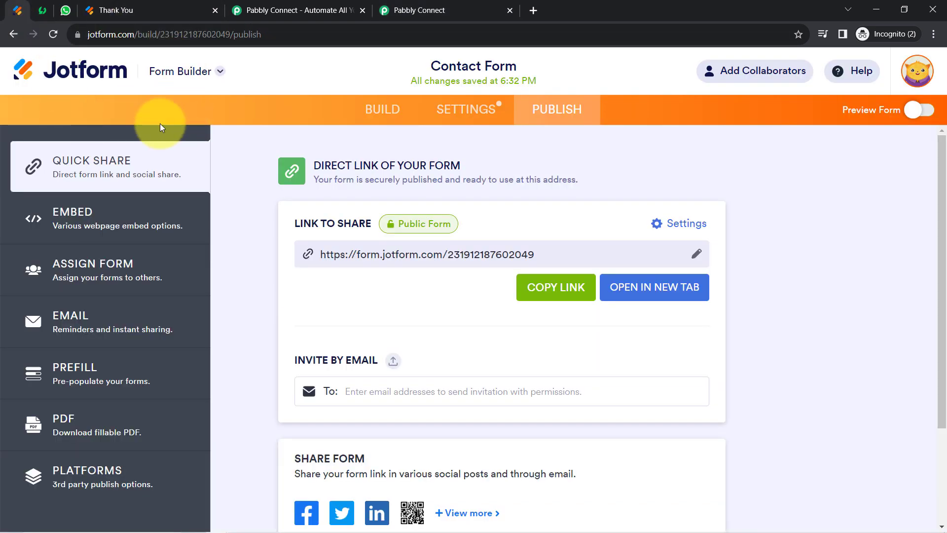
pyautogui.click(419, 9)
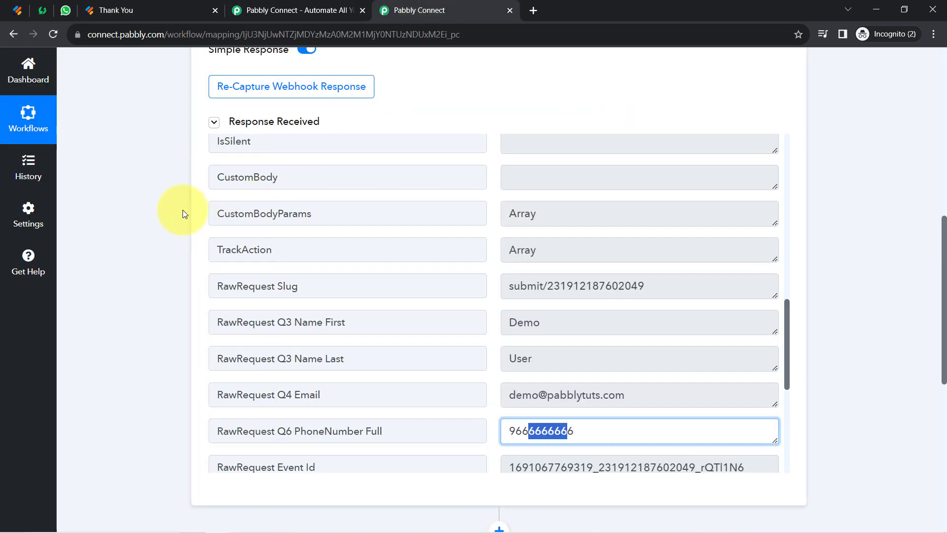
pyautogui.scroll(10, 183, 217)
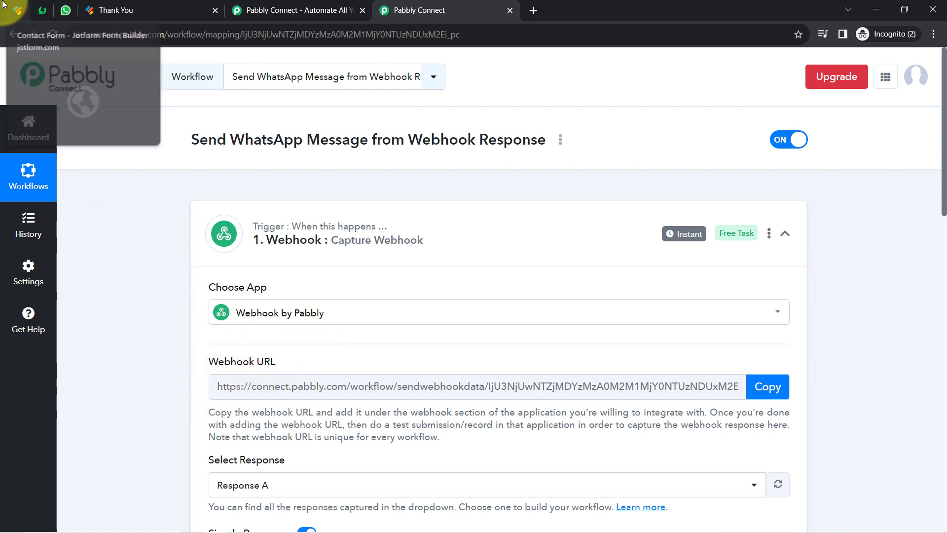
pyautogui.click(18, 10)
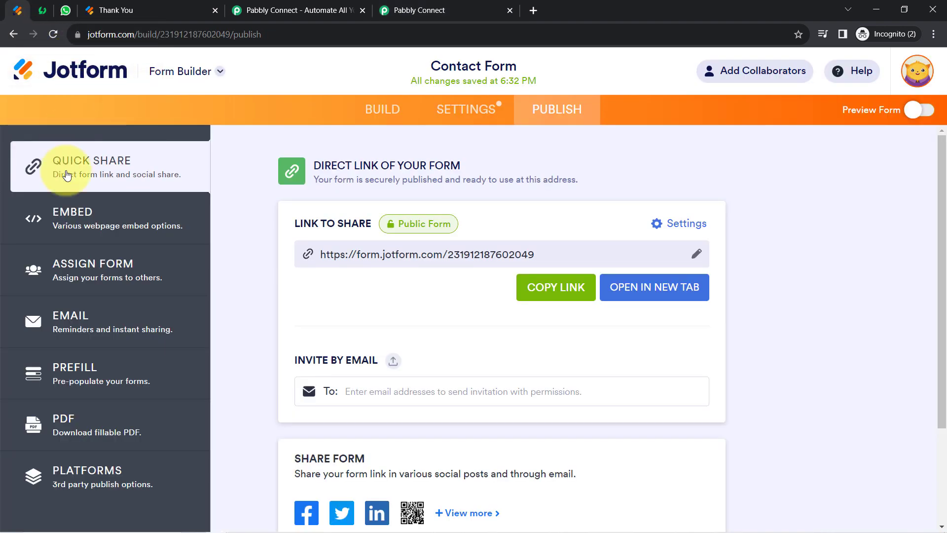
pyautogui.click(477, 4)
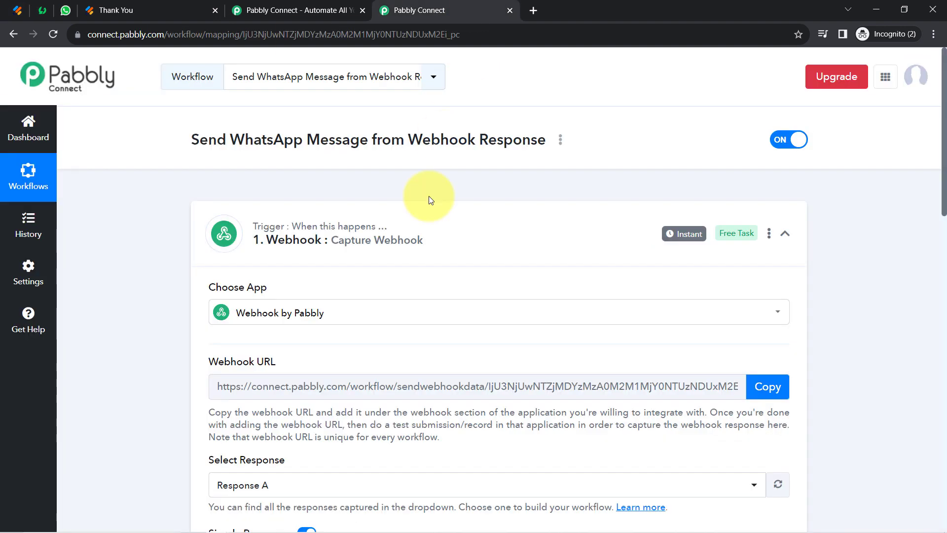
# Search for "aise" in the workflow's second step and choose WhatsApp by AiSensy as the action app.
pyautogui.scroll(-6, 195, 401)
pyautogui.scroll(-5, 185, 352)
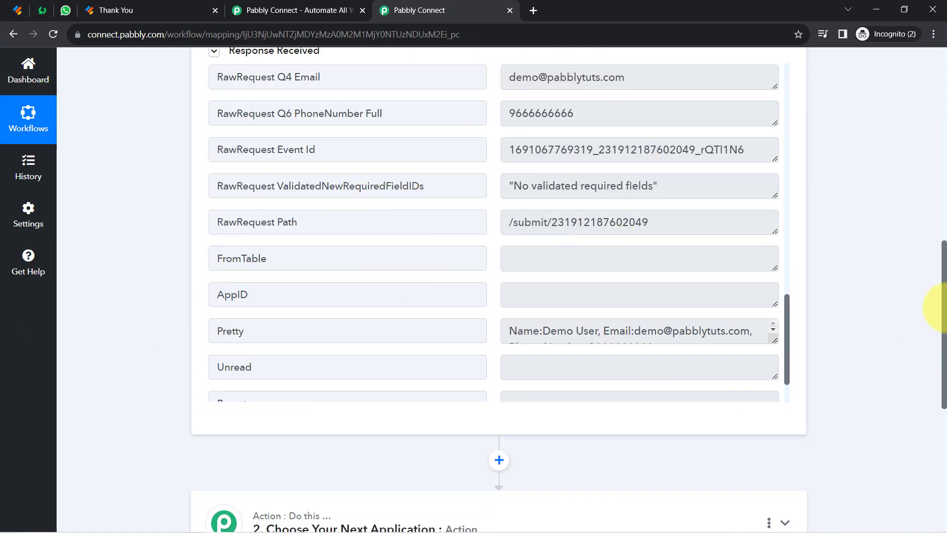
pyautogui.scroll(-7, 933, 365)
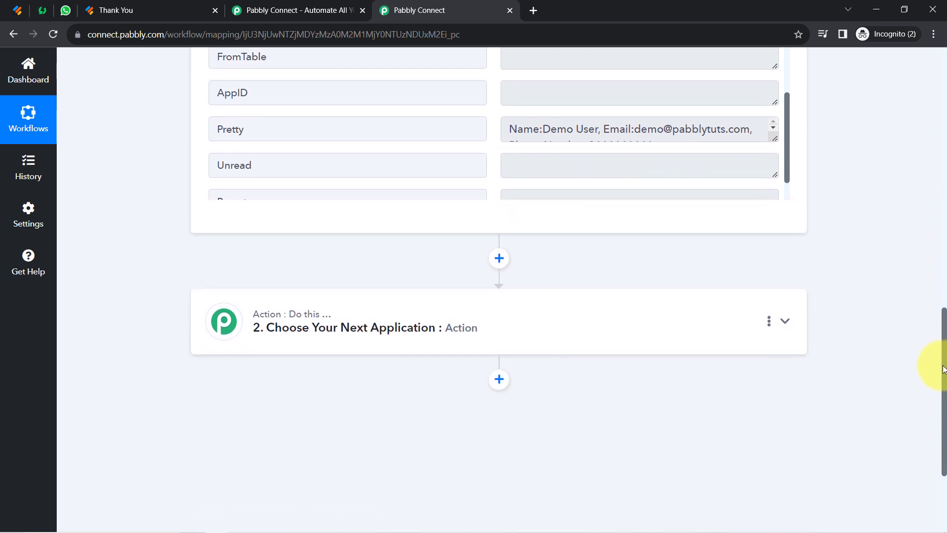
pyautogui.click(373, 204)
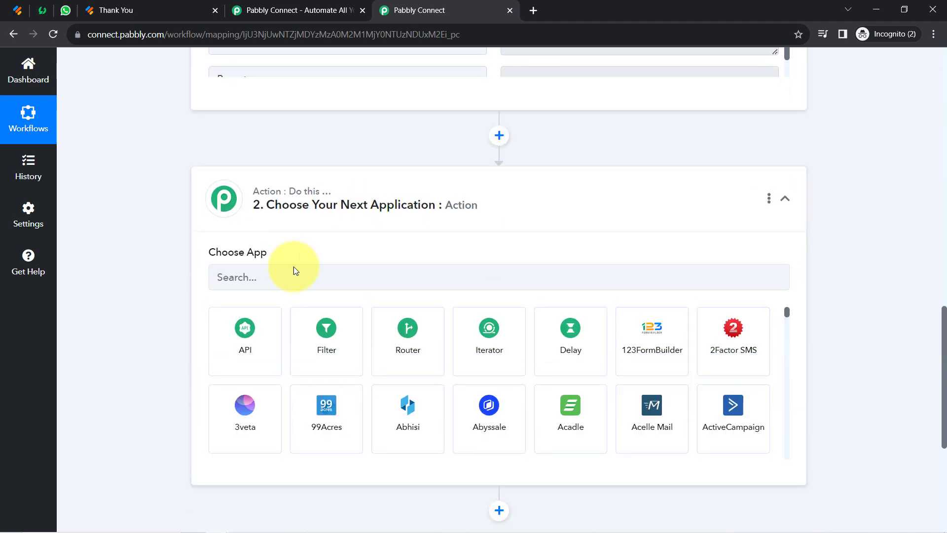
pyautogui.click(238, 280)
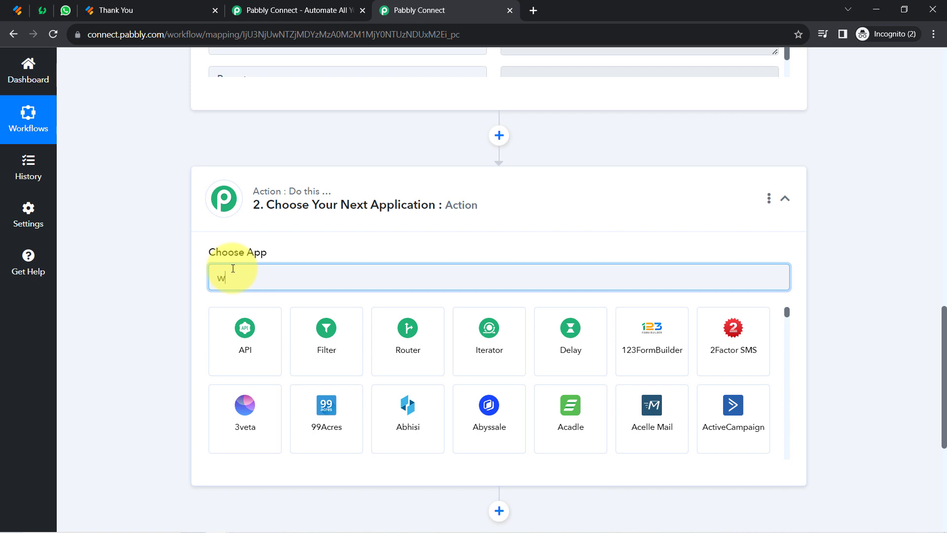
pyautogui.write('aise')
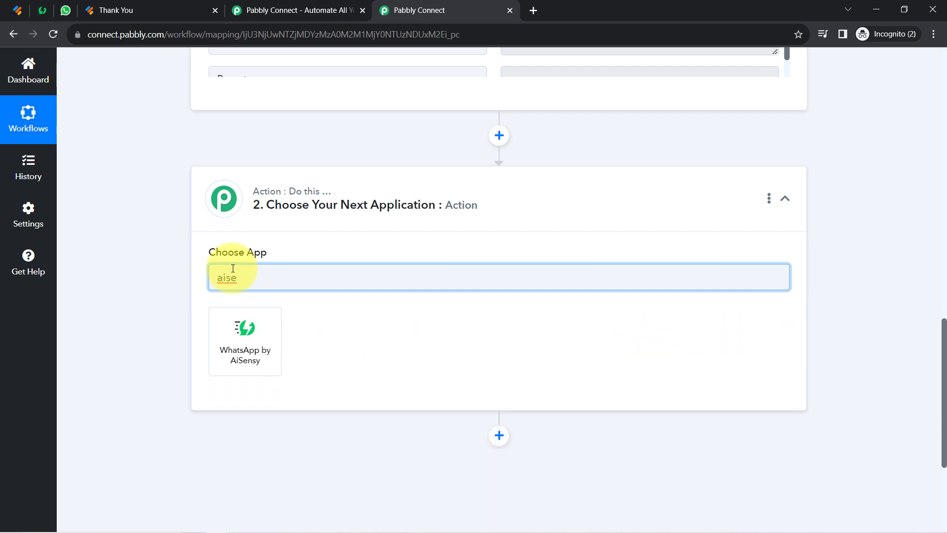
pyautogui.click(240, 337)
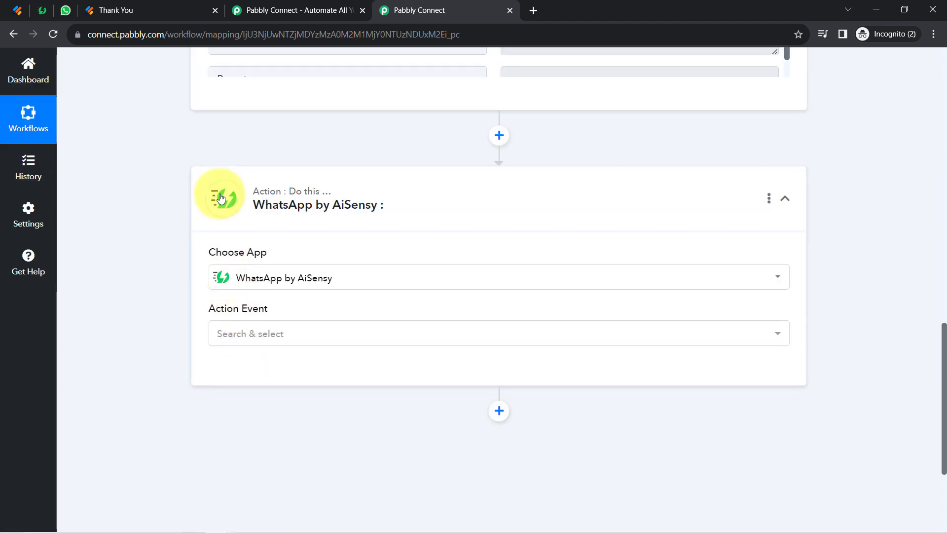
# Set the WhatsApp by AiSensy step's action event to Send Template Message.
pyautogui.click(15, 9)
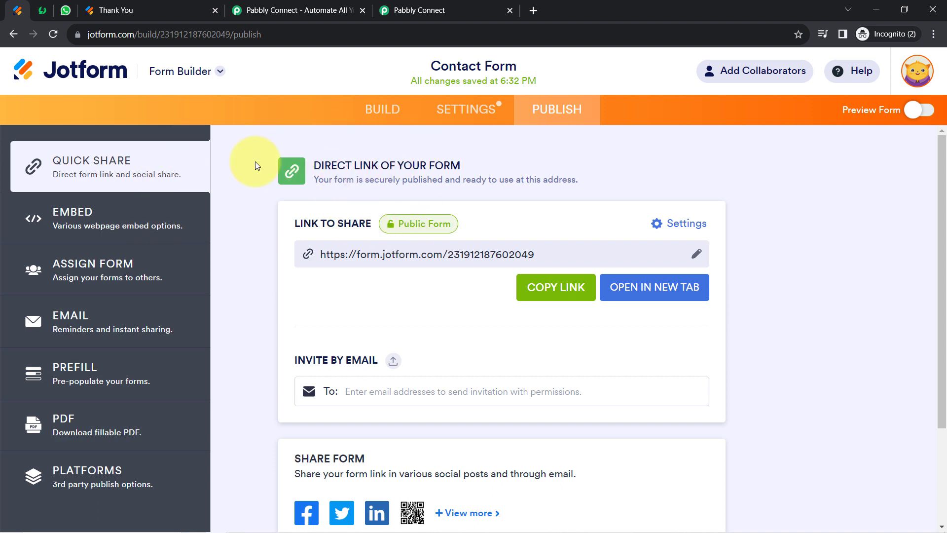
pyautogui.click(394, 10)
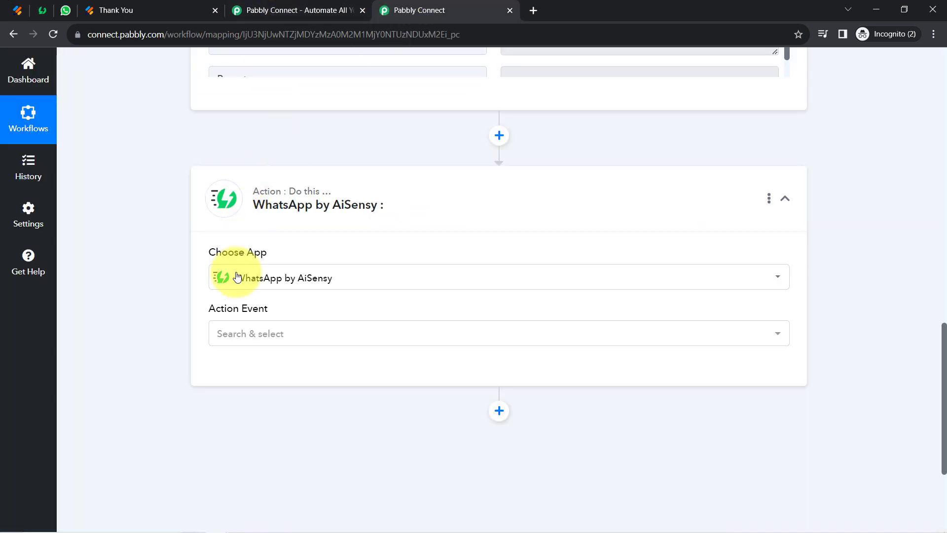
pyautogui.click(230, 337)
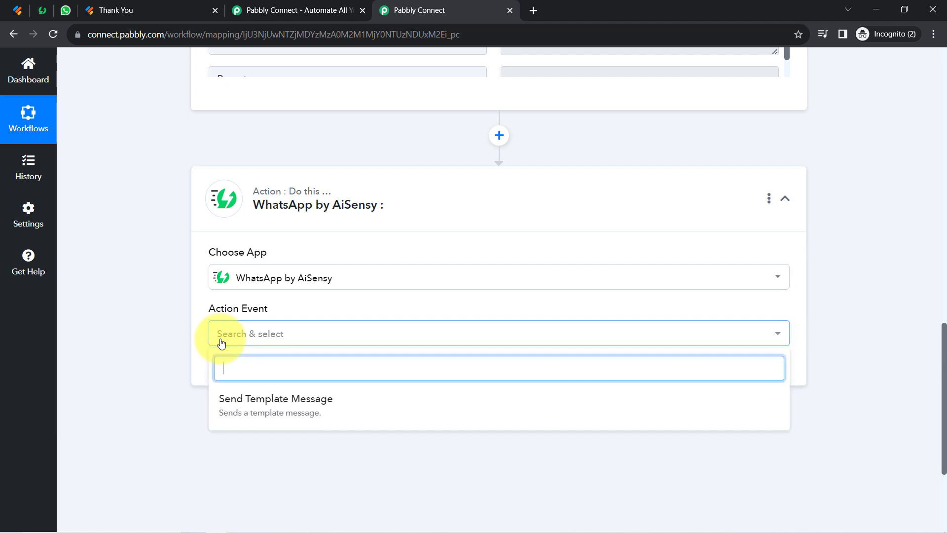
pyautogui.click(252, 401)
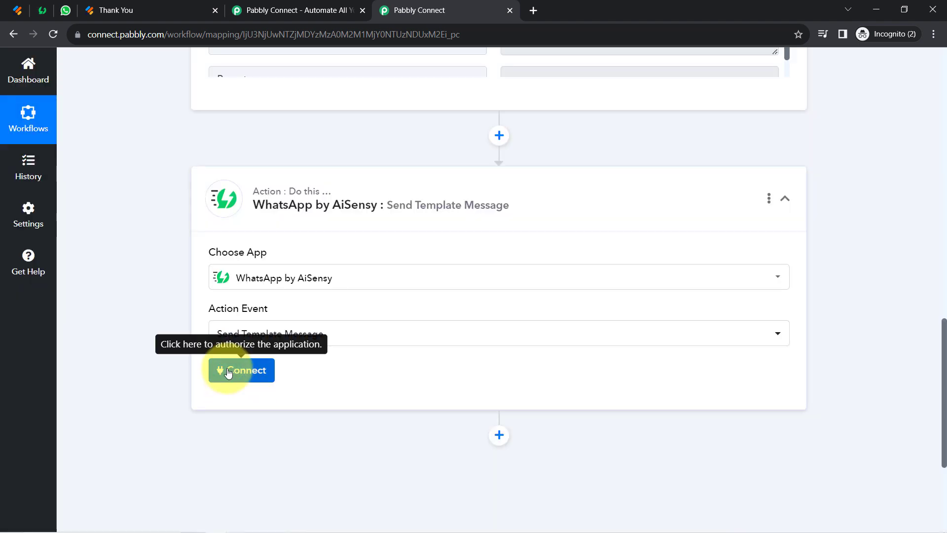
# Start a new WhatsApp by AiSensy connection and read the note on where to find the API key.
pyautogui.click(228, 372)
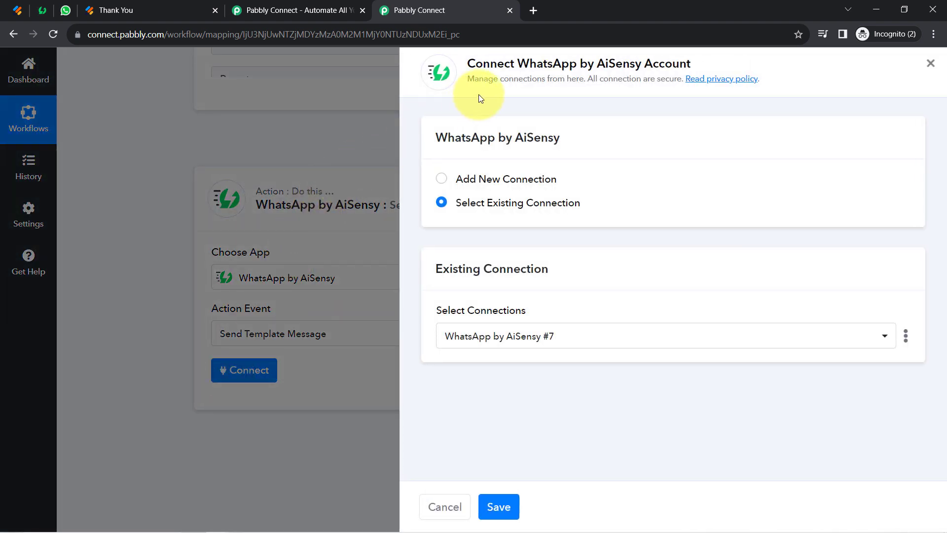
pyautogui.moveTo(504, 63); pyautogui.dragTo(608, 63)
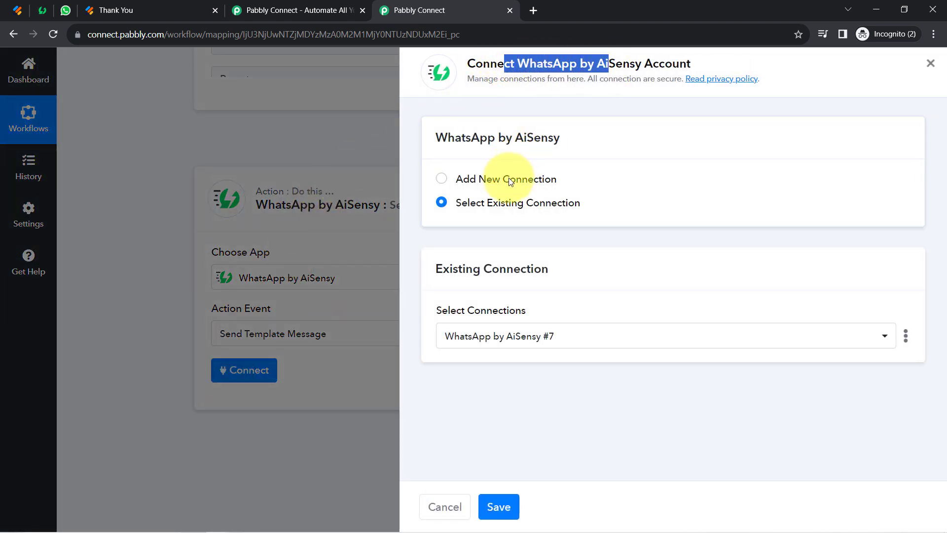
pyautogui.click(510, 184)
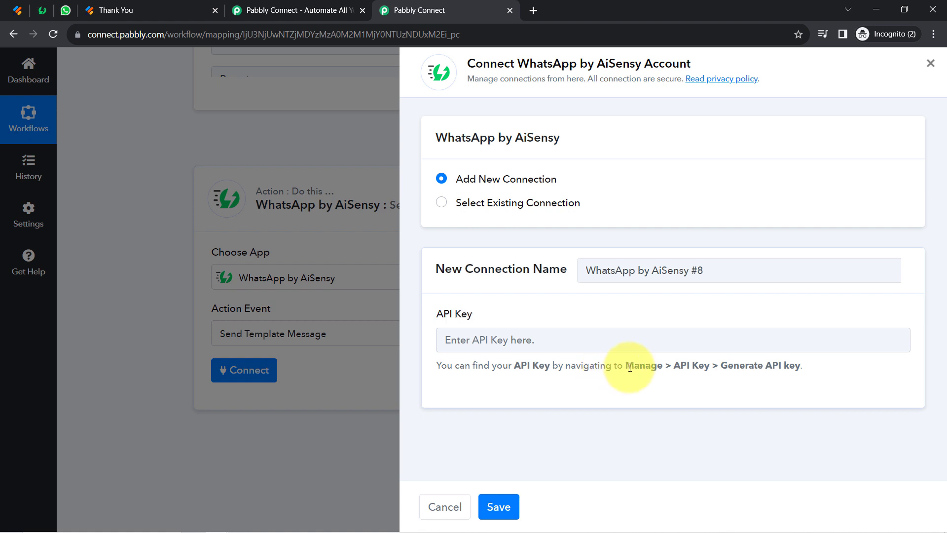
pyautogui.moveTo(630, 368); pyautogui.dragTo(797, 369)
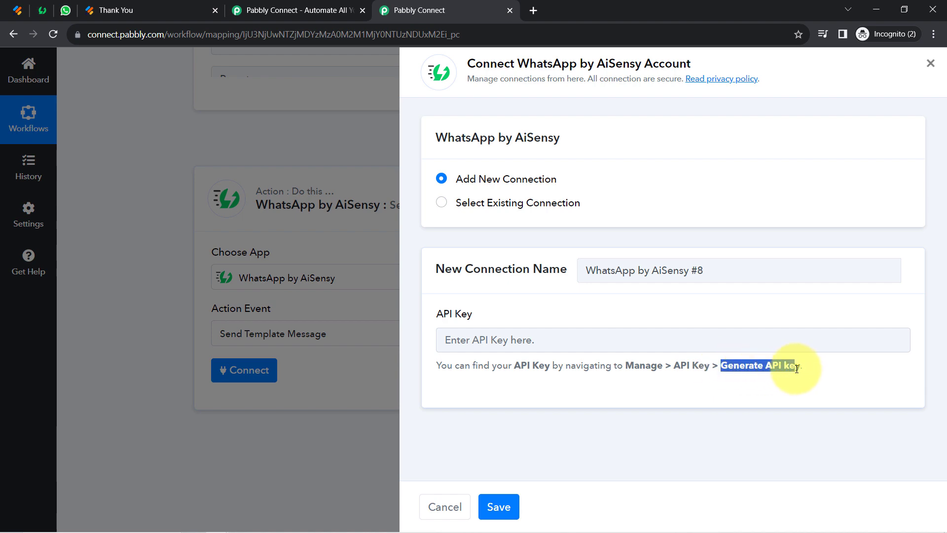
# Switch to AiSensy and go to its Manage section.
pyautogui.click(42, 10)
pyautogui.click(102, 34)
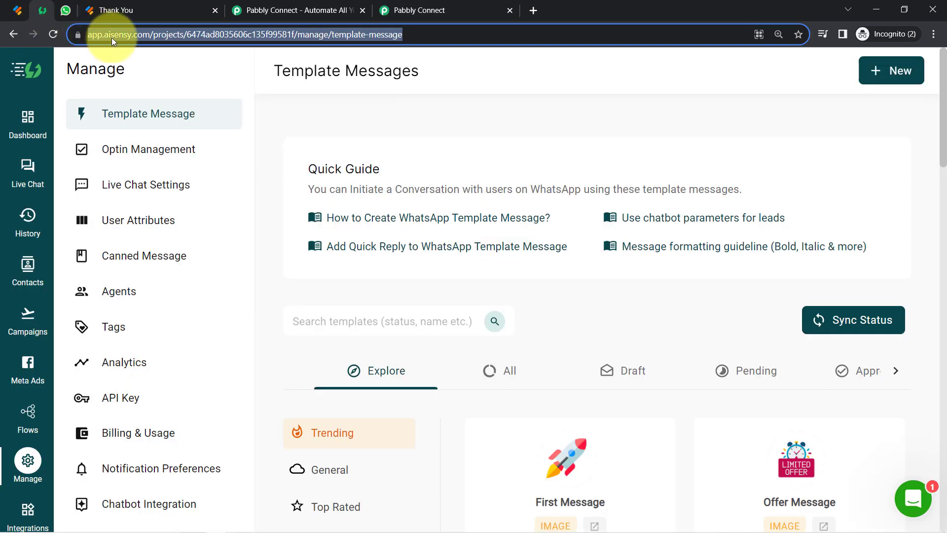
pyautogui.scroll(-3, 22, 281)
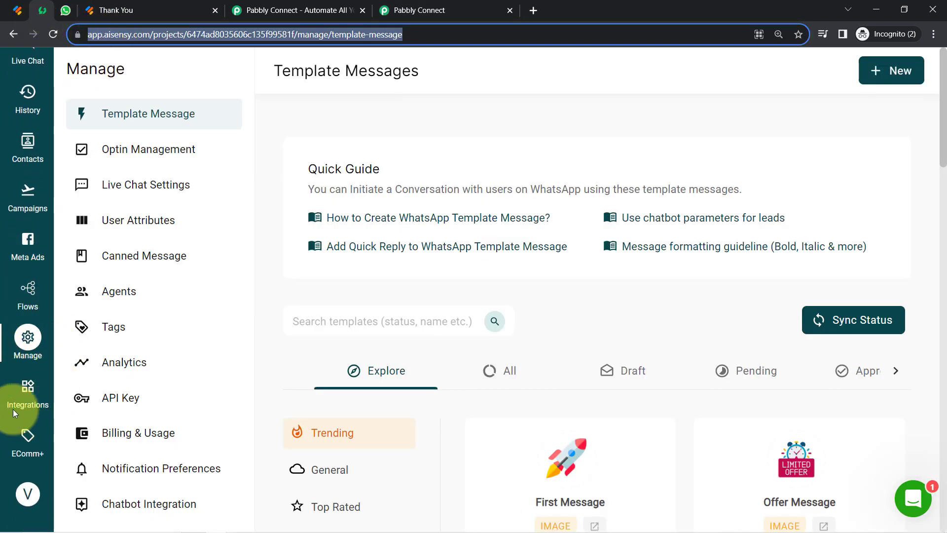
pyautogui.click(17, 340)
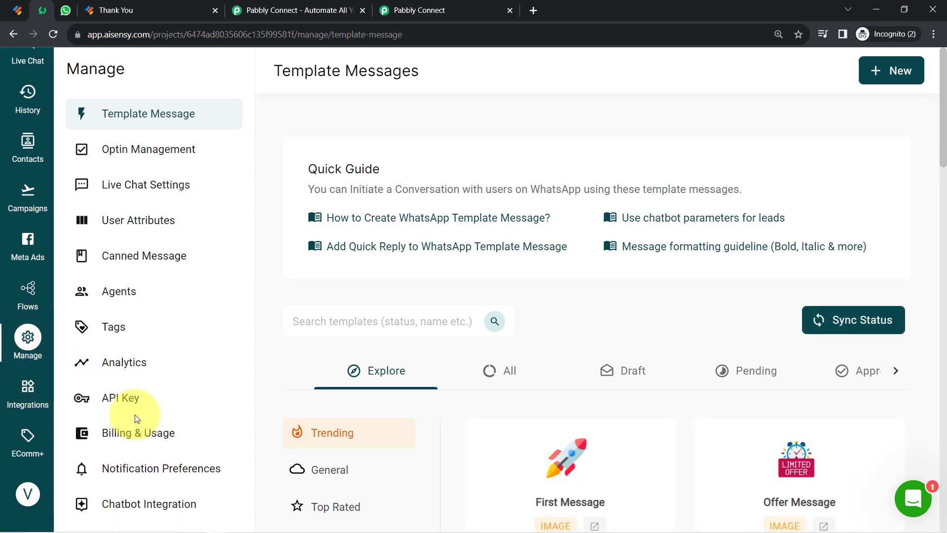
# Copy the API key from AiSensy's API Key page, paste it into the new connection in Pabbly Connect and save the connection.
pyautogui.click(116, 399)
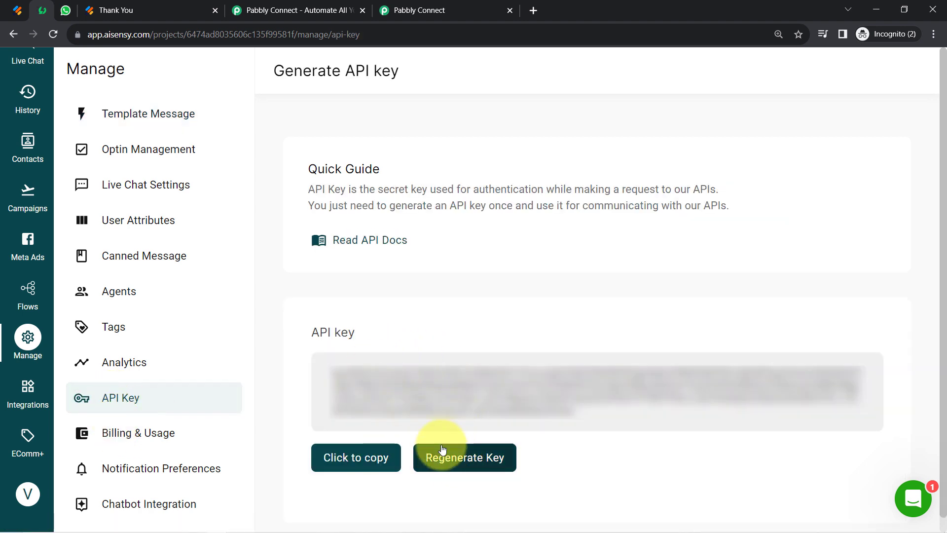
pyautogui.click(329, 460)
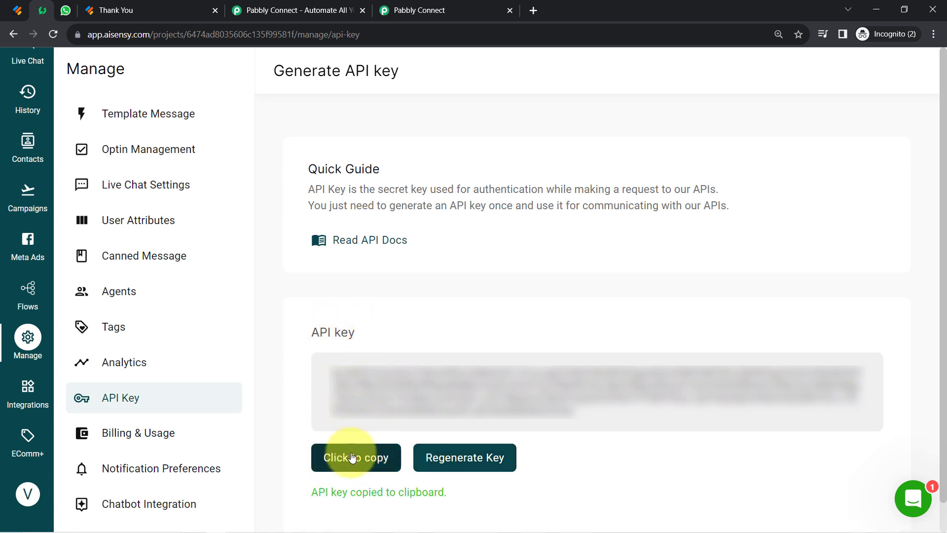
pyautogui.click(412, 10)
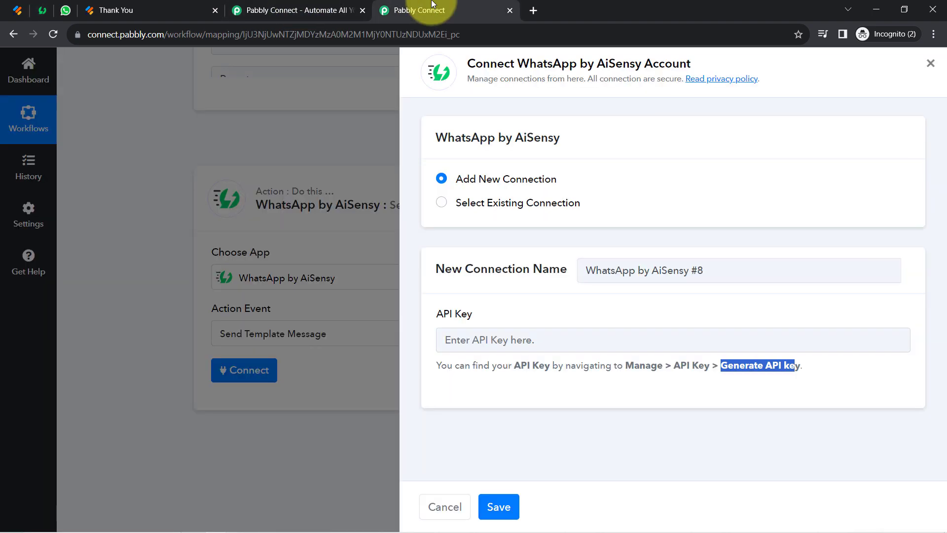
pyautogui.hotkey('ctrl', 'v')
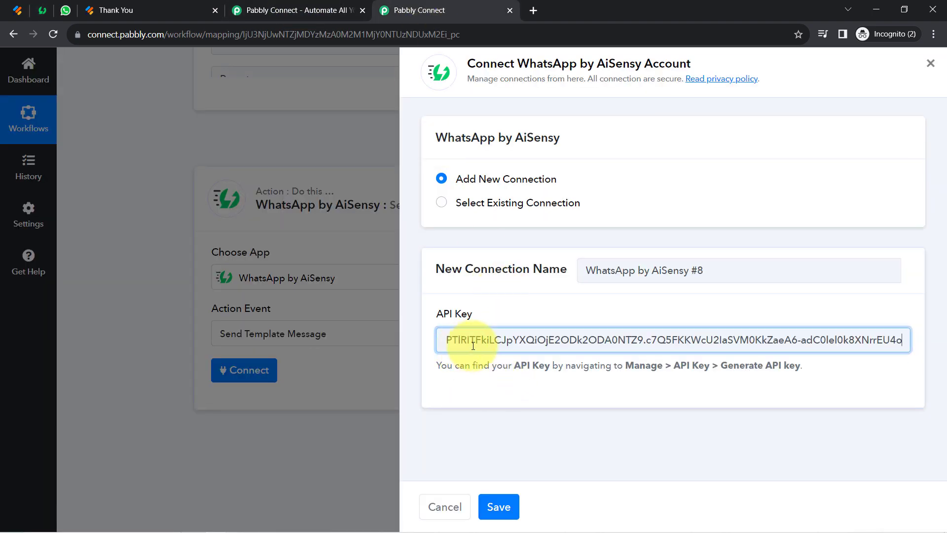
pyautogui.click(493, 505)
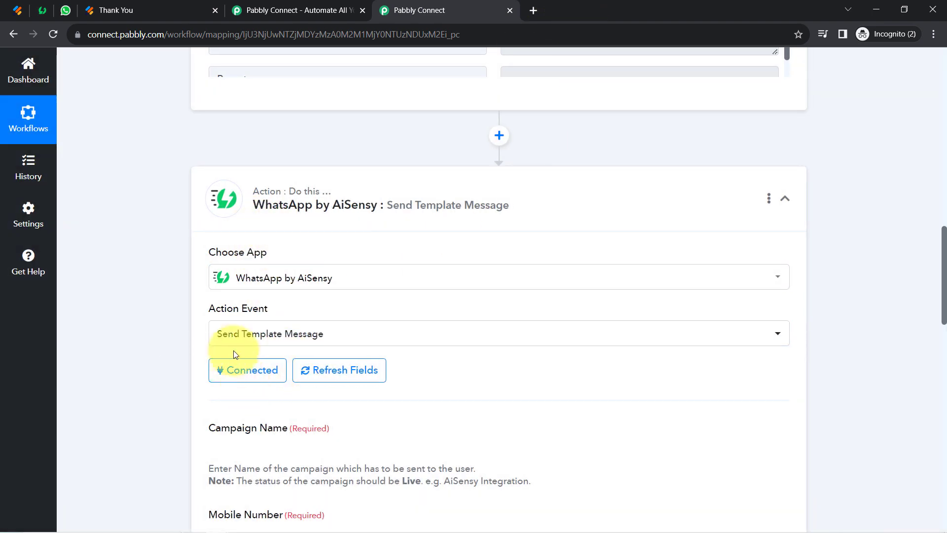
pyautogui.click(253, 371)
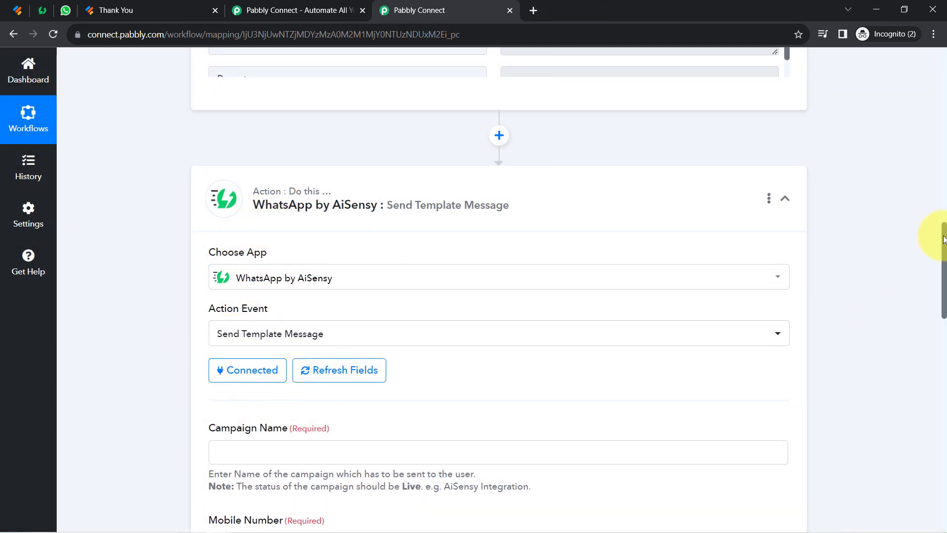
# Review the fields of the Send Template Message action, especially the required Campaign Name and Mobile Number.
pyautogui.scroll(-3, 933, 232)
pyautogui.moveTo(942, 266); pyautogui.dragTo(930, 324)
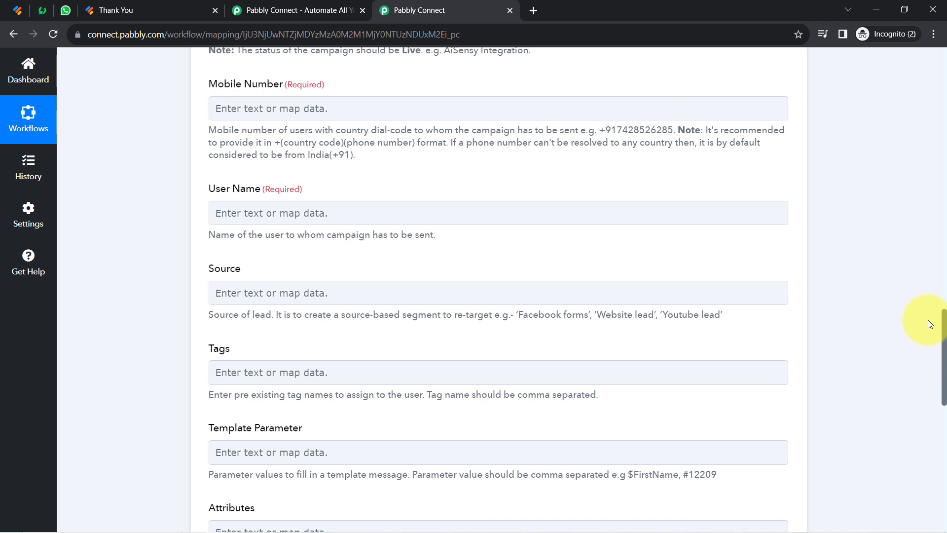
pyautogui.scroll(3, 925, 316)
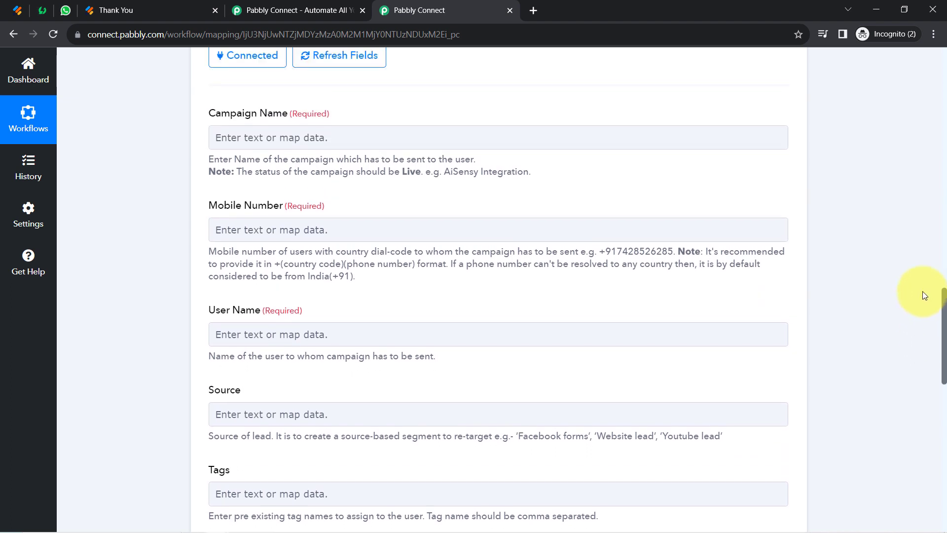
pyautogui.scroll(-1, 920, 285)
pyautogui.scroll(-1, 918, 299)
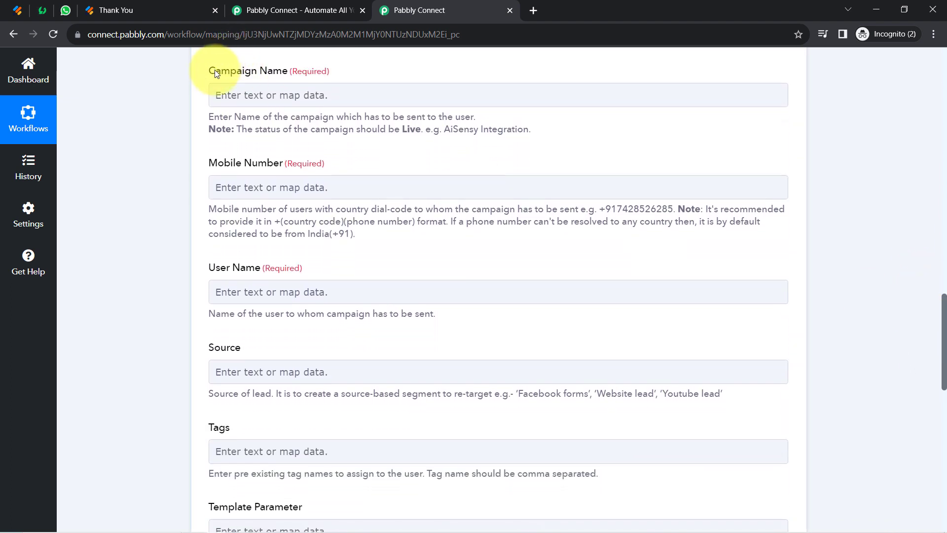
pyautogui.moveTo(215, 71); pyautogui.dragTo(331, 73)
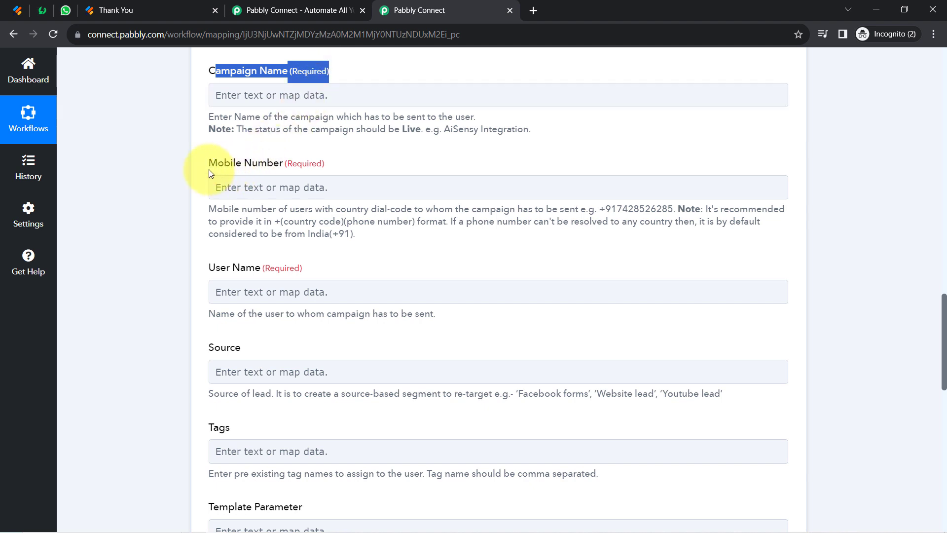
pyautogui.moveTo(209, 170); pyautogui.dragTo(333, 174)
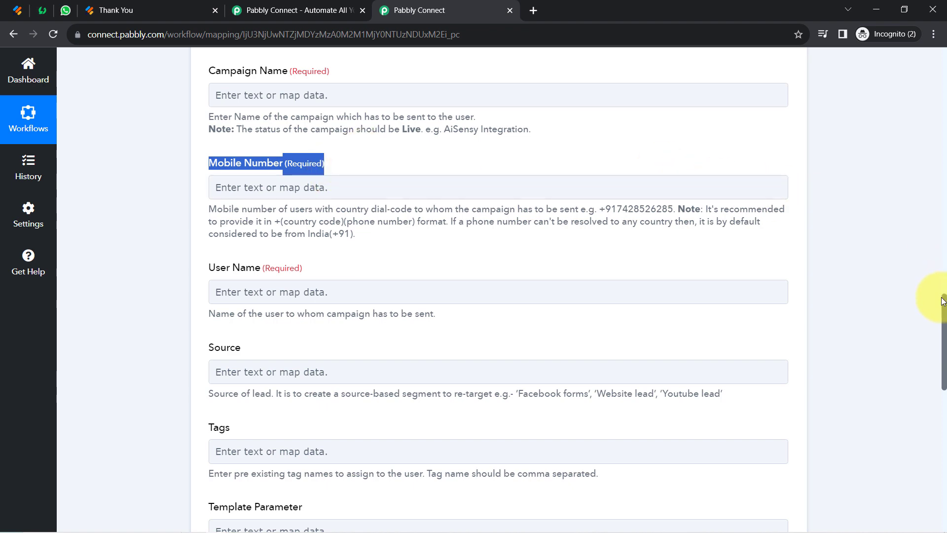
# Check the phone number in the captured webhook response and read the format note under the Mobile Number field.
pyautogui.moveTo(942, 306); pyautogui.dragTo(928, 156)
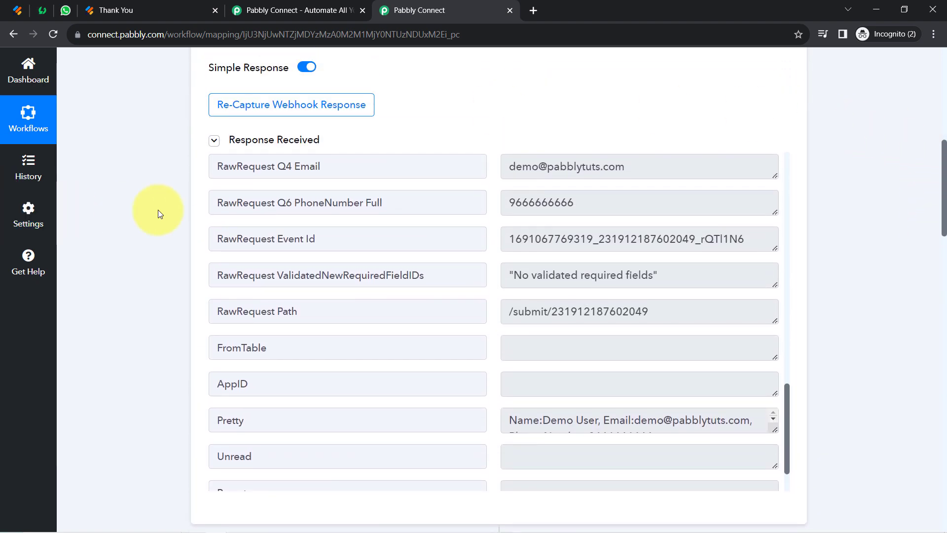
pyautogui.moveTo(564, 204); pyautogui.dragTo(509, 202)
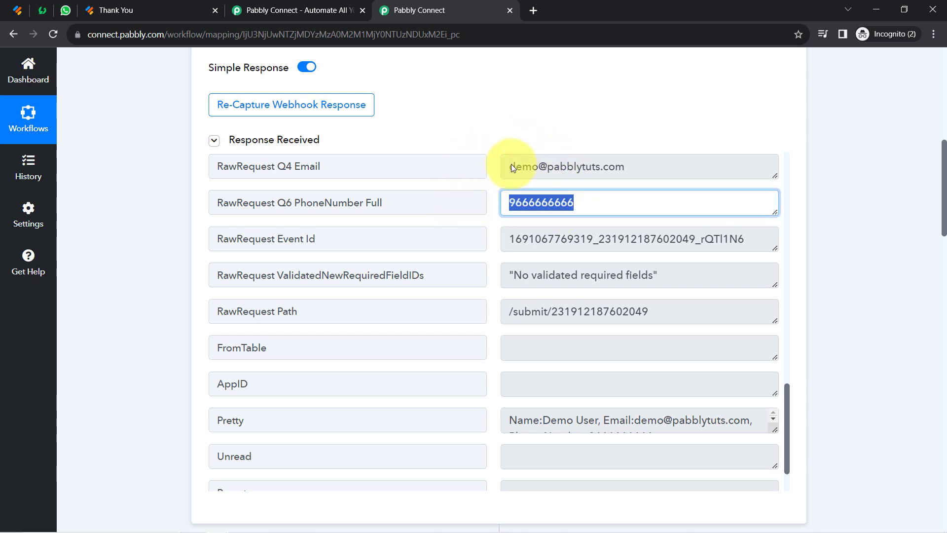
pyautogui.moveTo(943, 158); pyautogui.dragTo(941, 292)
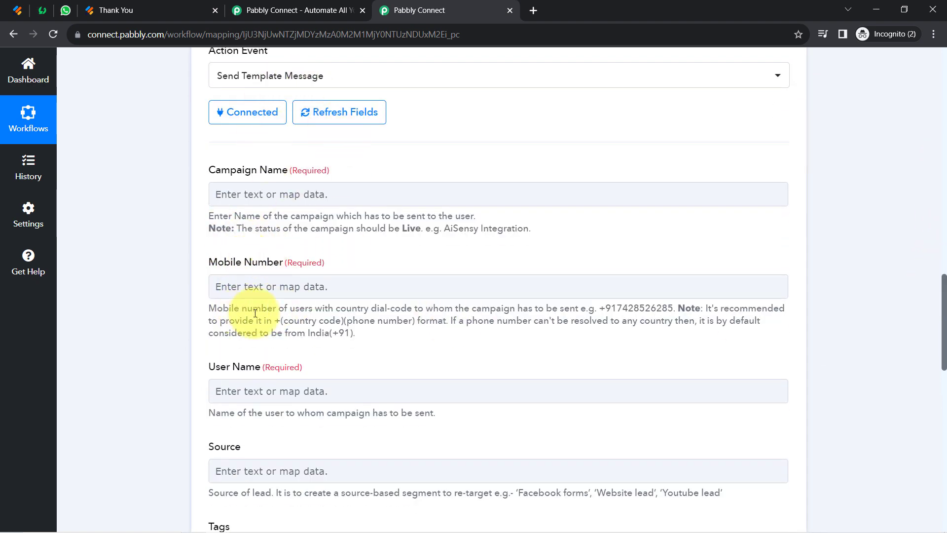
pyautogui.moveTo(240, 309); pyautogui.dragTo(344, 337)
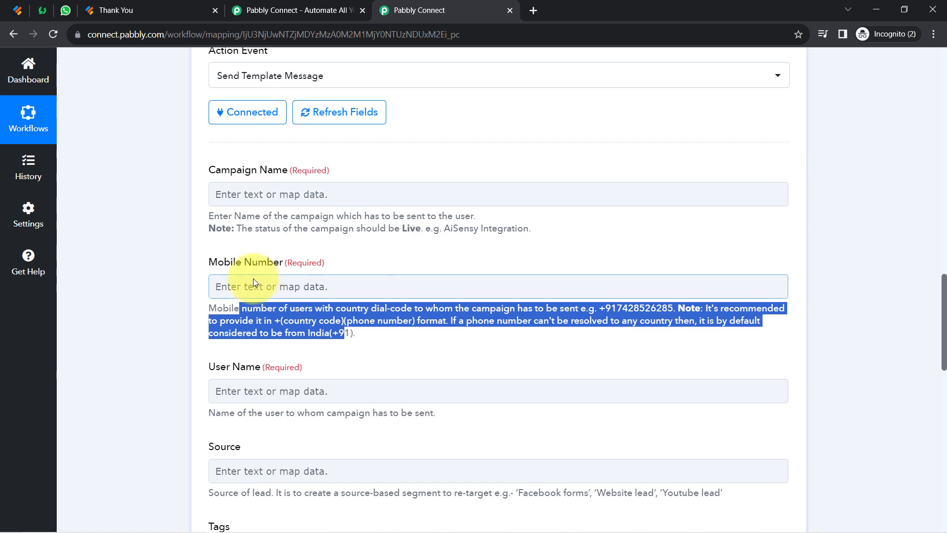
pyautogui.click(211, 273)
pyautogui.moveTo(942, 291); pyautogui.dragTo(940, 240)
pyautogui.scroll(-10, 939, 240)
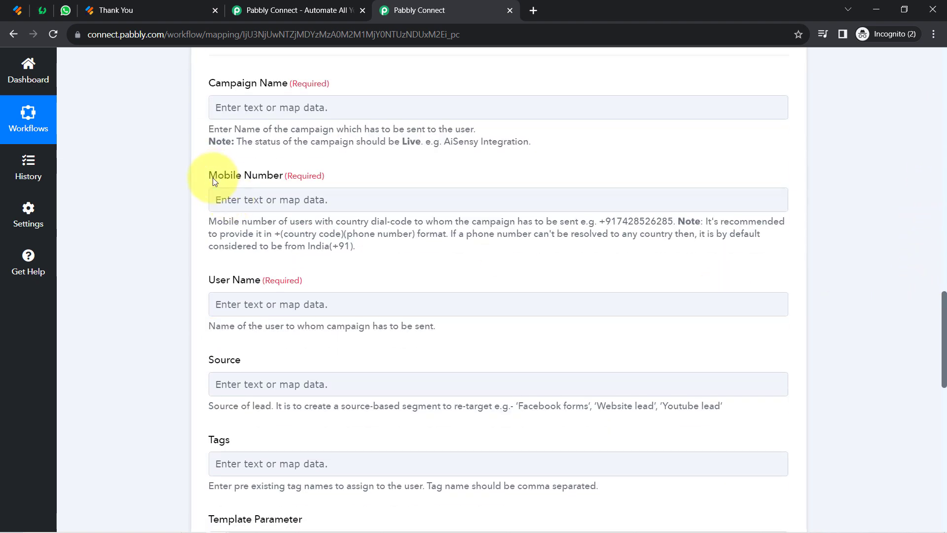
# Map the Mobile Number field to RawRequest Q6 PhoneNumber Full from the Capture Webhook step.
pyautogui.click(218, 199)
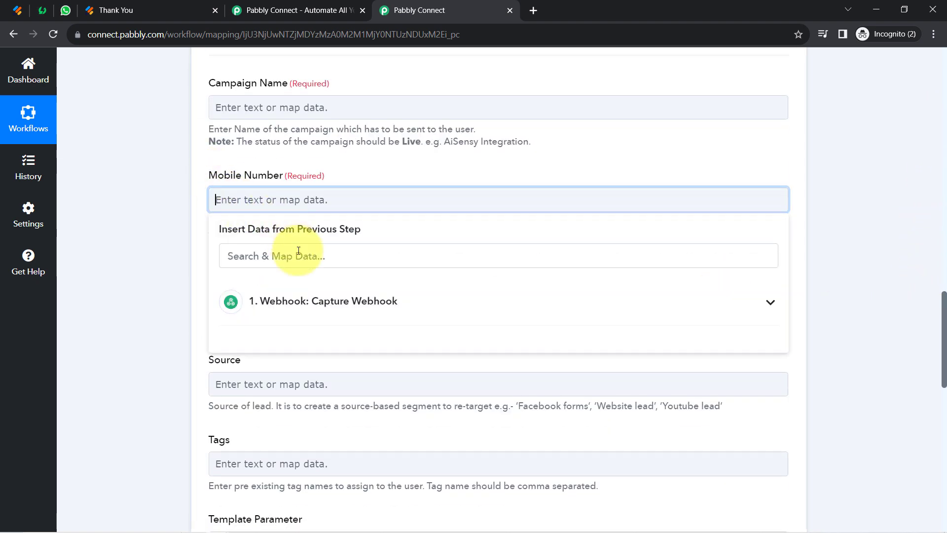
pyautogui.click(303, 301)
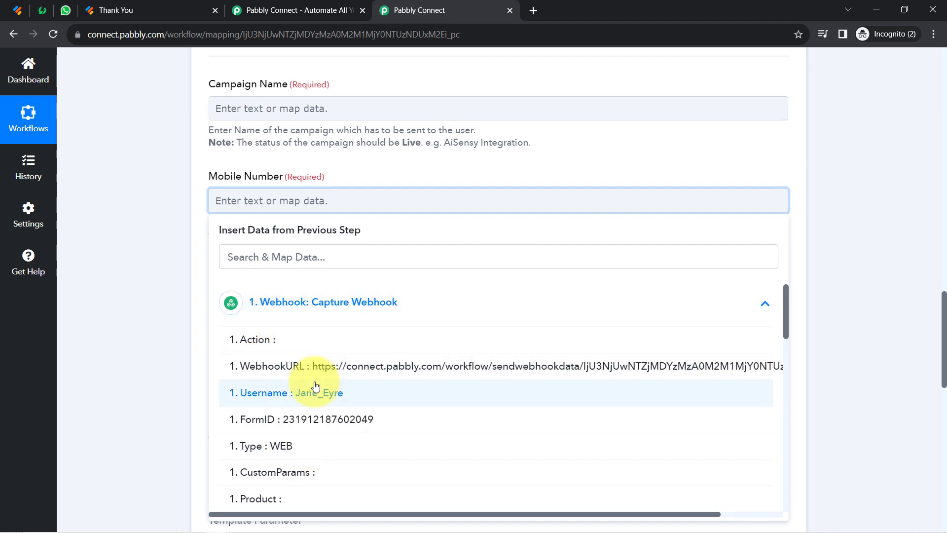
pyautogui.scroll(-4, 327, 386)
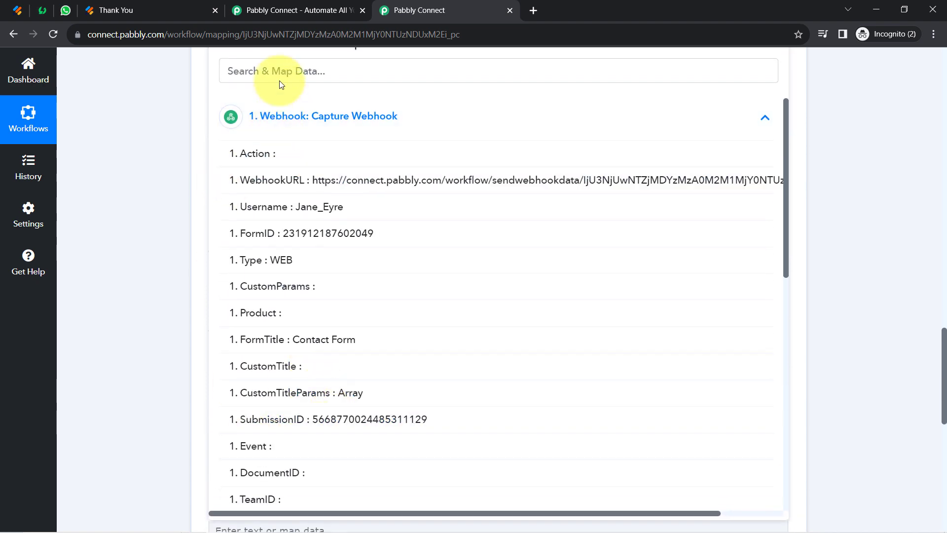
pyautogui.click(264, 64)
pyautogui.write('96')
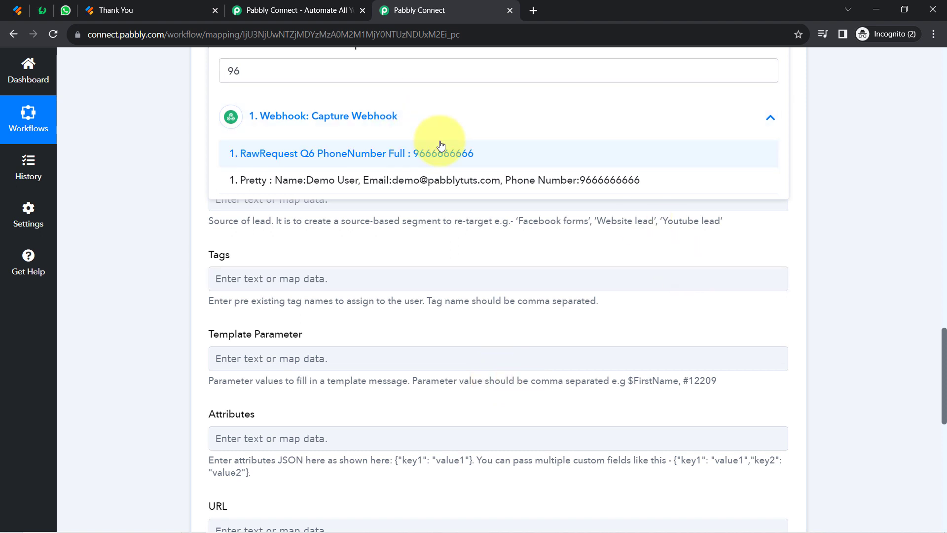
pyautogui.click(429, 153)
pyautogui.click(155, 232)
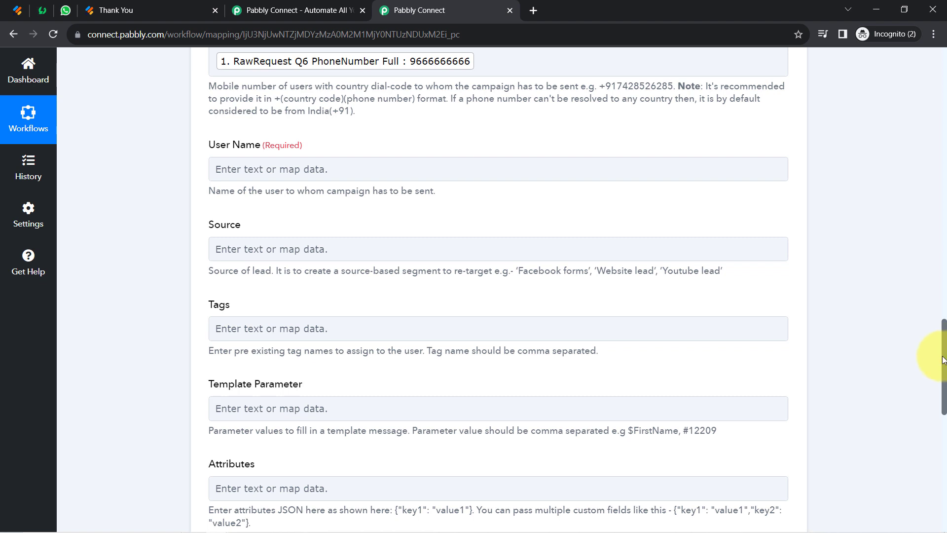
# Check the example number format and the Jotform page, and add the country code +91 before the mapped Mobile Number value.
pyautogui.moveTo(943, 354); pyautogui.dragTo(943, 333)
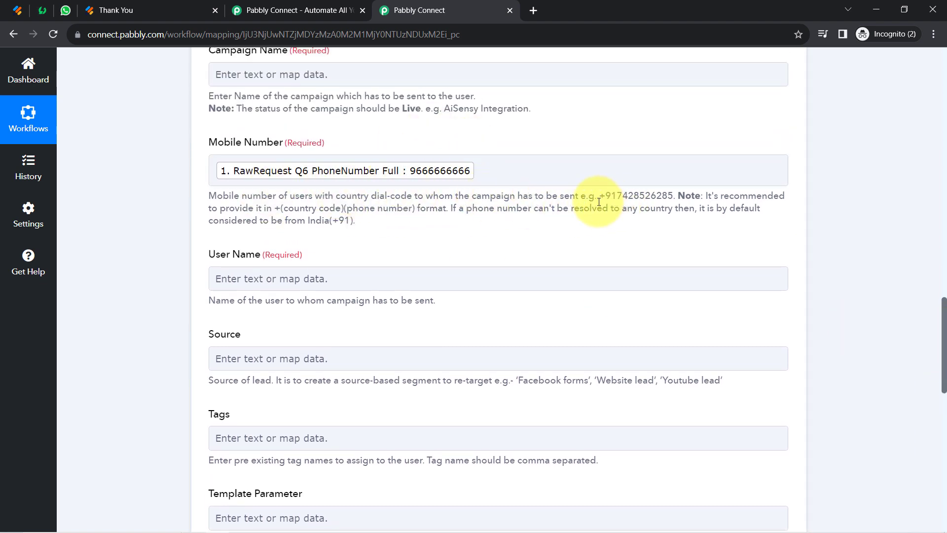
pyautogui.moveTo(599, 195); pyautogui.dragTo(666, 196)
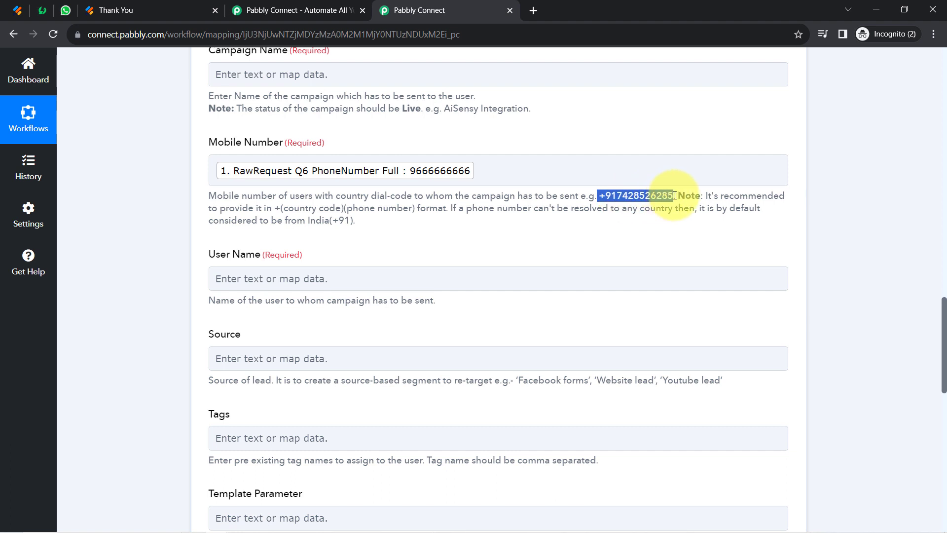
pyautogui.click(119, 10)
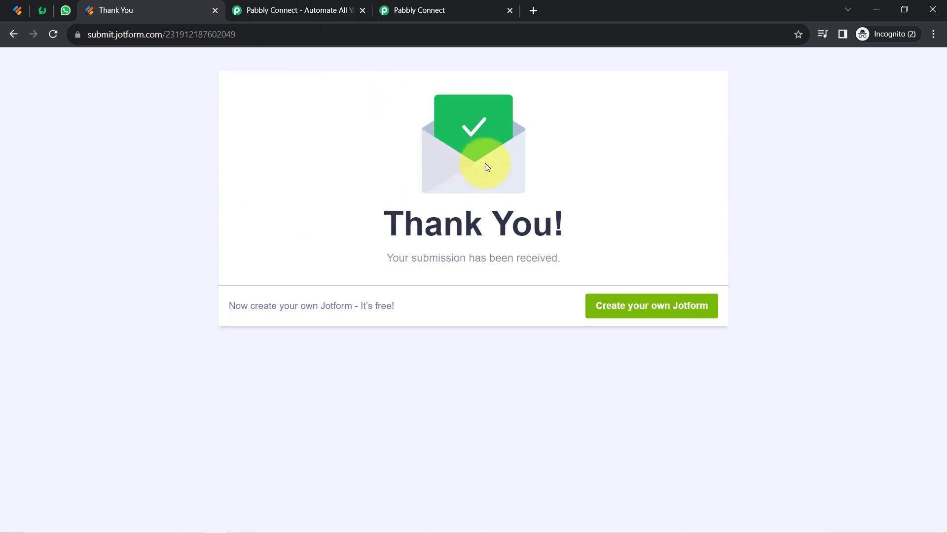
pyautogui.click(423, 9)
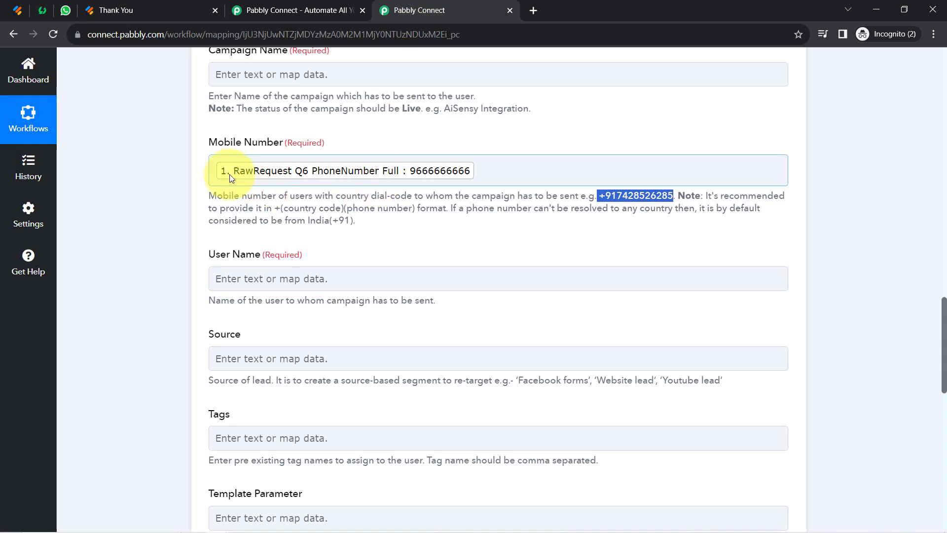
pyautogui.click(217, 173)
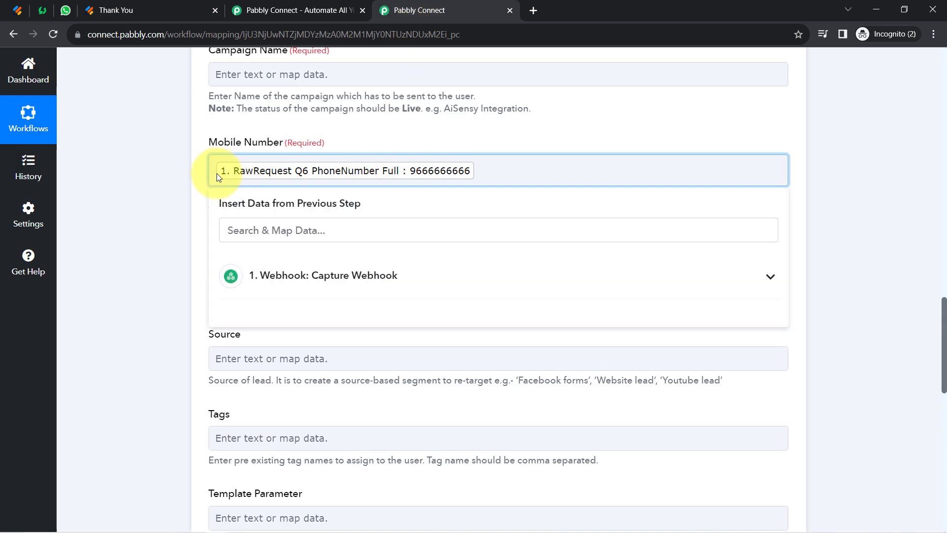
pyautogui.write('+91')
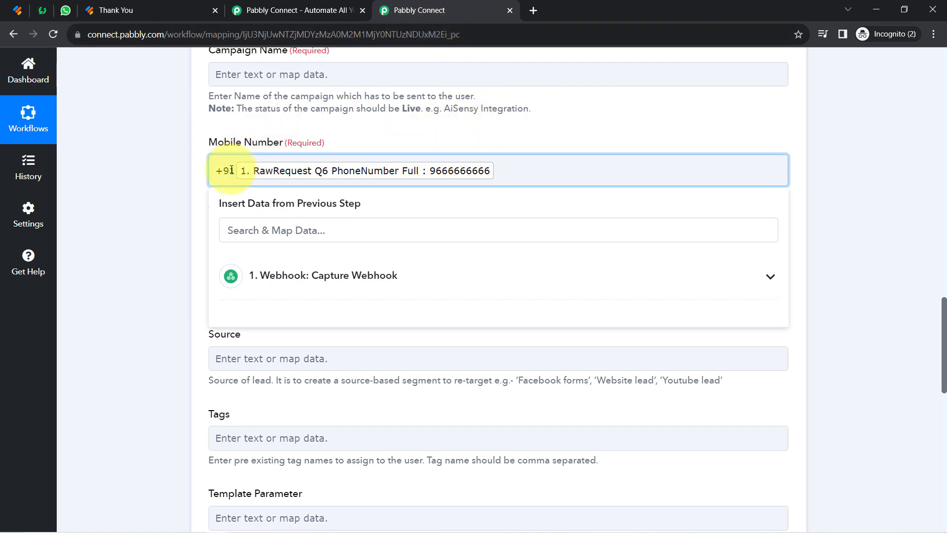
pyautogui.moveTo(231, 170); pyautogui.dragTo(220, 170)
pyautogui.click(178, 195)
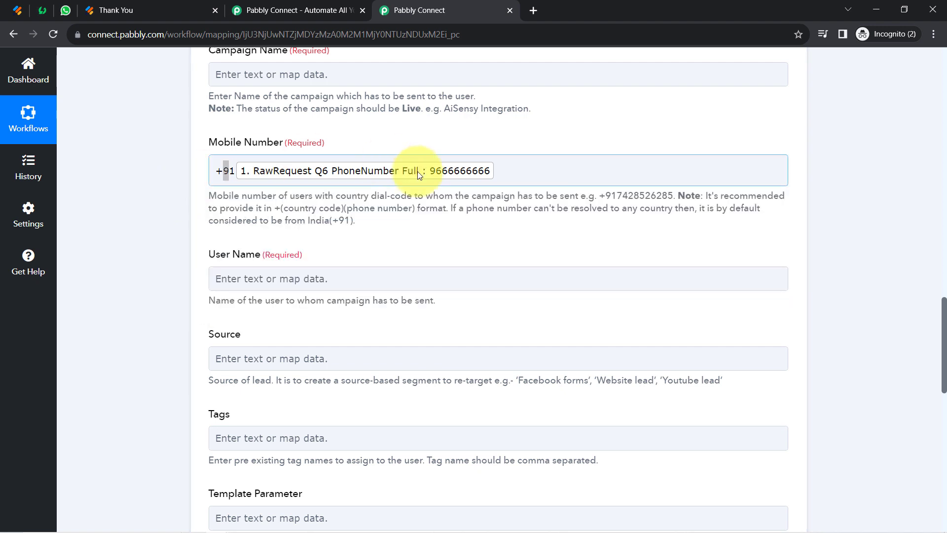
pyautogui.click(226, 170)
pyautogui.click(136, 235)
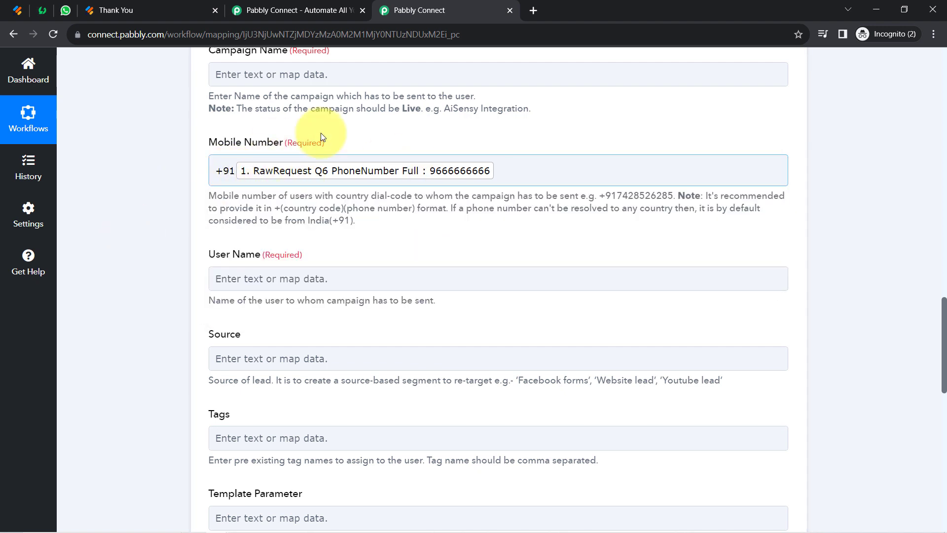
pyautogui.click(466, 170)
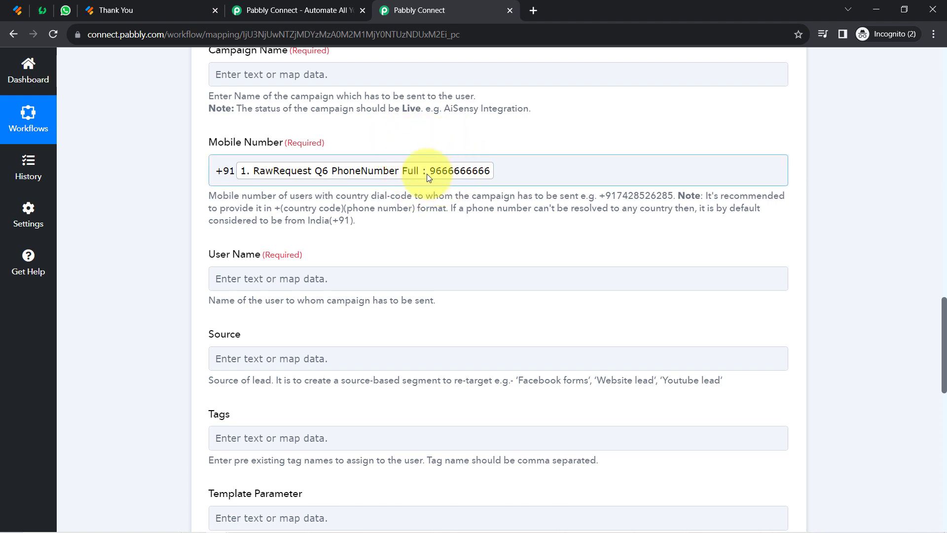
pyautogui.moveTo(230, 173); pyautogui.dragTo(212, 173)
pyautogui.click(192, 188)
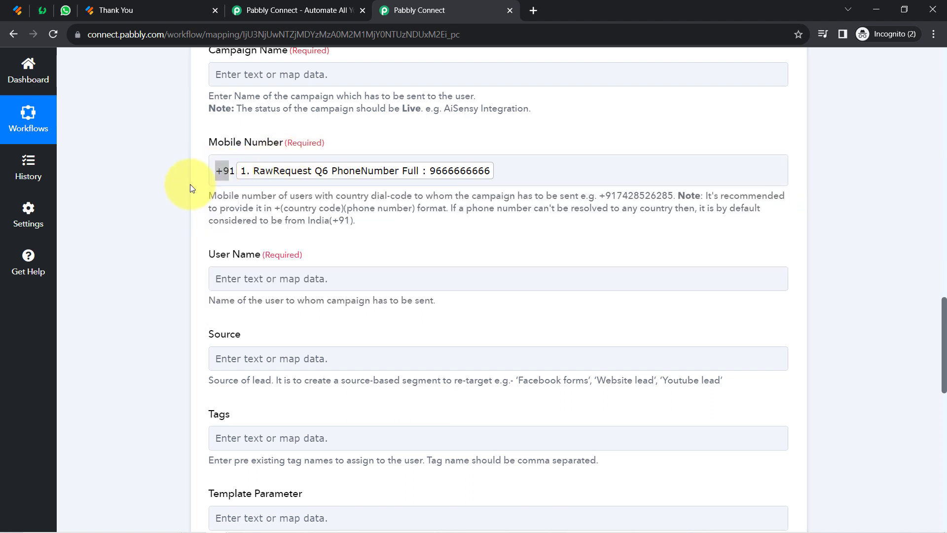
pyautogui.click(225, 171)
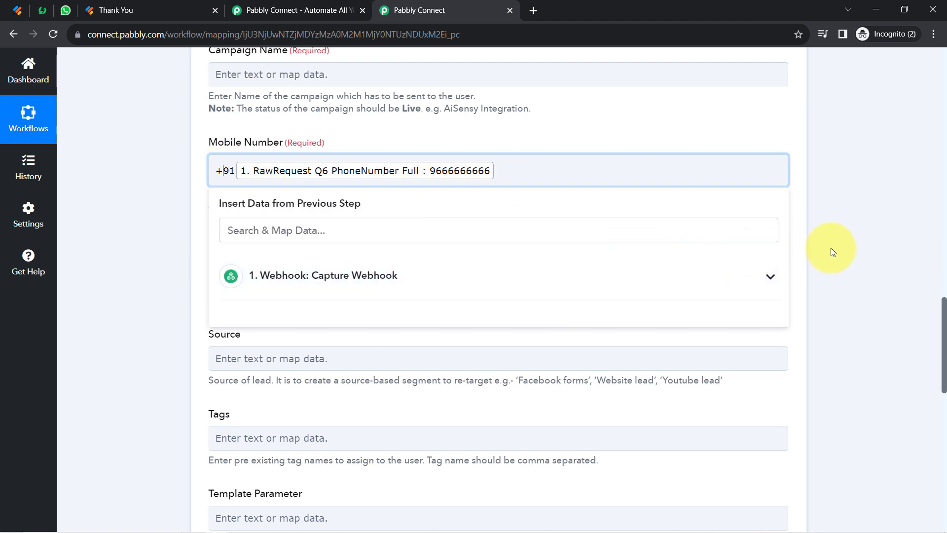
# Map the User Name field to RawRequest Q3 Name First from the Capture Webhook step.
pyautogui.click(945, 319)
pyautogui.scroll(-2, 941, 212)
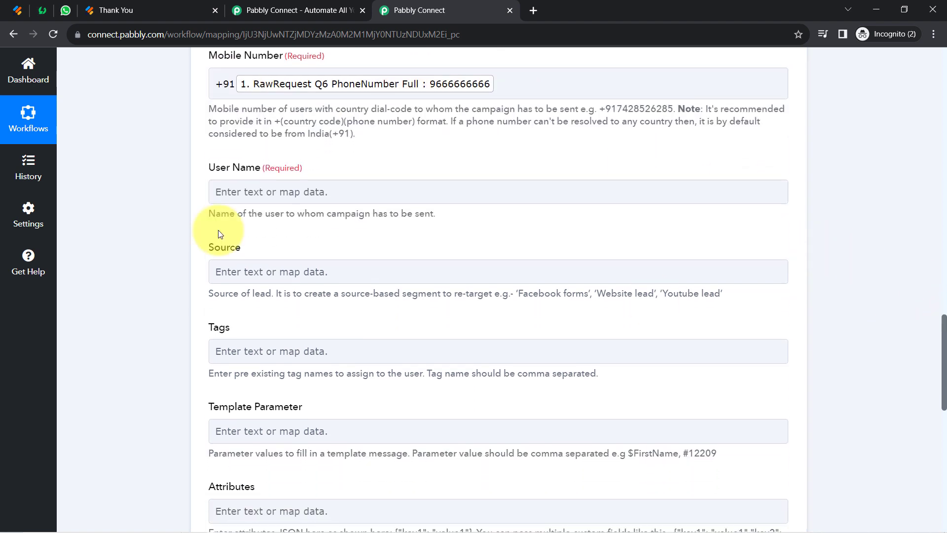
pyautogui.click(253, 192)
pyautogui.click(258, 245)
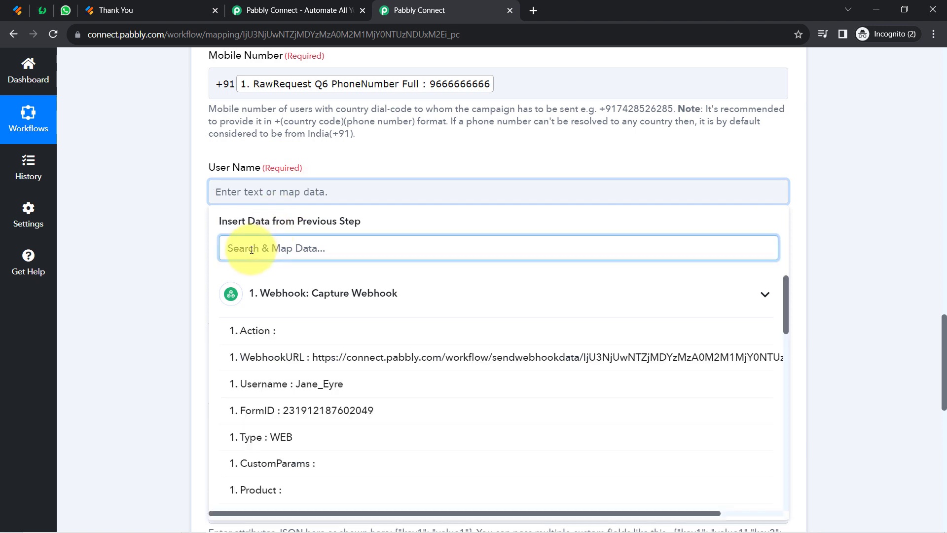
pyautogui.write('dem')
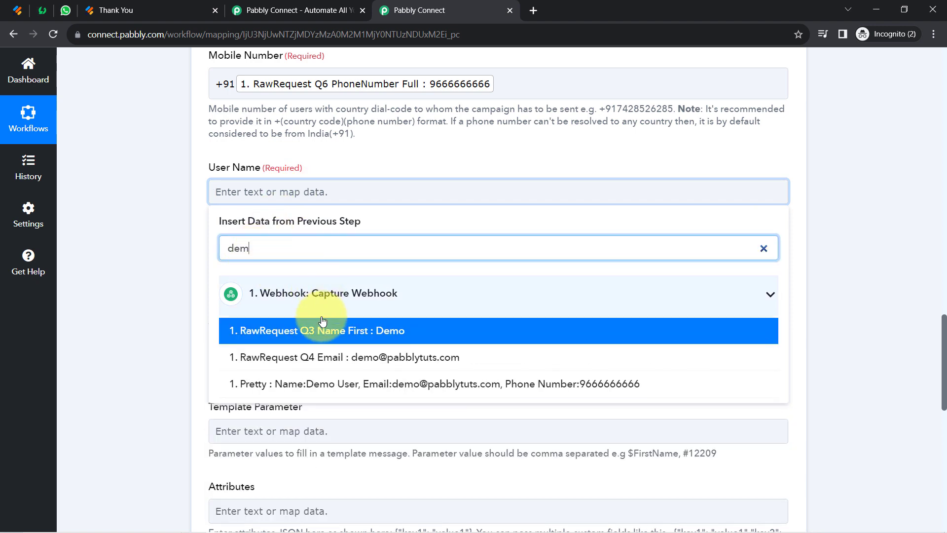
pyautogui.click(321, 331)
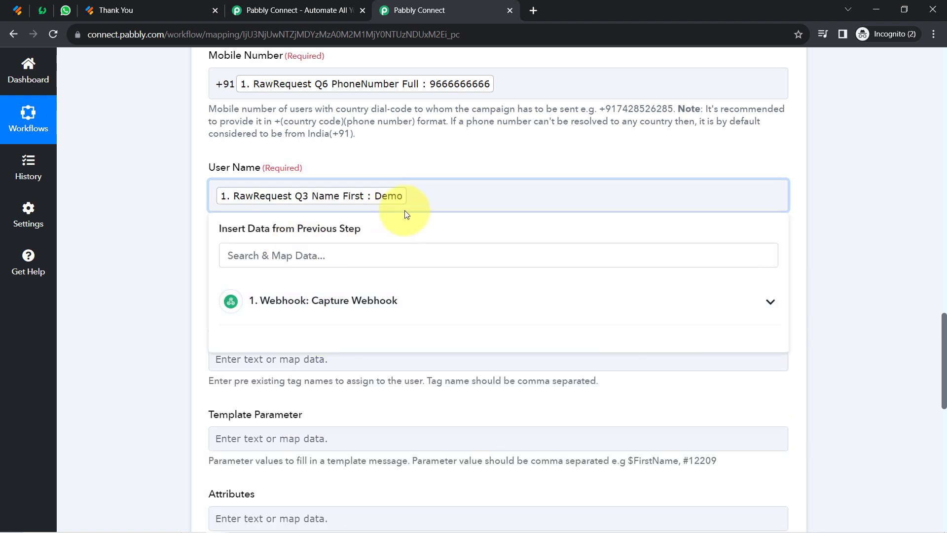
# Add RawRequest Q3 Name Last after the first name in the User Name field.
pyautogui.click(286, 262)
pyautogui.write('us')
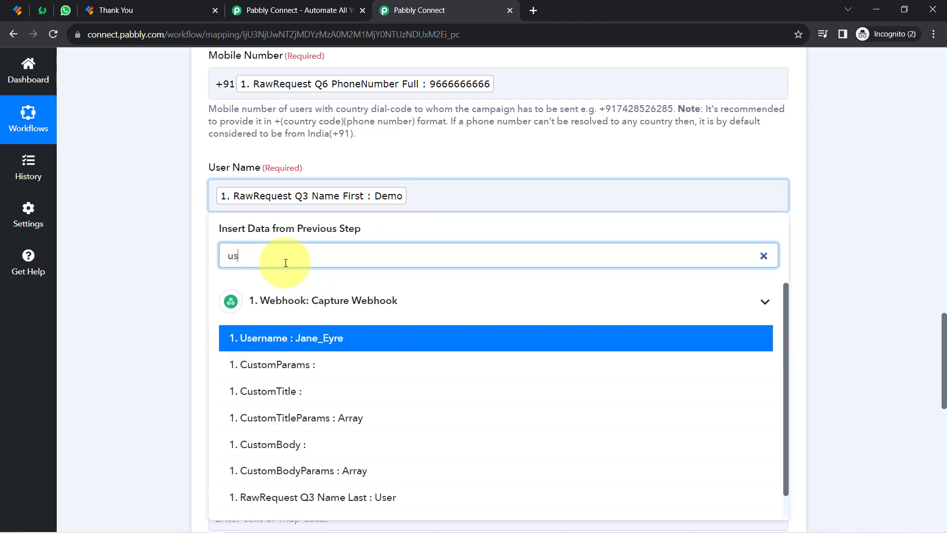
pyautogui.write('e')
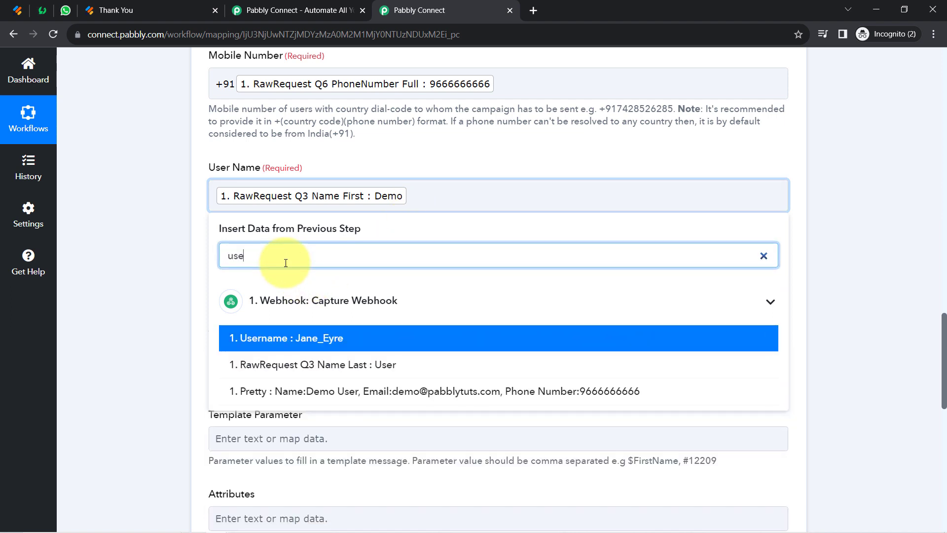
pyautogui.click(375, 365)
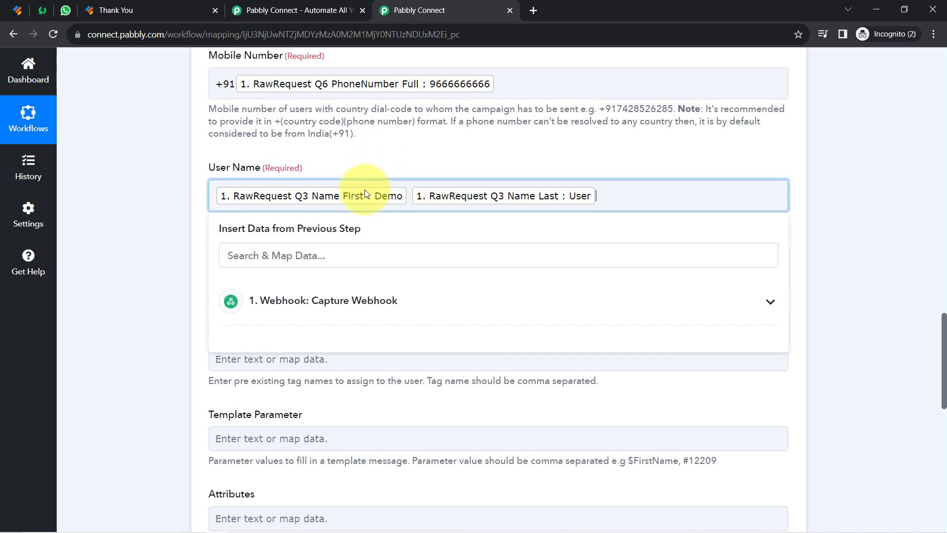
pyautogui.click(229, 171)
pyautogui.moveTo(228, 169); pyautogui.dragTo(253, 168)
pyautogui.click(142, 227)
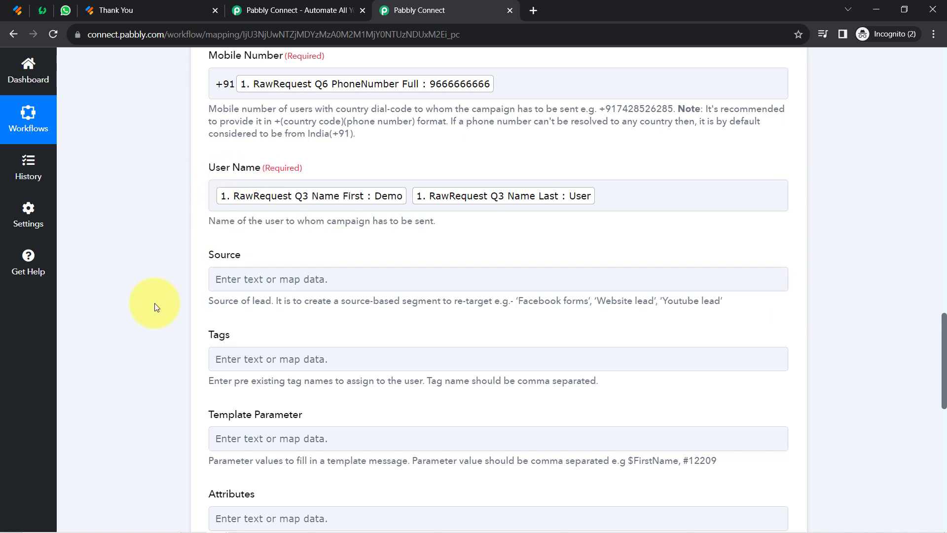
# Set the Source field to "via form submission".
pyautogui.moveTo(945, 328); pyautogui.dragTo(945, 341)
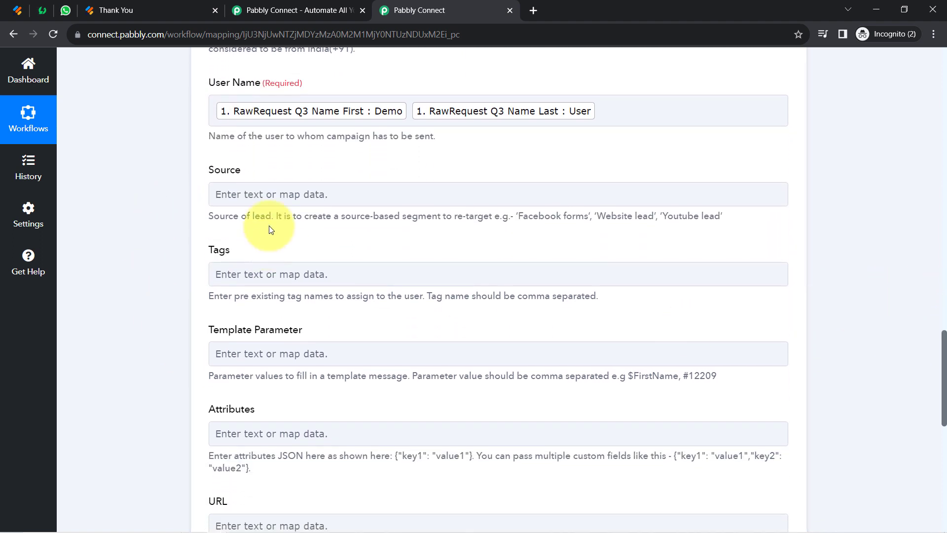
pyautogui.click(239, 193)
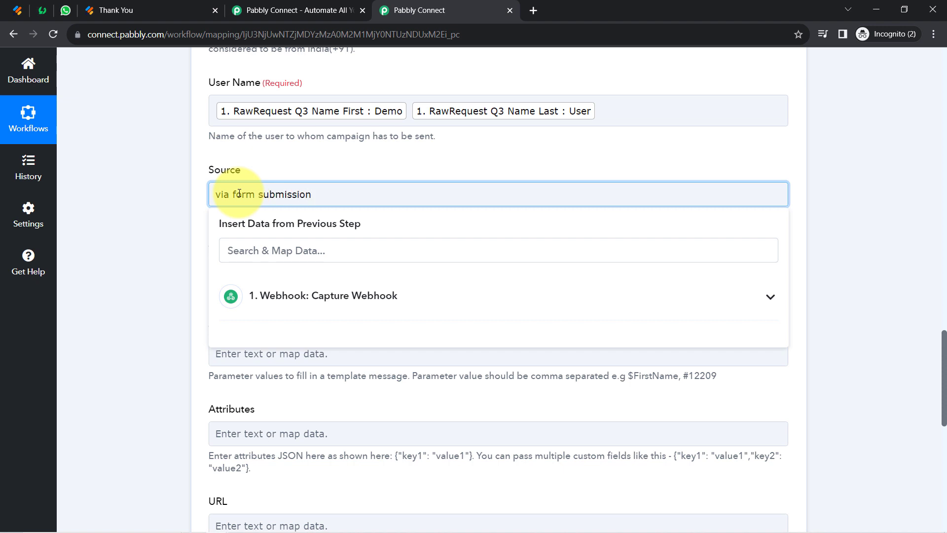
pyautogui.click(170, 212)
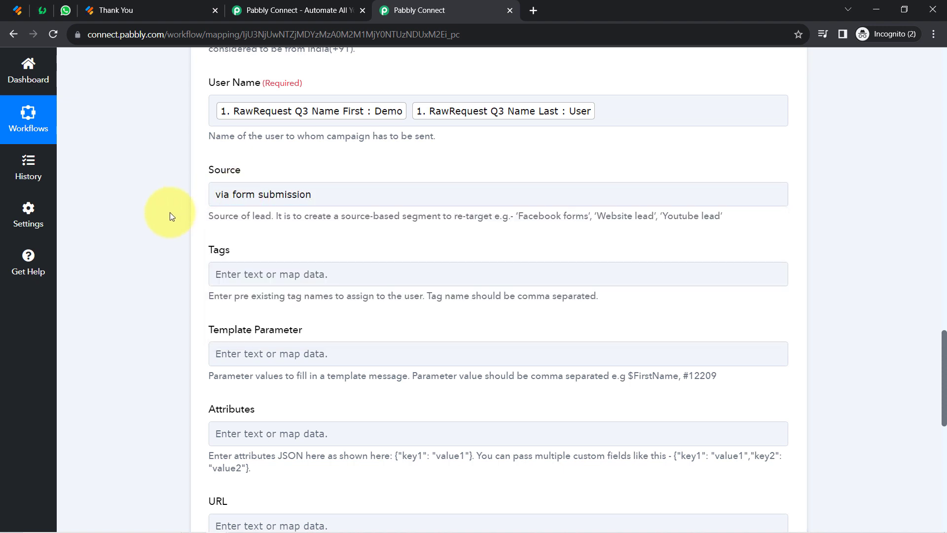
# Review the Template Parameter field and the remaining fields of the Send Template Message action.
pyautogui.moveTo(248, 330); pyautogui.dragTo(313, 328)
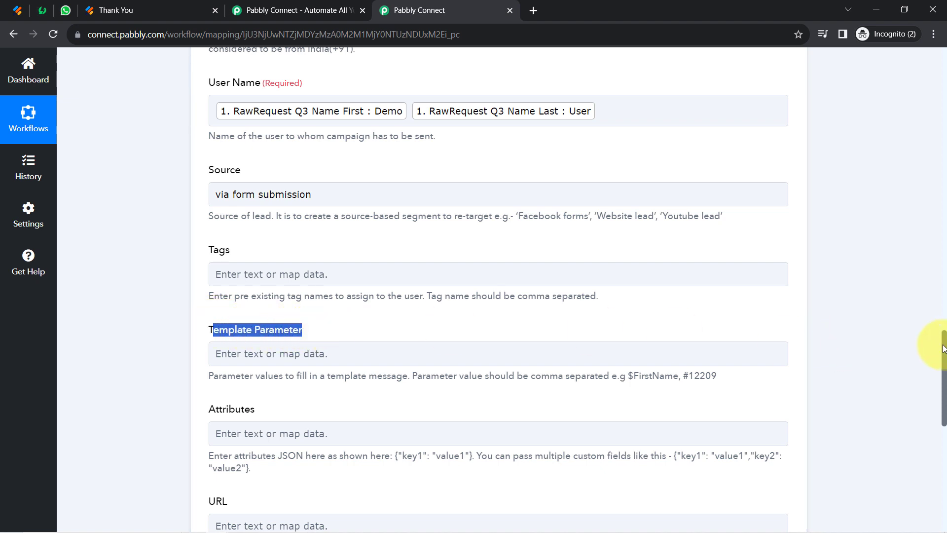
pyautogui.moveTo(943, 348); pyautogui.dragTo(943, 382)
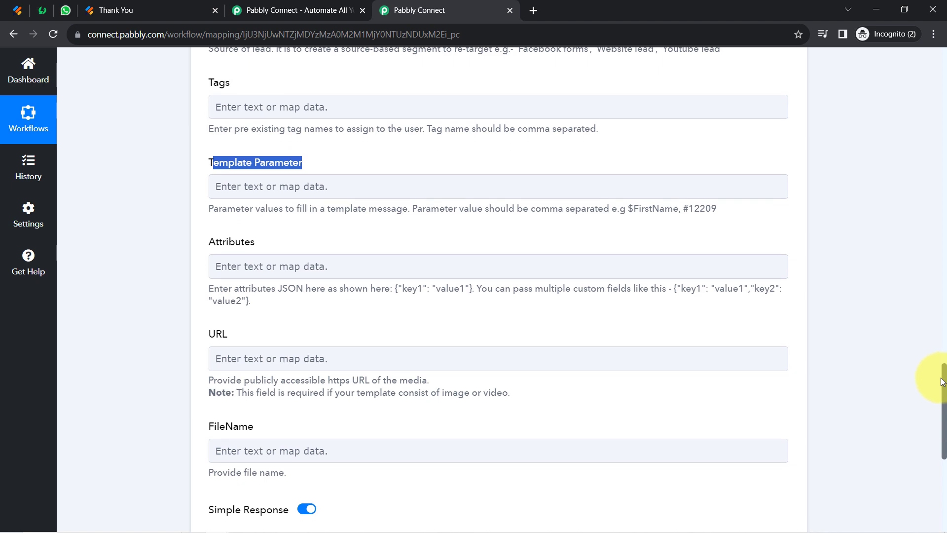
pyautogui.doubleClick(225, 167)
# Switch to AiSensy and examine the Template Messages page, including its Quick Guide and the ready-made templates.
pyautogui.hotkey('ctrl', '2')
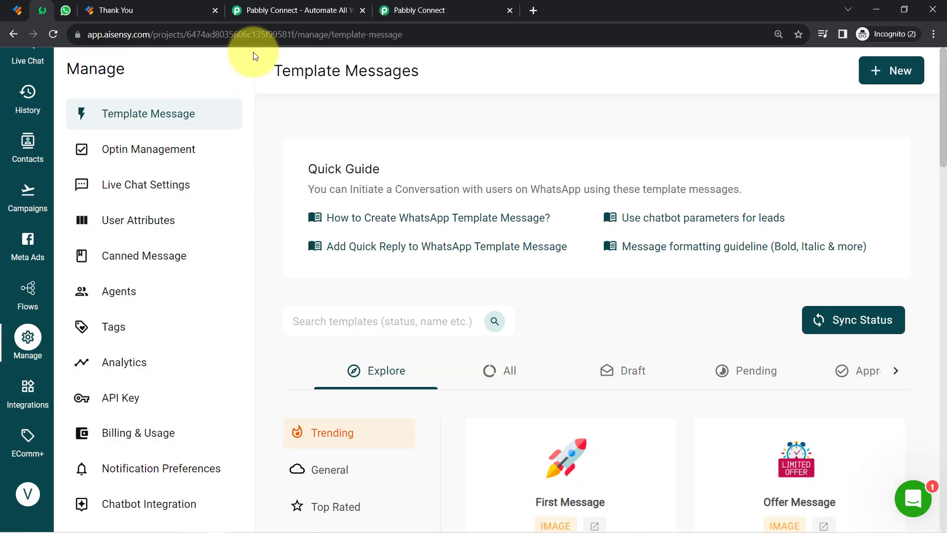
pyautogui.moveTo(287, 78); pyautogui.dragTo(394, 66)
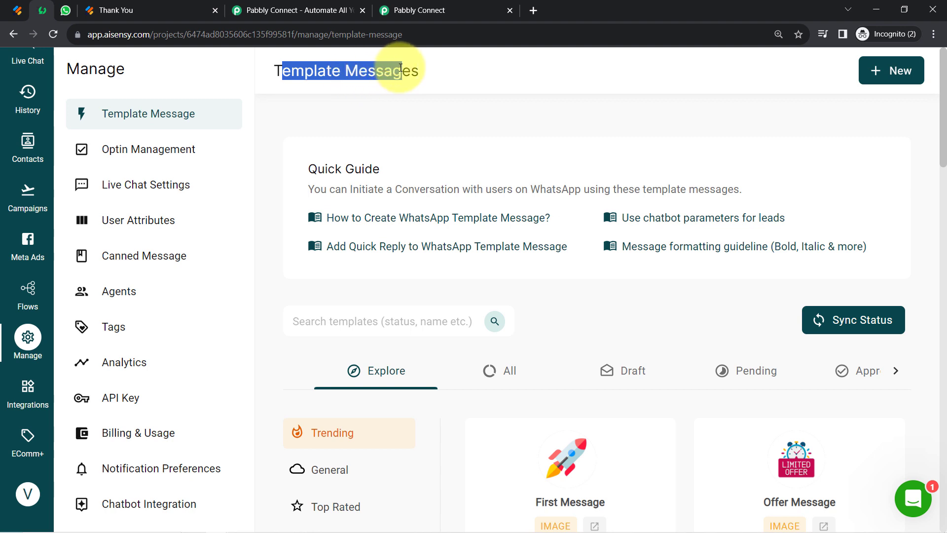
pyautogui.doubleClick(397, 68)
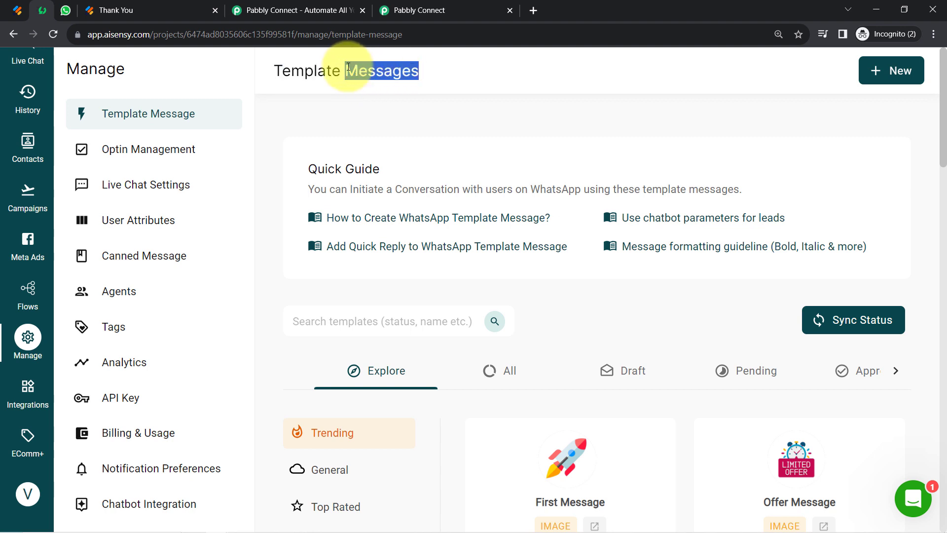
pyautogui.click(319, 66)
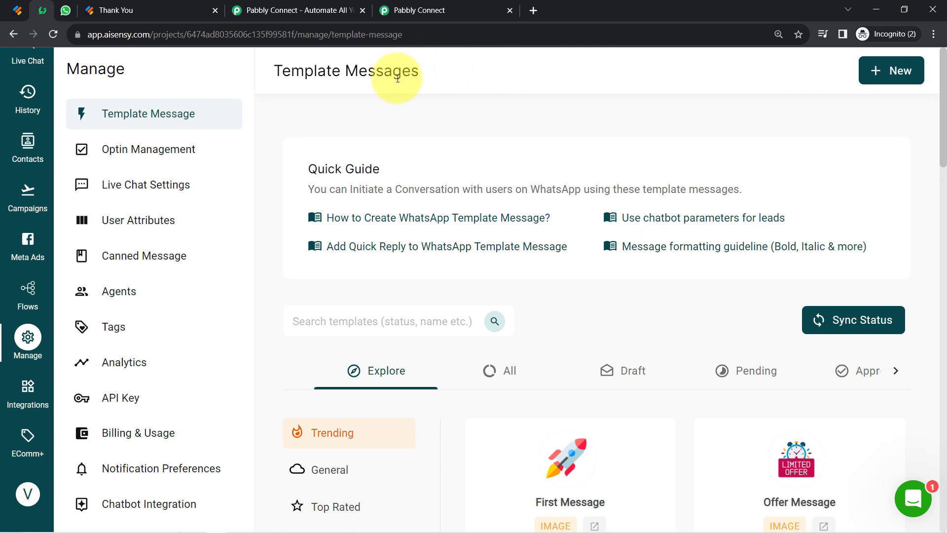
pyautogui.moveTo(304, 71); pyautogui.dragTo(410, 70)
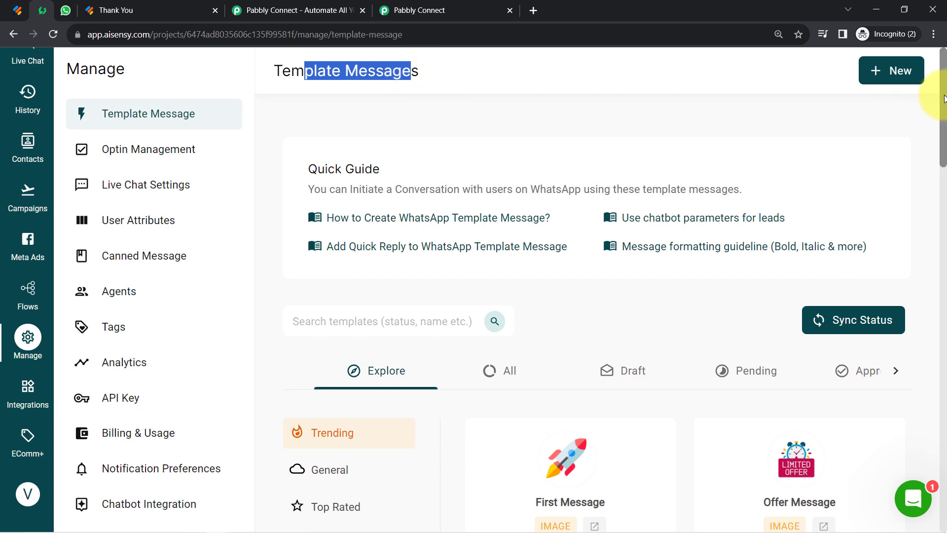
pyautogui.scroll(-3, 944, 105)
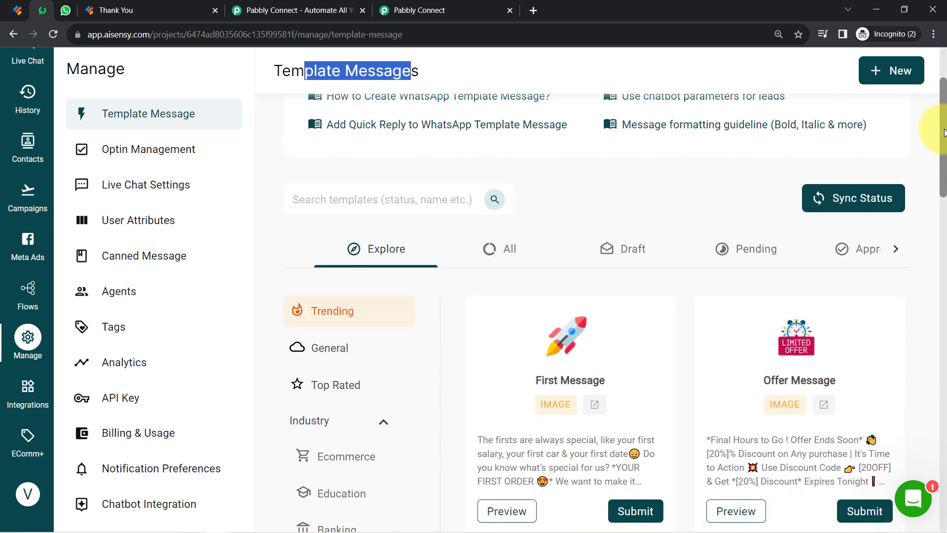
pyautogui.scroll(2, 945, 101)
pyautogui.scroll(1, 945, 84)
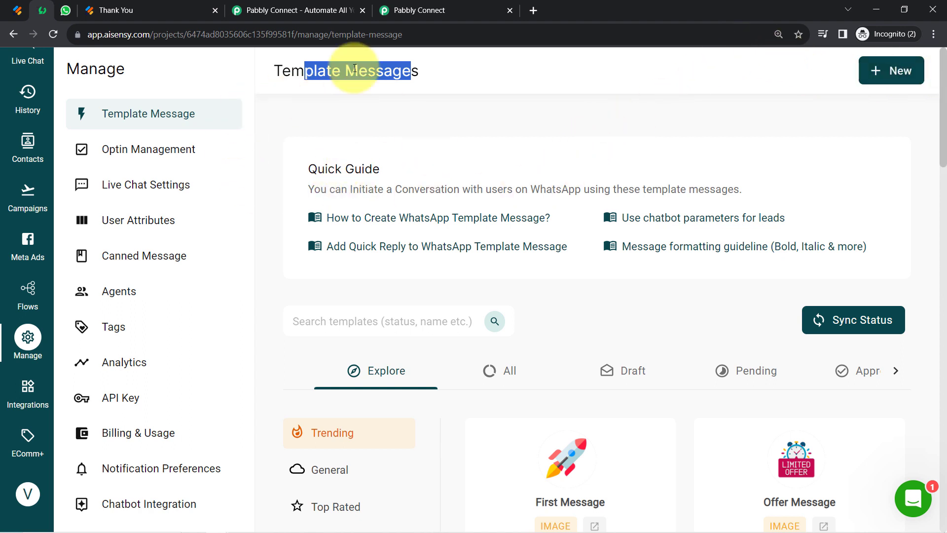
pyautogui.doubleClick(291, 70)
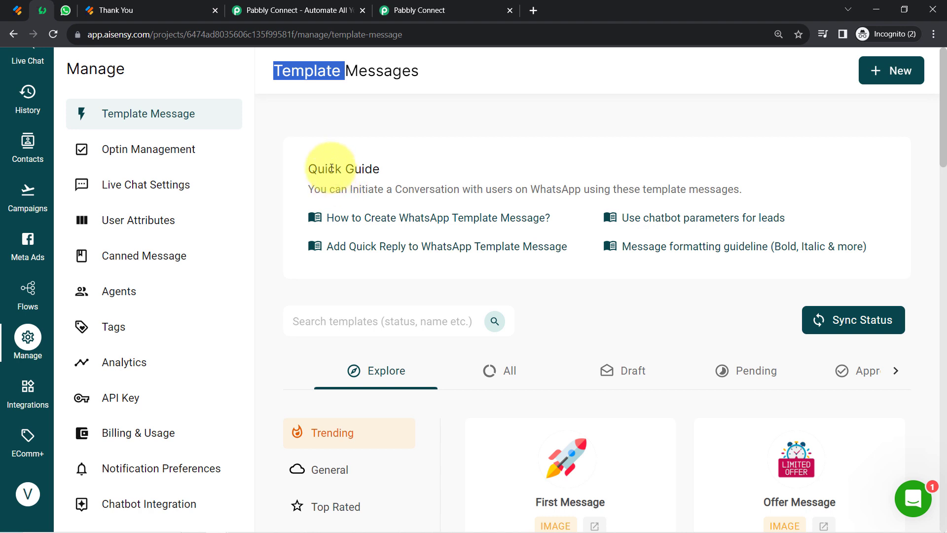
pyautogui.moveTo(345, 169); pyautogui.dragTo(380, 170)
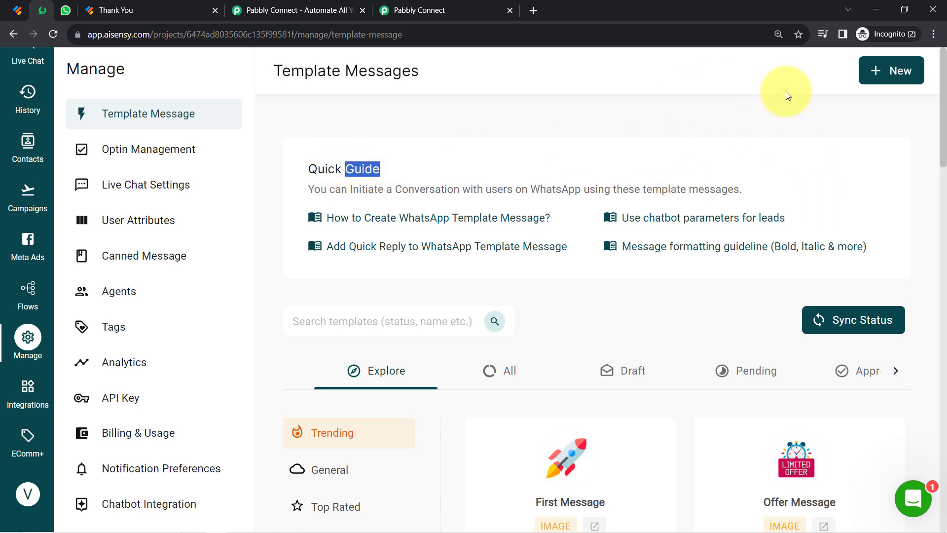
# Start a new template message with the category UTILITY and the language English.
pyautogui.click(872, 79)
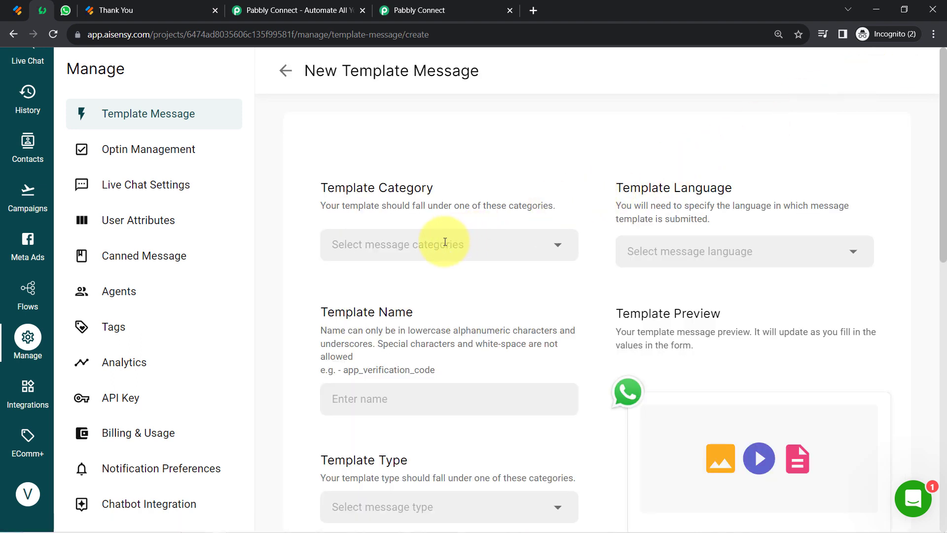
pyautogui.click(407, 252)
pyautogui.click(382, 274)
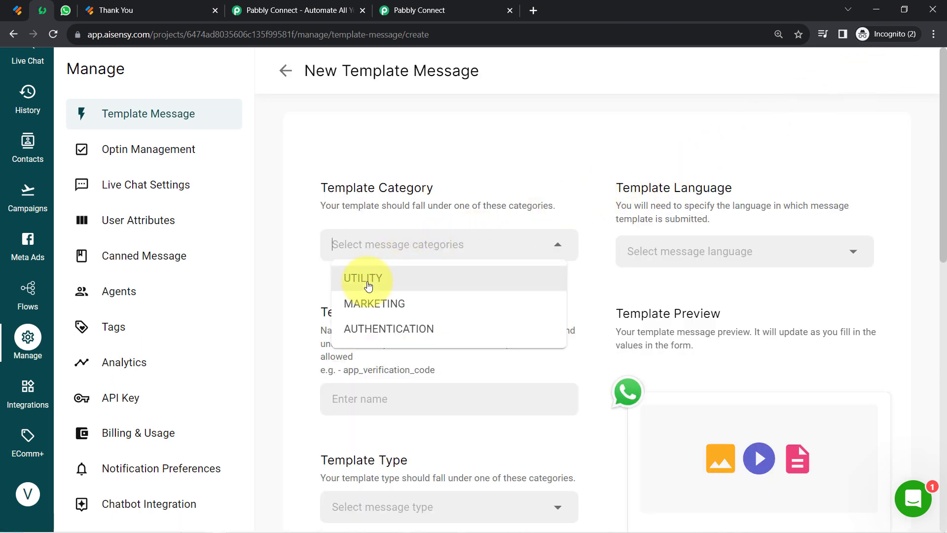
pyautogui.click(679, 252)
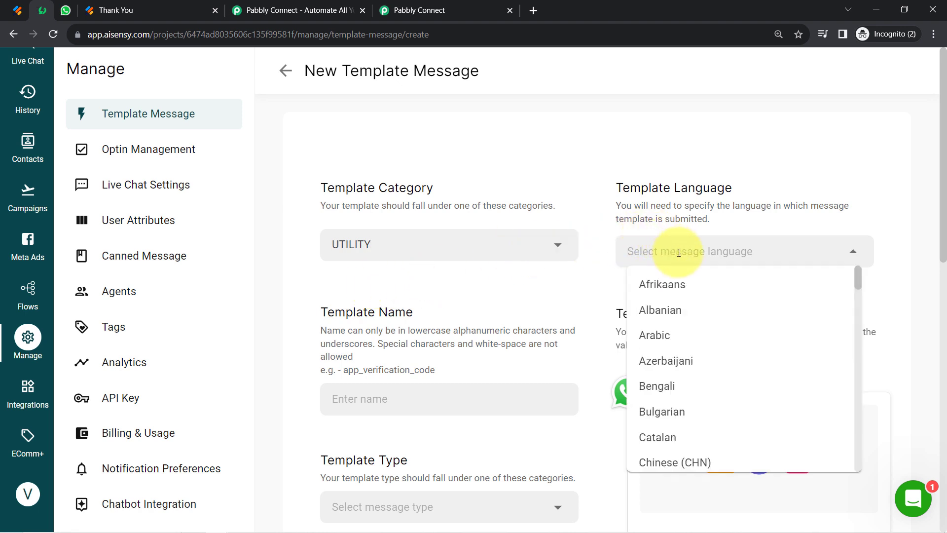
pyautogui.write('eng')
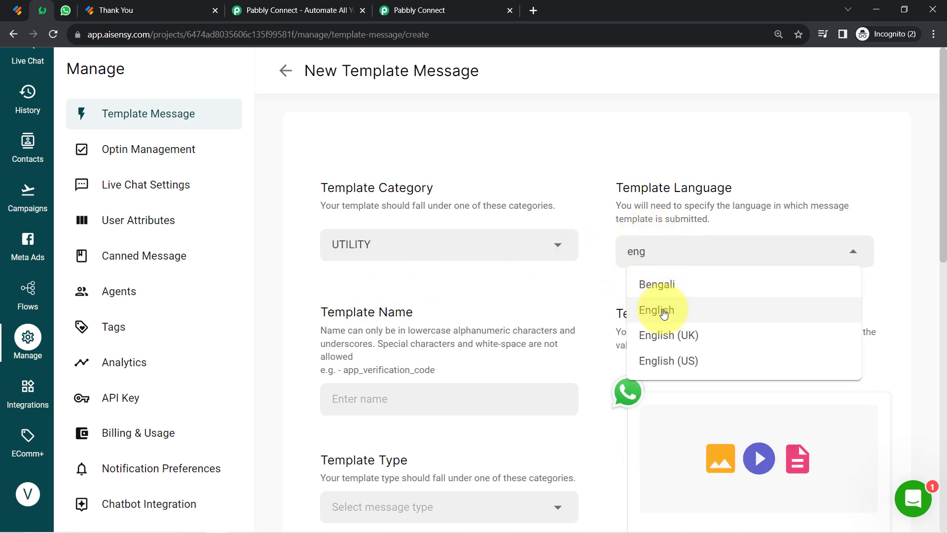
pyautogui.click(663, 312)
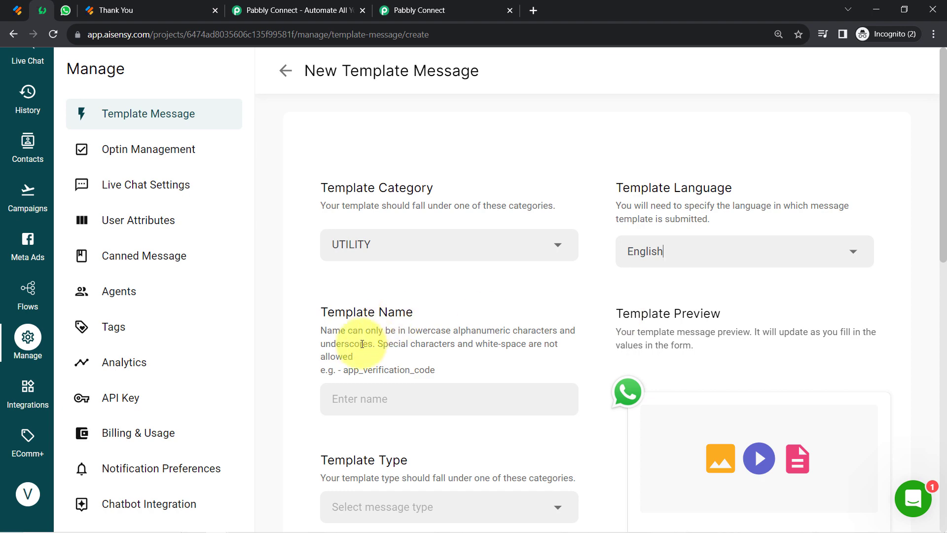
# Name the template dgvfgb and set its template type to TEXT.
pyautogui.scroll(-2, 370, 311)
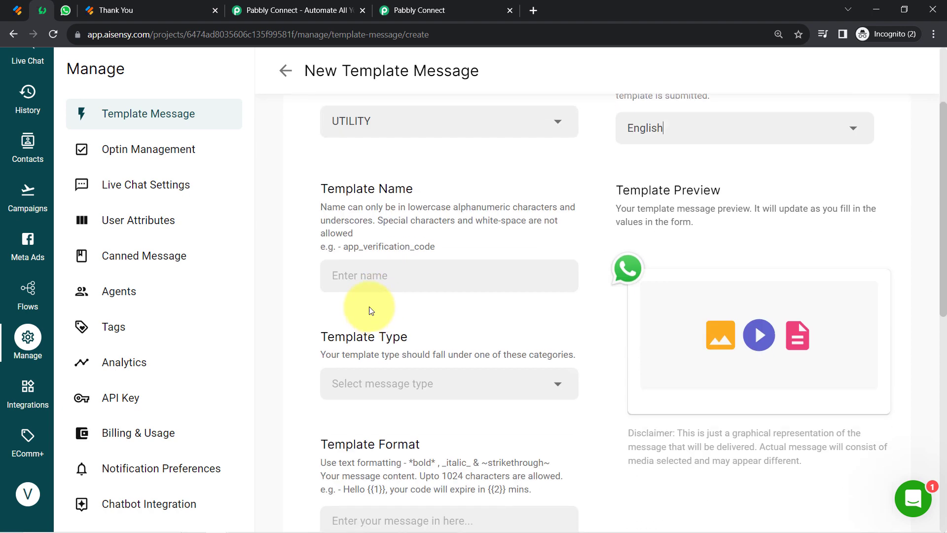
pyautogui.click(364, 277)
pyautogui.write('dgvfgb')
pyautogui.scroll(-1, 364, 277)
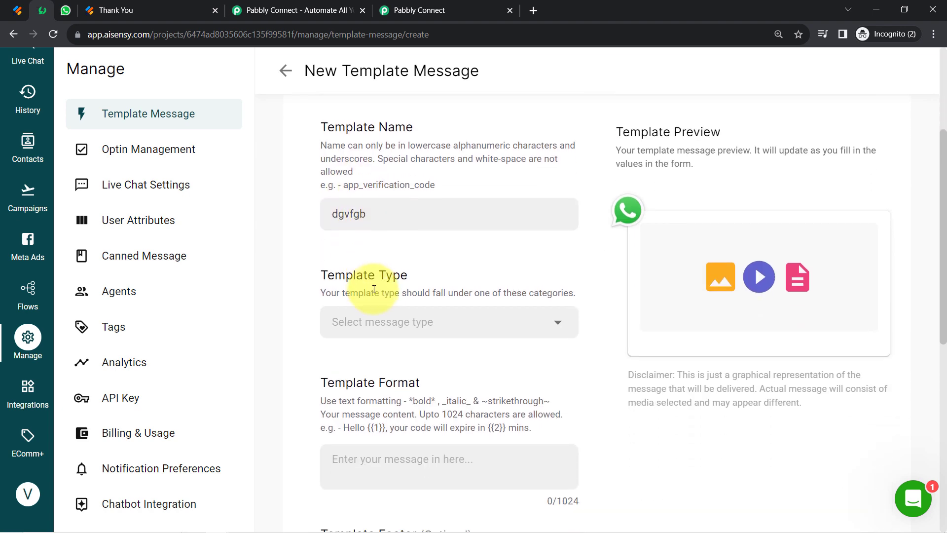
pyautogui.scroll(-2, 362, 278)
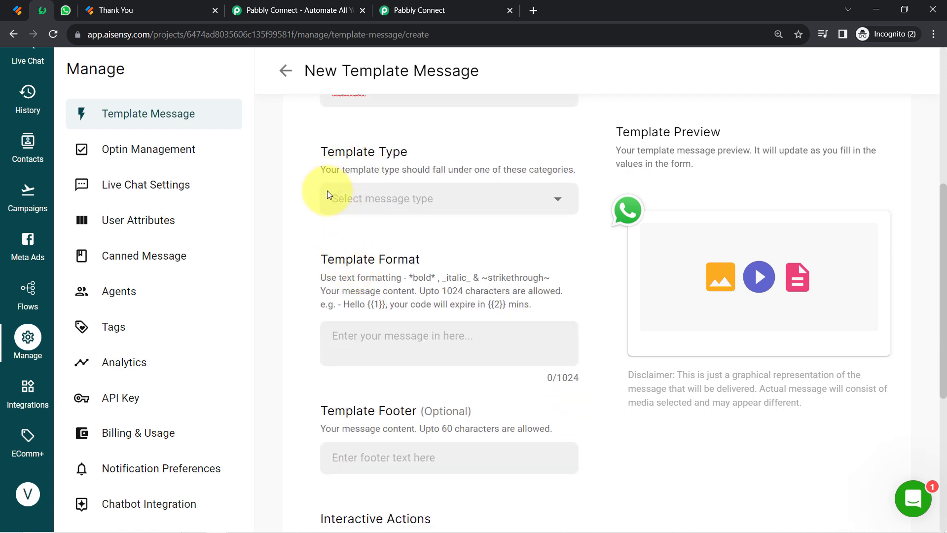
pyautogui.click(340, 199)
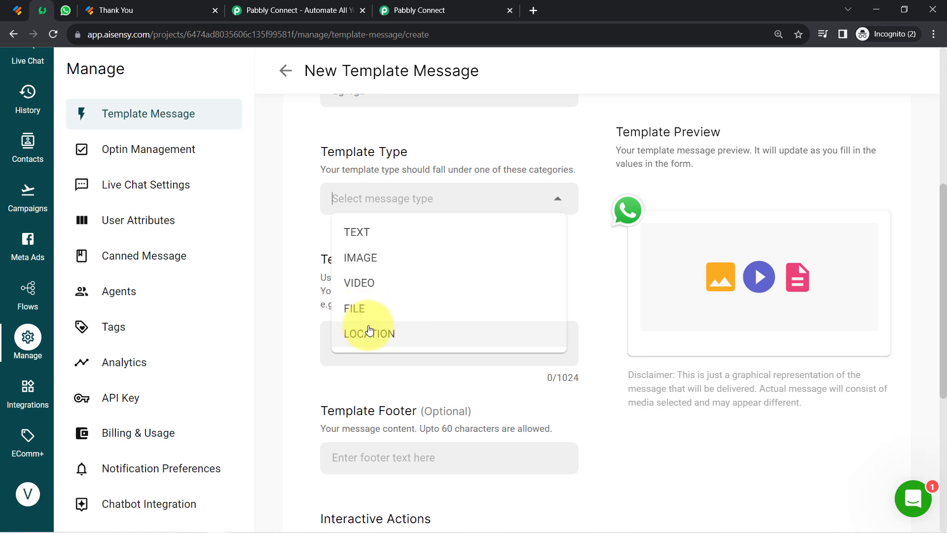
pyautogui.click(356, 234)
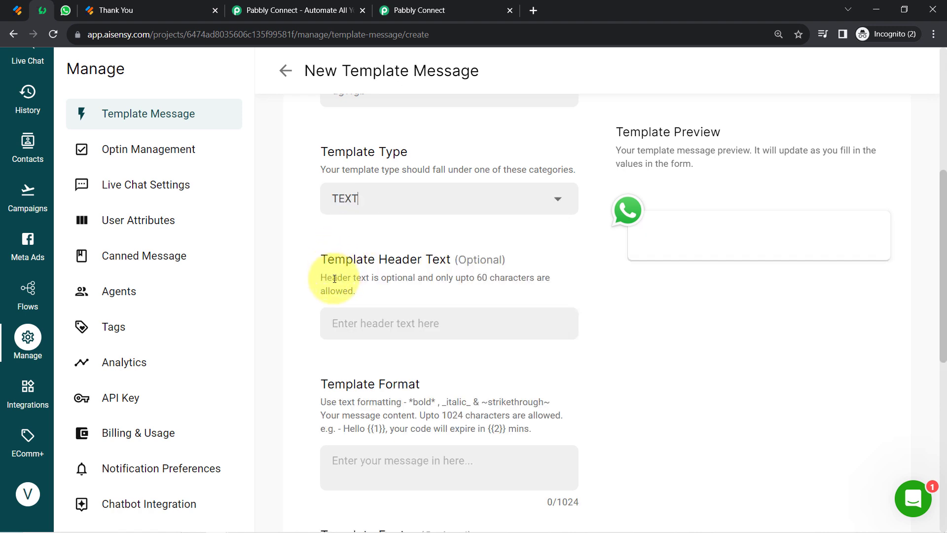
# Review the optional Template Header Text field and the formatting guidance for Template Format.
pyautogui.moveTo(369, 269); pyautogui.dragTo(416, 267)
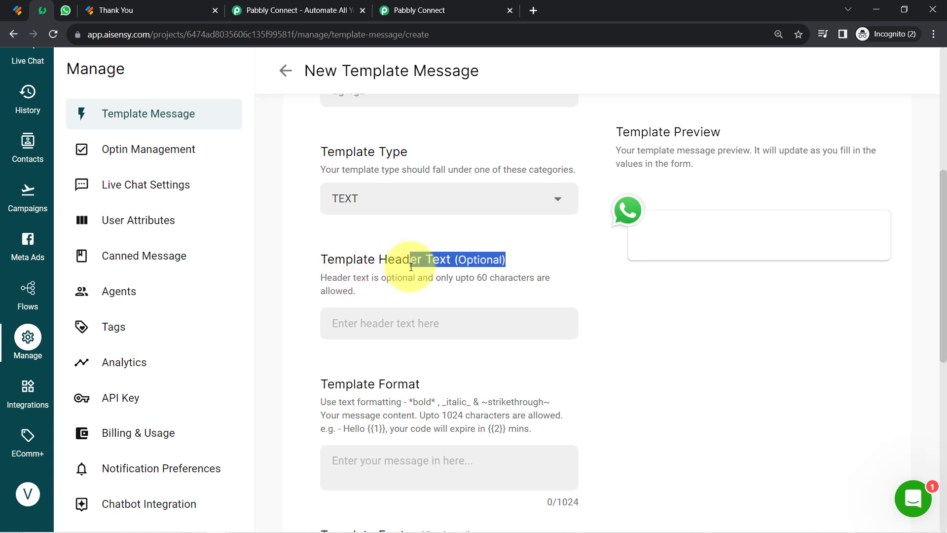
pyautogui.doubleClick(383, 260)
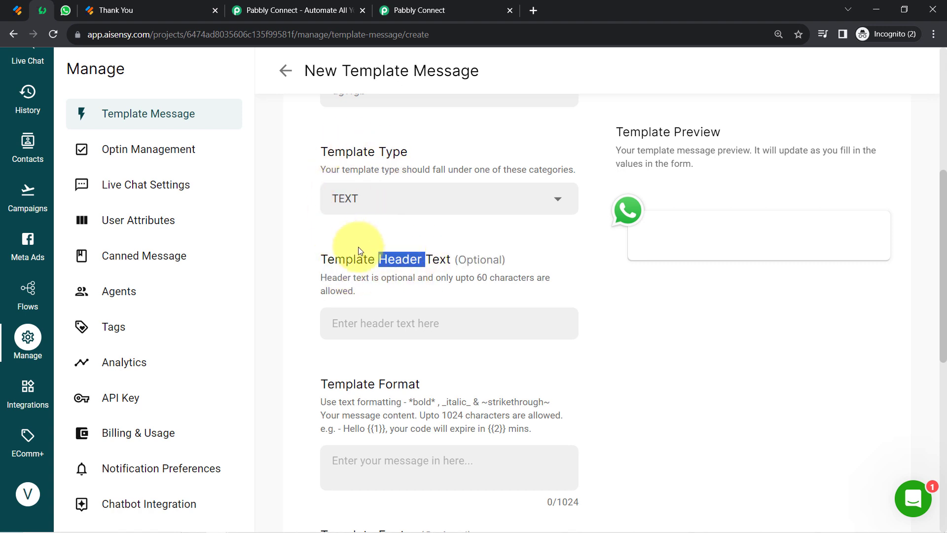
pyautogui.scroll(-2, 359, 250)
pyautogui.click(339, 201)
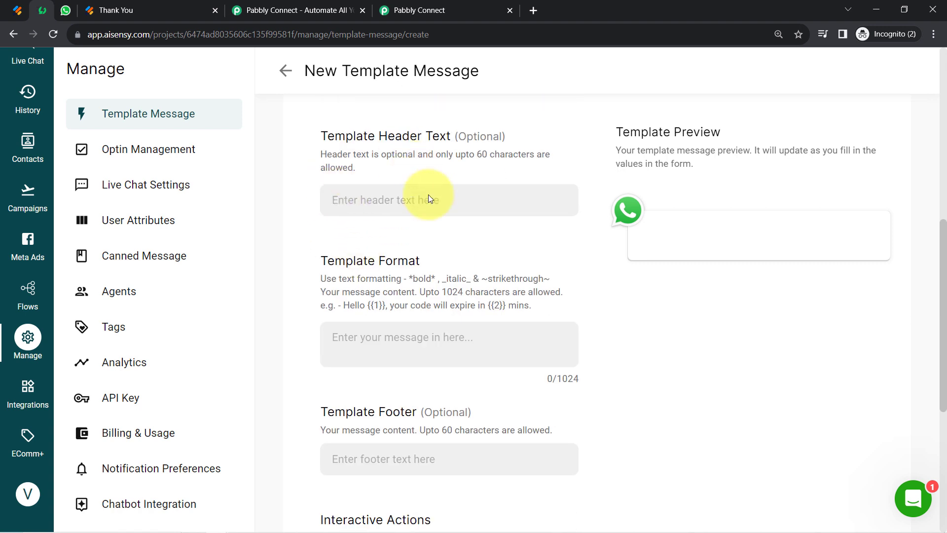
pyautogui.scroll(-2, 375, 221)
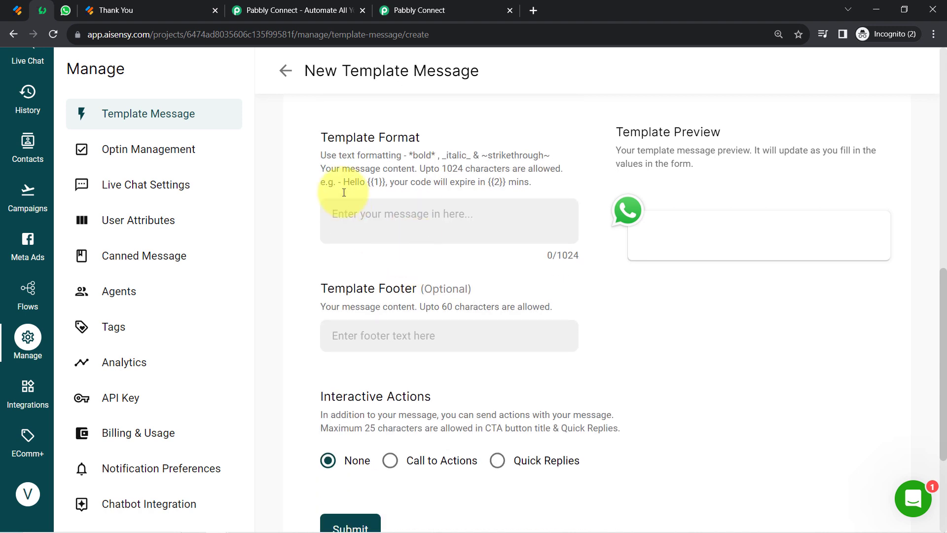
pyautogui.moveTo(321, 138); pyautogui.dragTo(482, 191)
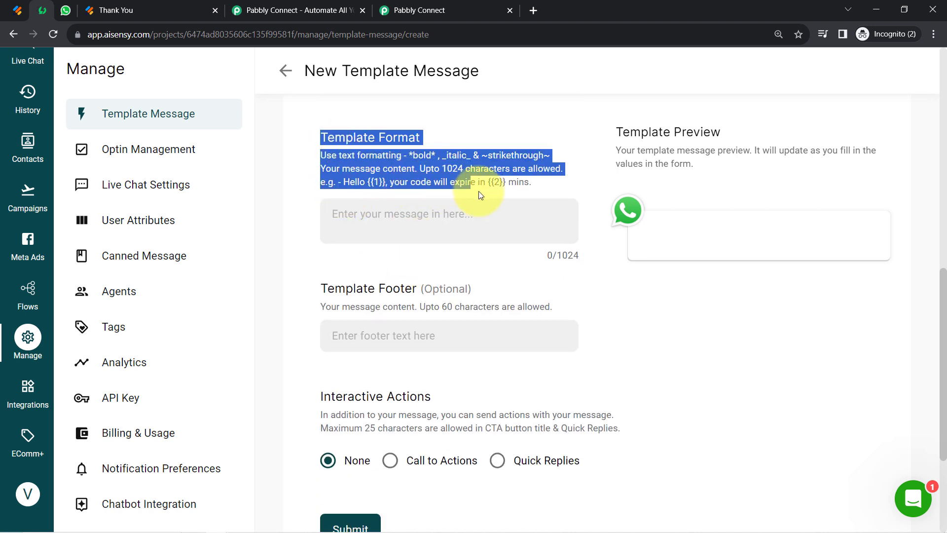
pyautogui.click(449, 169)
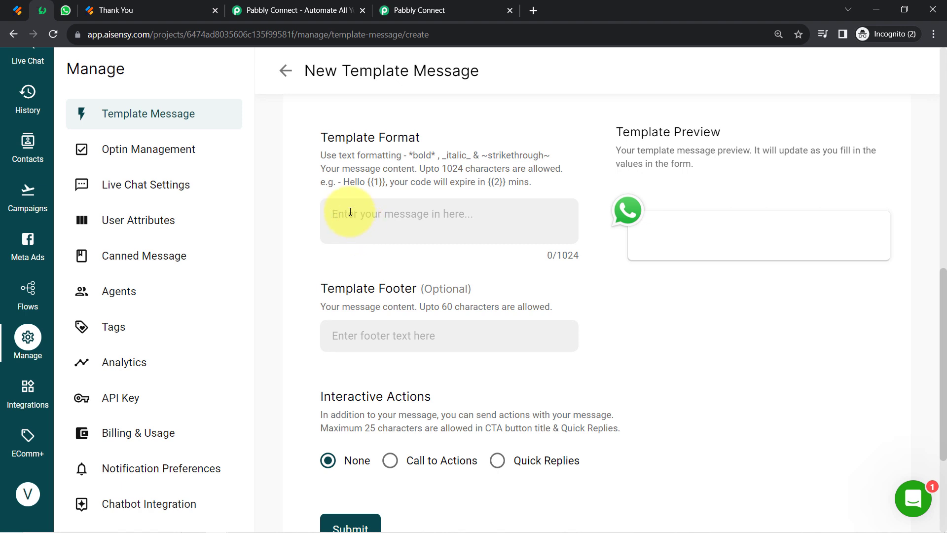
# Try the placeholder lines fgbfgb, \ and fgbfgb as the message content to test the template preview, and clear them.
pyautogui.click(387, 214)
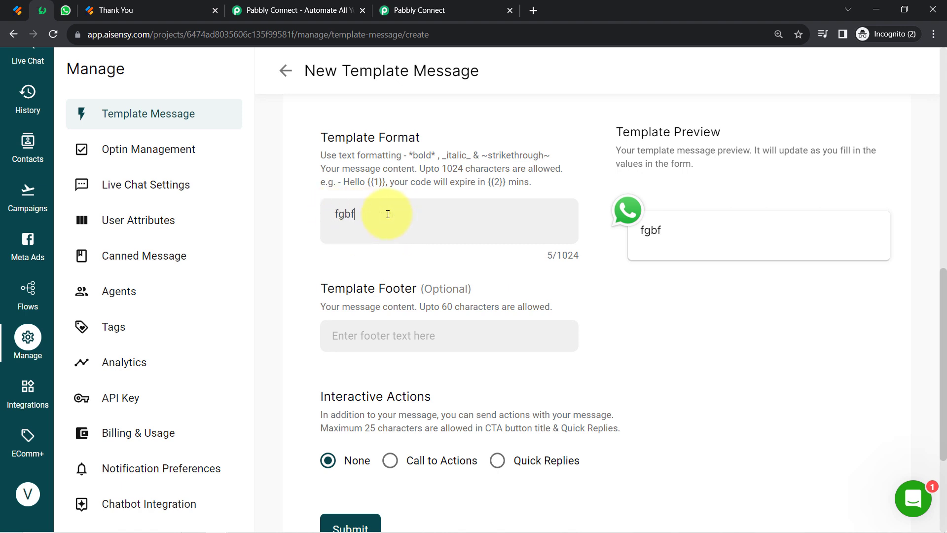
pyautogui.write('fgbfgb')
pyautogui.press('Return')
pyautogui.write('\\')
pyautogui.press('Return')
pyautogui.write('fgbfgb')
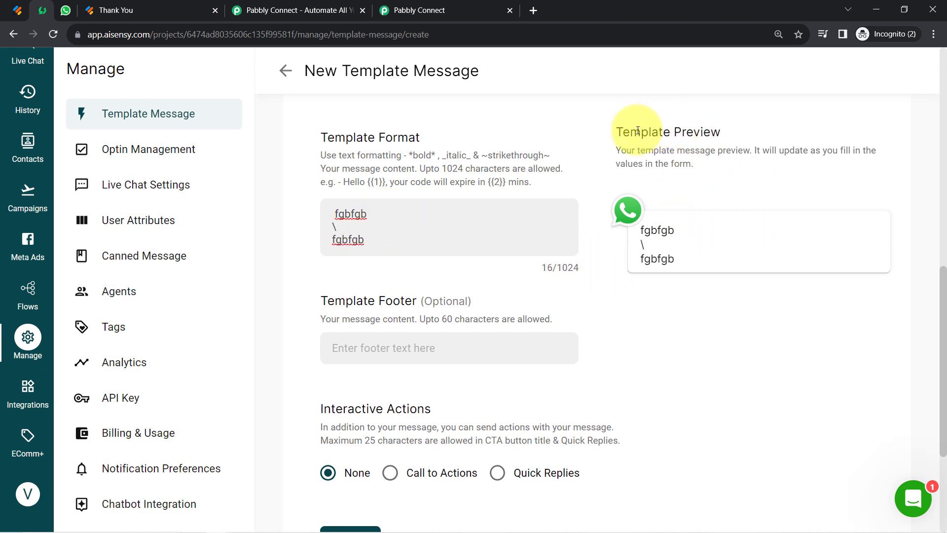
pyautogui.moveTo(644, 133); pyautogui.dragTo(698, 128)
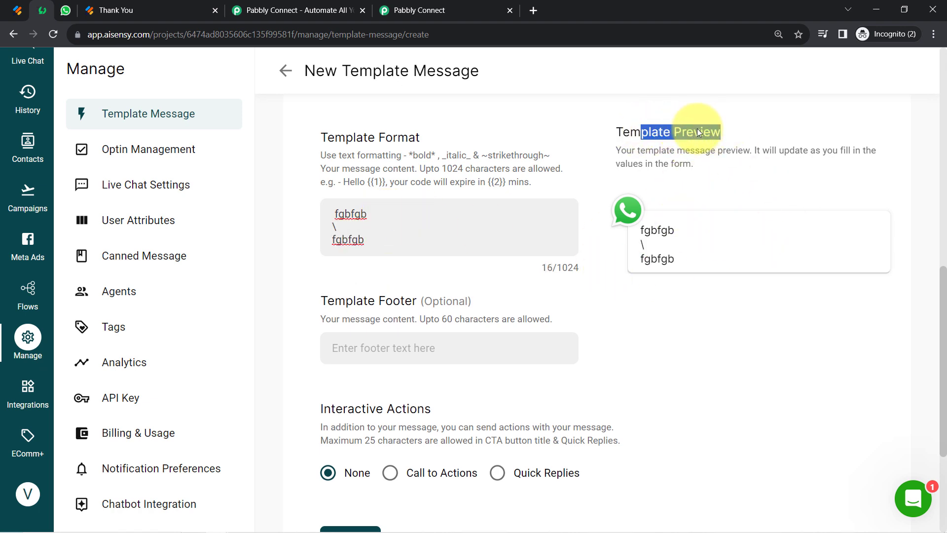
pyautogui.click(372, 244)
pyautogui.hotkey('ctrl', 'a')
pyautogui.press('BackSpace')
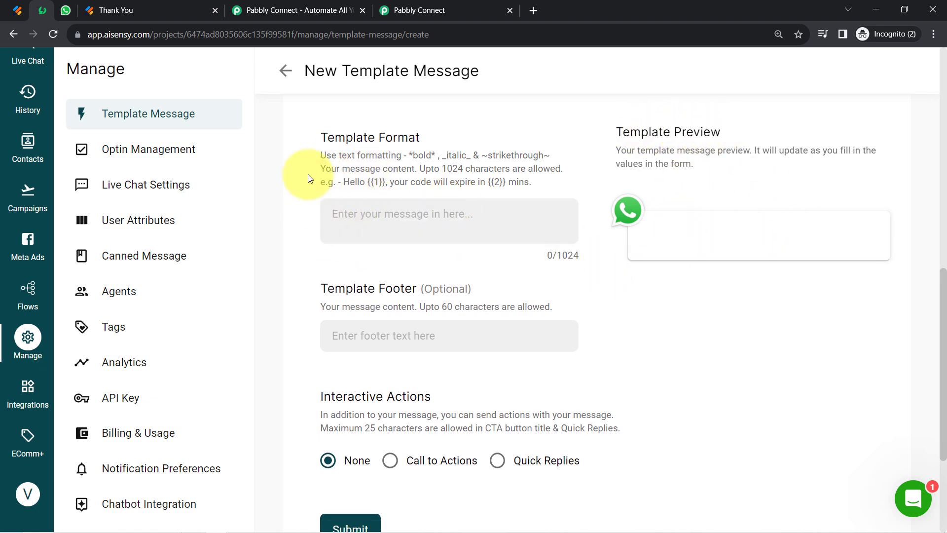
# Write the message content as "Hello {{1}}," using a numbered parameter, followed by blank lines.
pyautogui.moveTo(330, 137); pyautogui.dragTo(411, 181)
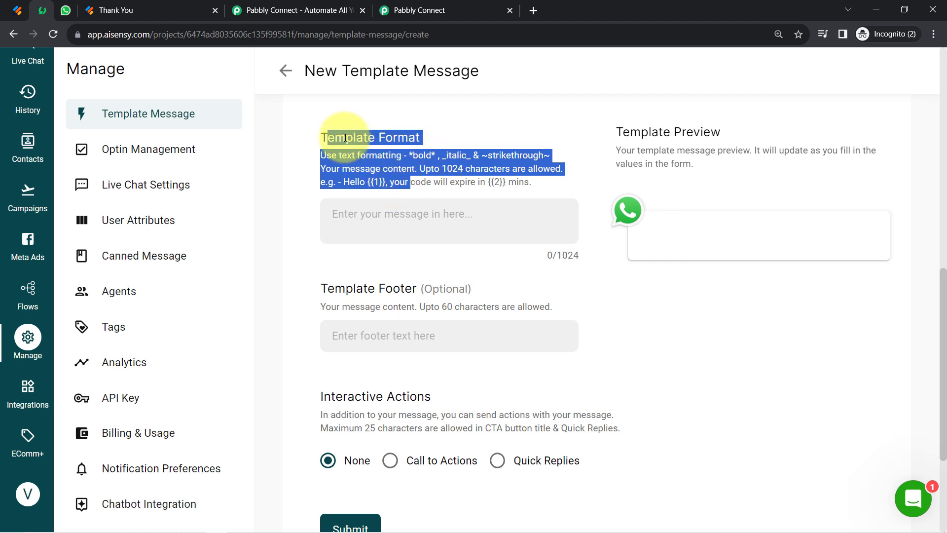
pyautogui.click(419, 170)
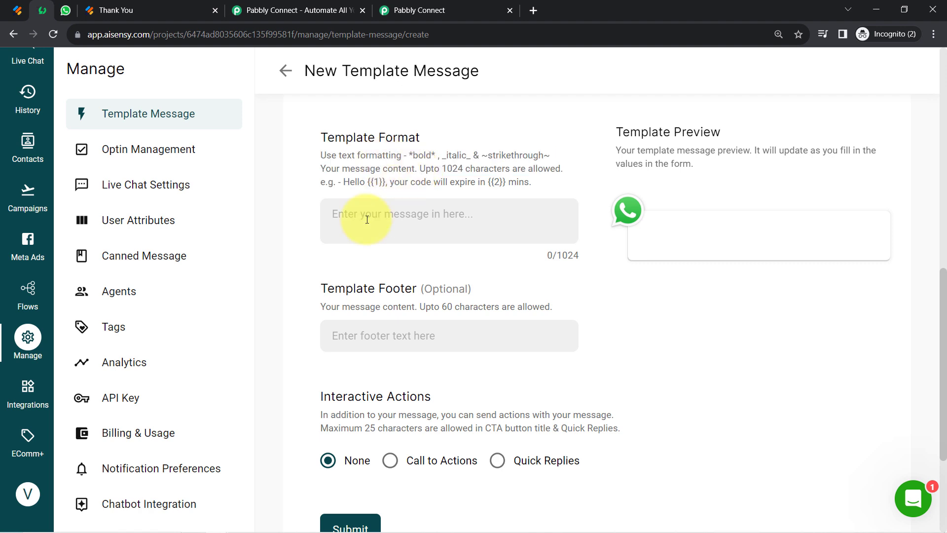
pyautogui.write('Hello {{')
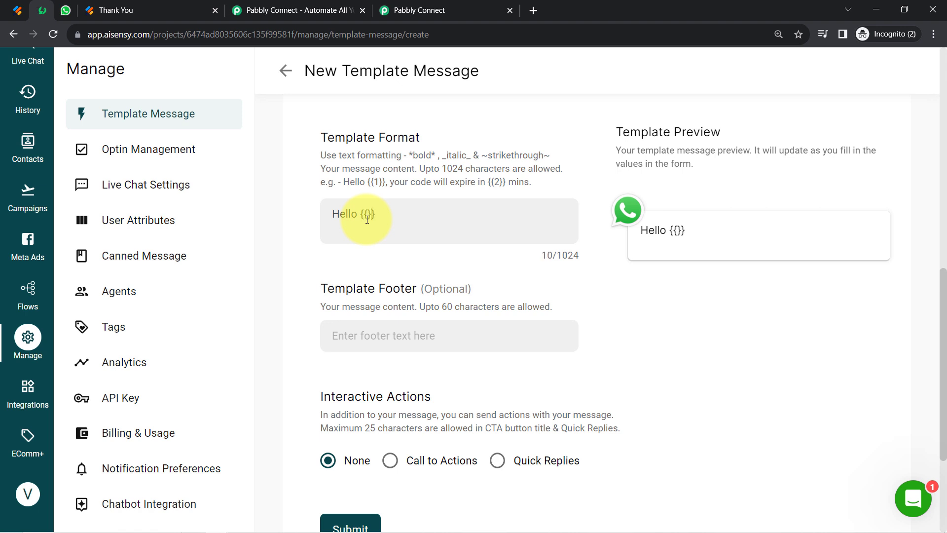
pyautogui.write('1}')
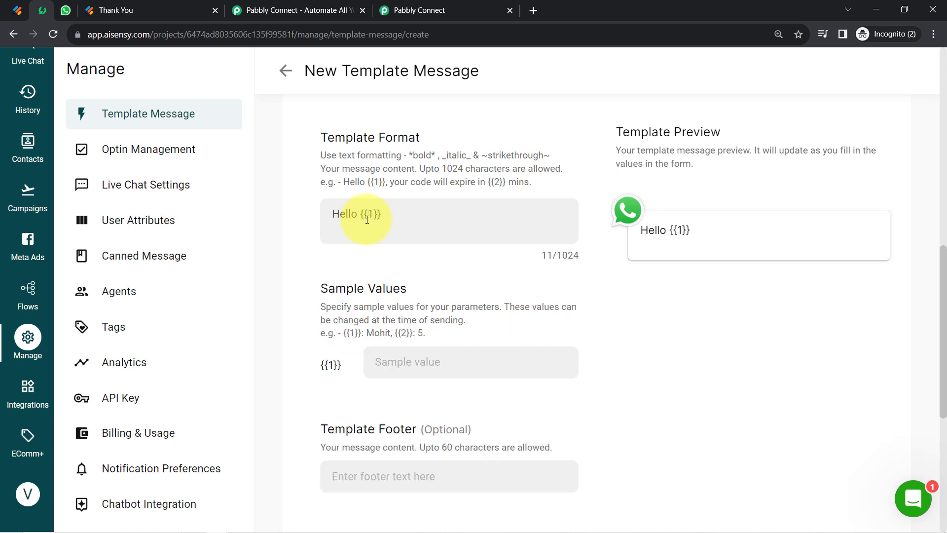
pyautogui.write(',')
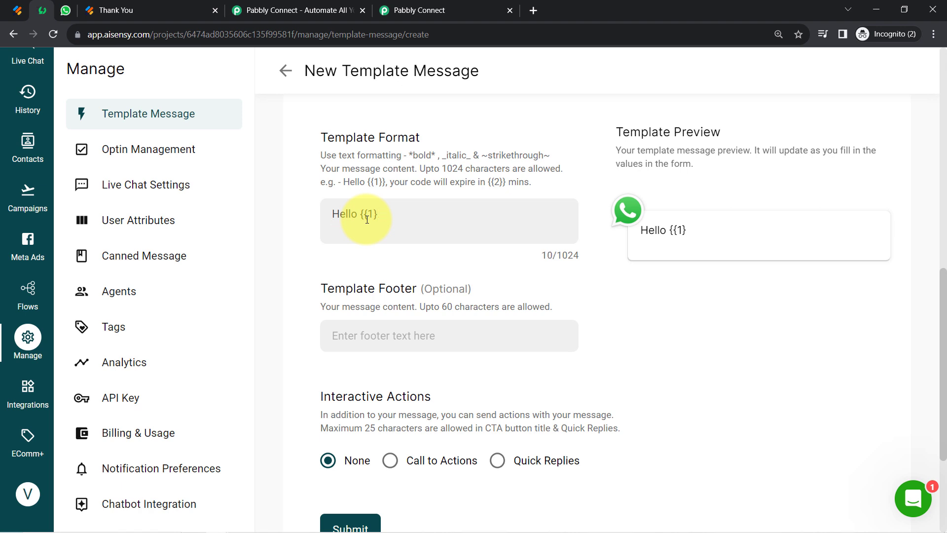
pyautogui.write('}')
pyautogui.press('Return')
pyautogui.press('Return')
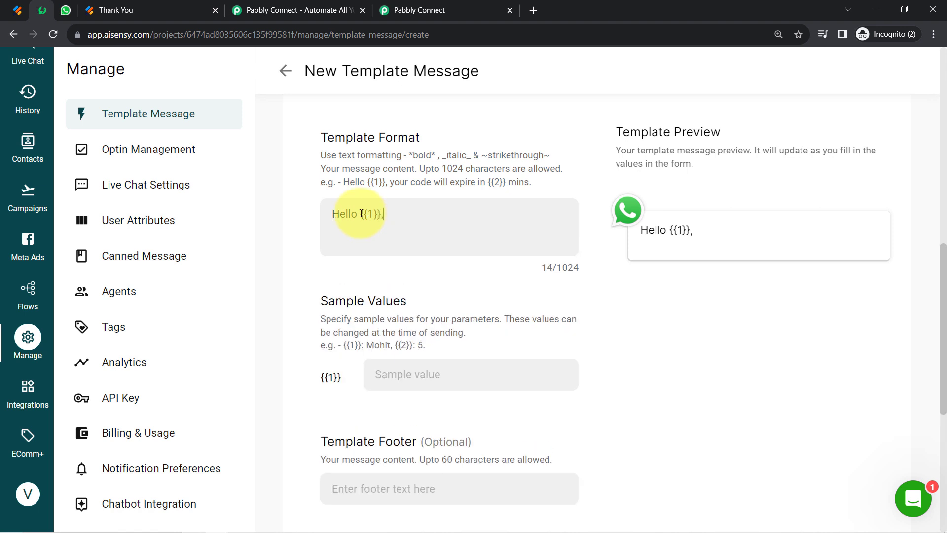
pyautogui.moveTo(359, 213); pyautogui.dragTo(385, 213)
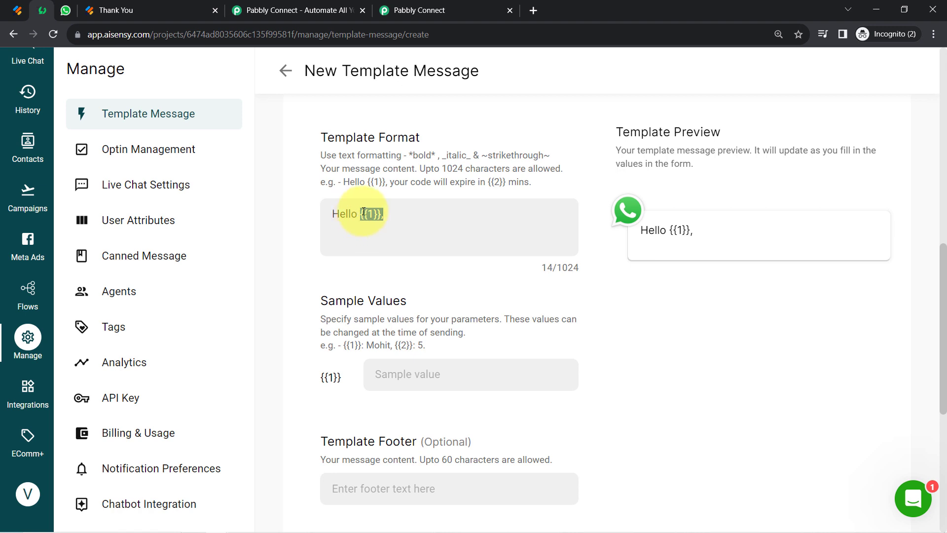
pyautogui.click(389, 219)
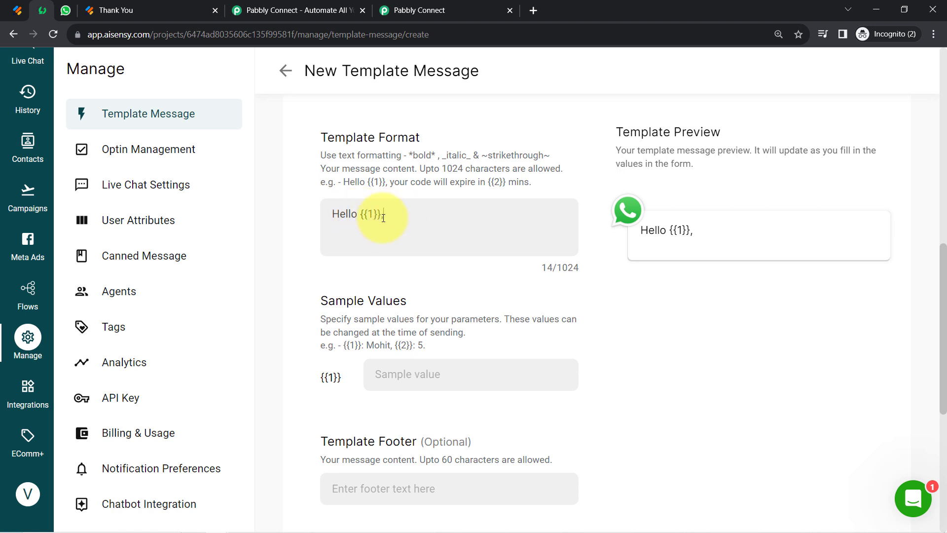
pyautogui.press('Return')
pyautogui.press('Return')
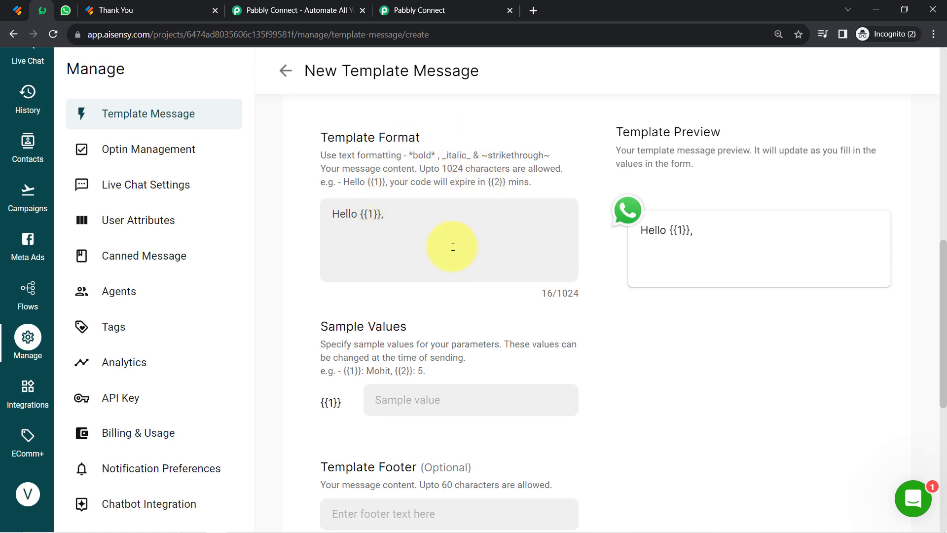
# Examine the numbered parameter examples, the Sample Values guidance for {{1}} and the optional Template Footer.
pyautogui.moveTo(502, 182); pyautogui.dragTo(485, 182)
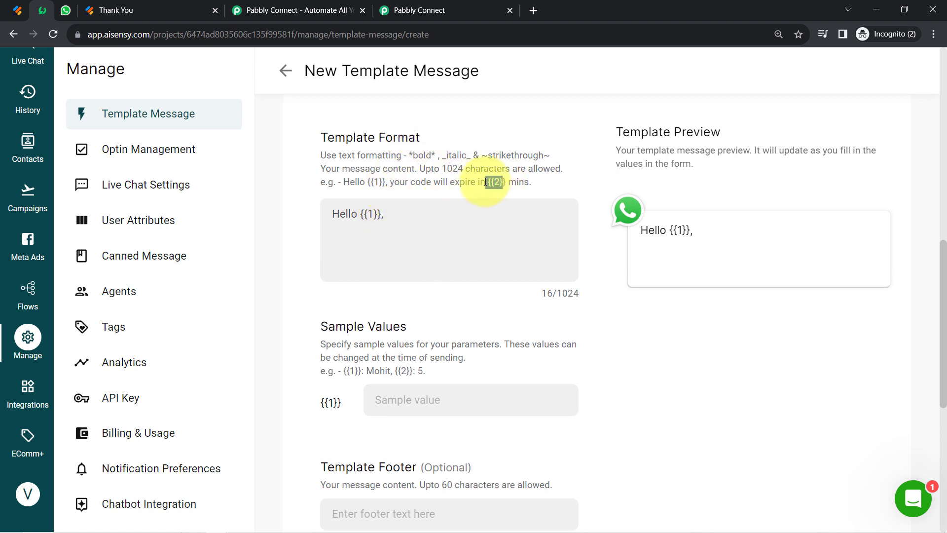
pyautogui.moveTo(379, 182); pyautogui.dragTo(359, 183)
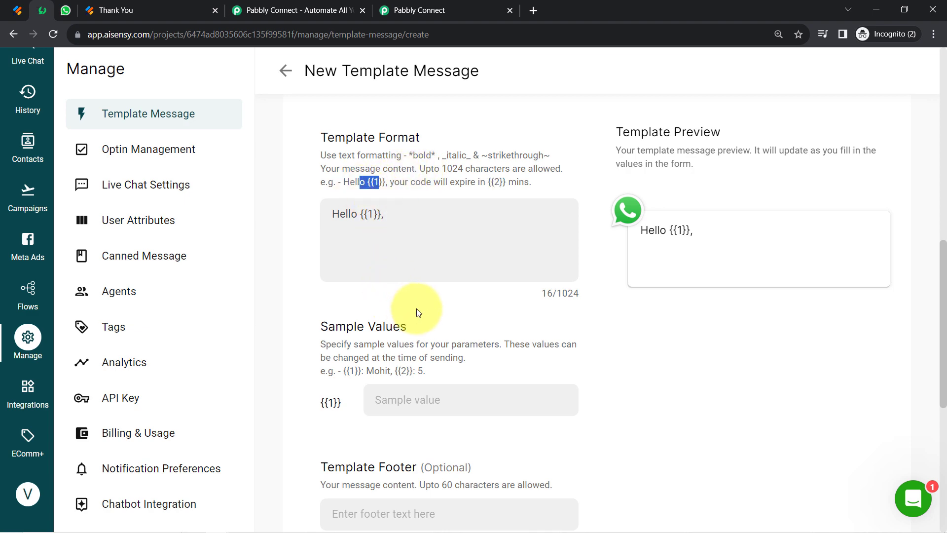
pyautogui.scroll(-5, 418, 309)
pyautogui.scroll(5, 472, 291)
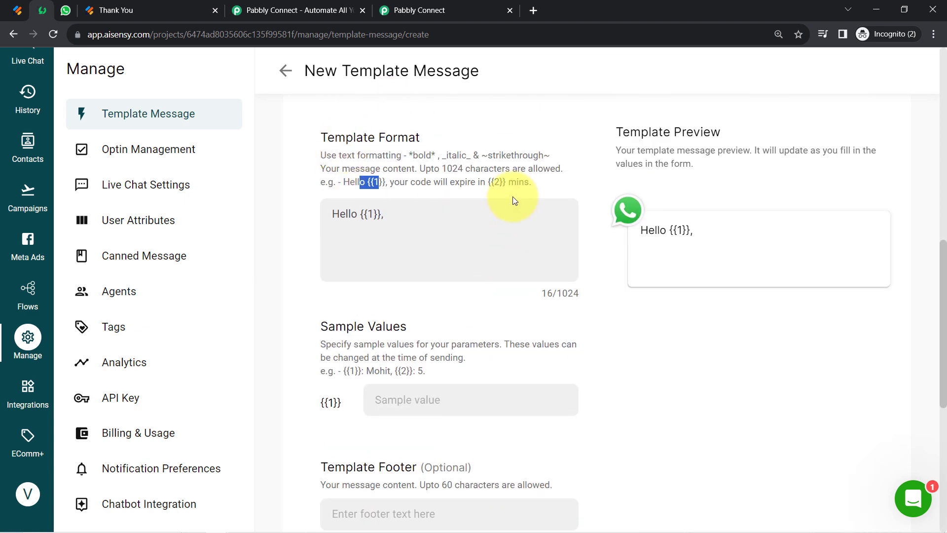
pyautogui.scroll(-3, 513, 196)
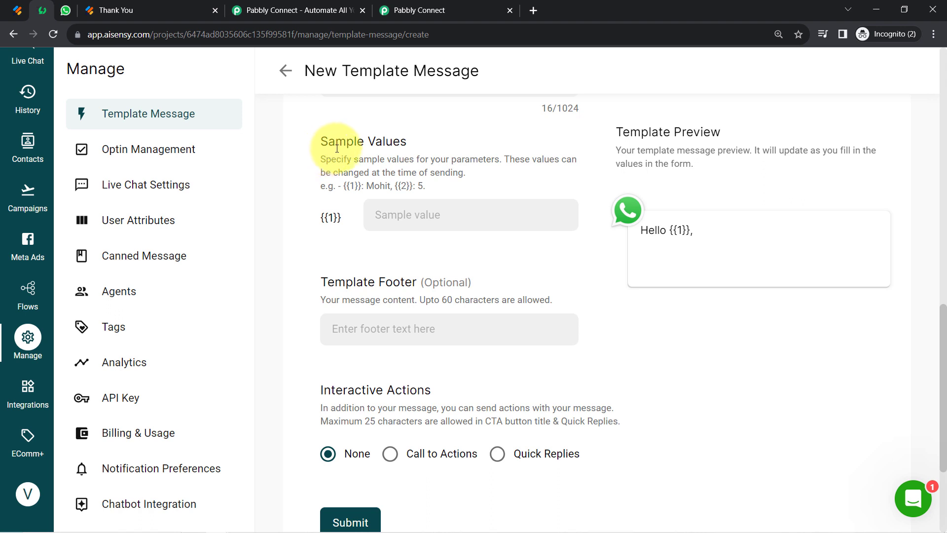
pyautogui.moveTo(336, 143); pyautogui.dragTo(403, 148)
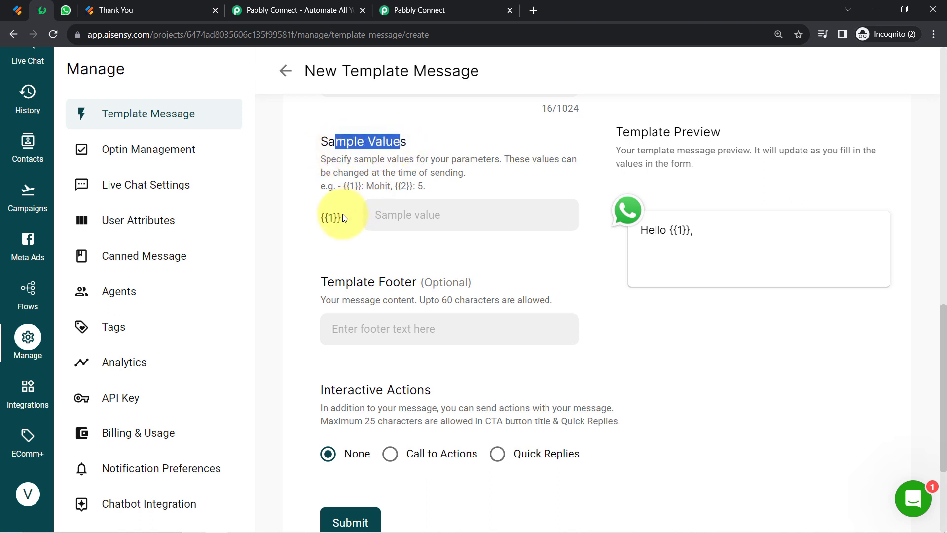
pyautogui.moveTo(316, 217); pyautogui.dragTo(342, 214)
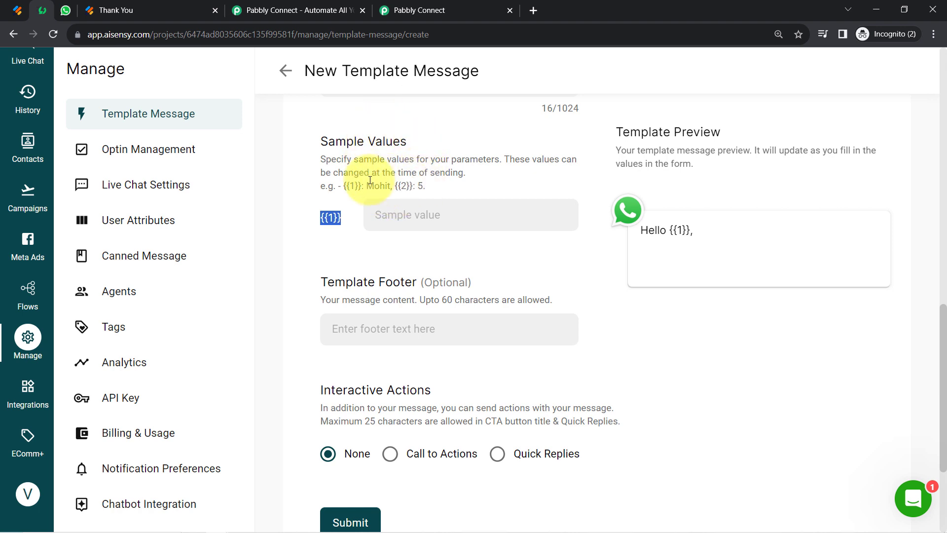
pyautogui.tripleClick(389, 158)
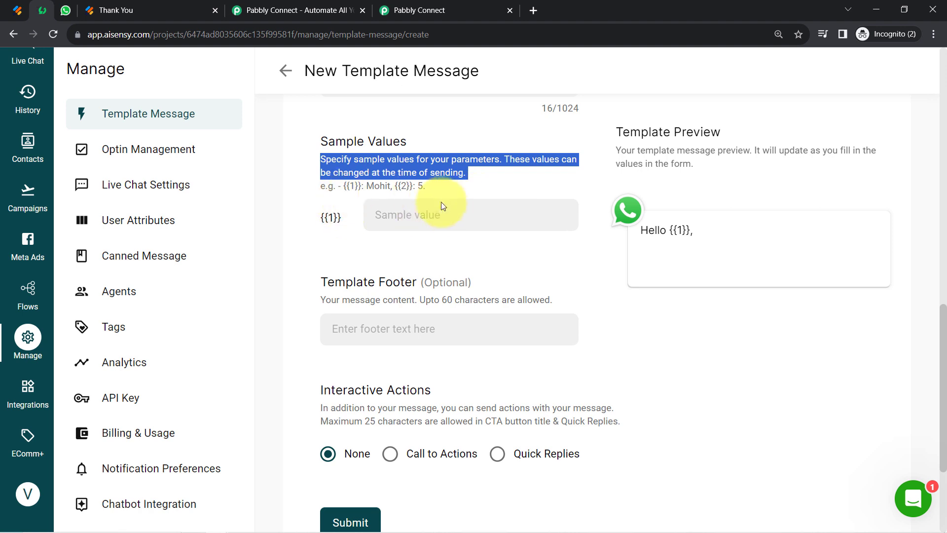
pyautogui.scroll(-1, 434, 311)
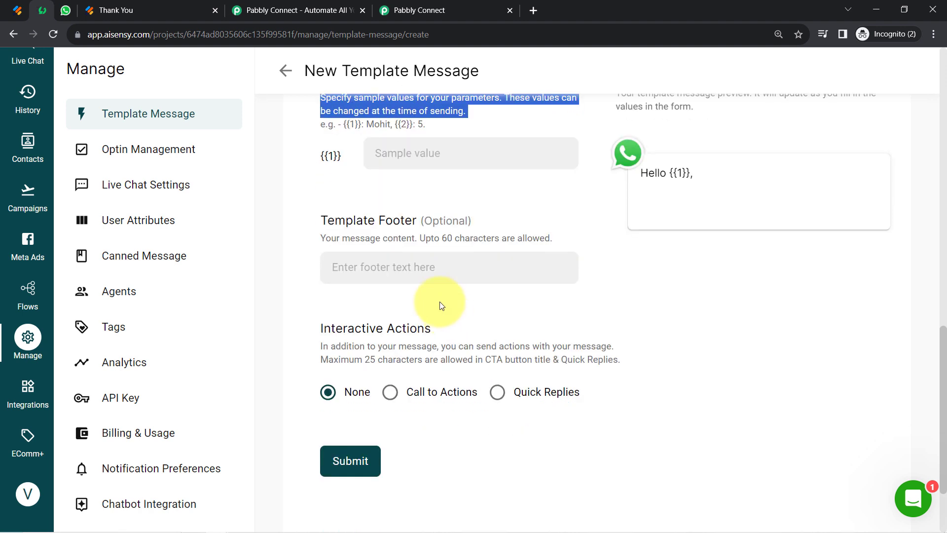
pyautogui.moveTo(423, 221); pyautogui.dragTo(465, 221)
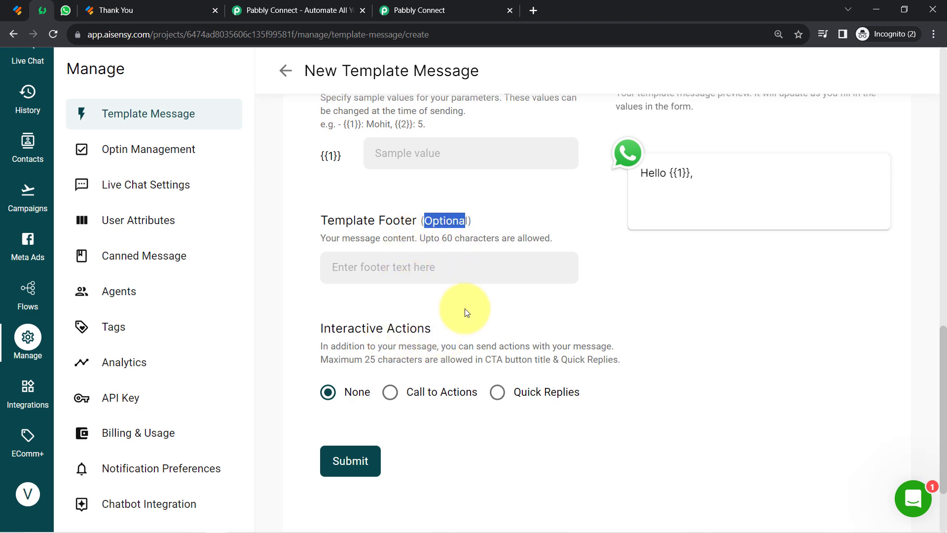
# Leave the new template form and discard the unfinished template without saving a draft.
pyautogui.scroll(6, 514, 302)
pyautogui.scroll(3, 519, 300)
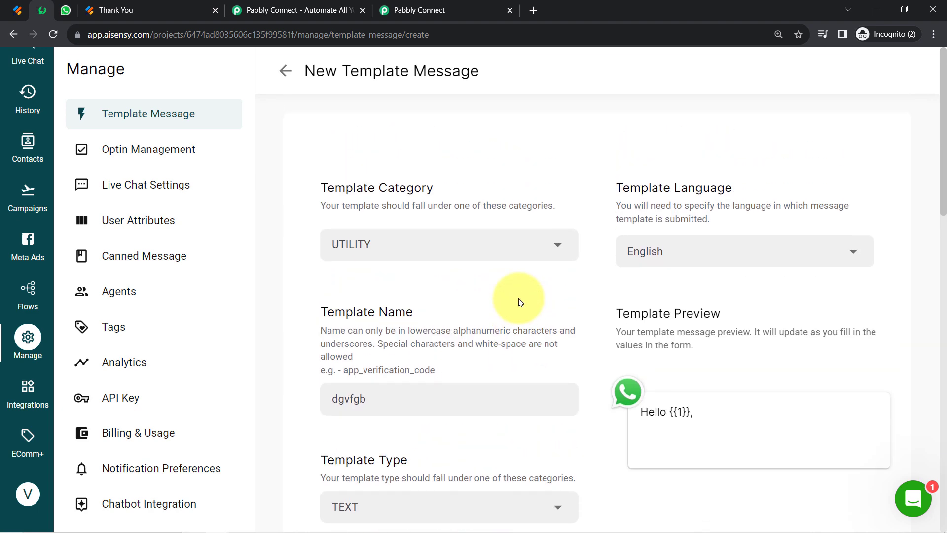
pyautogui.scroll(-10, 554, 342)
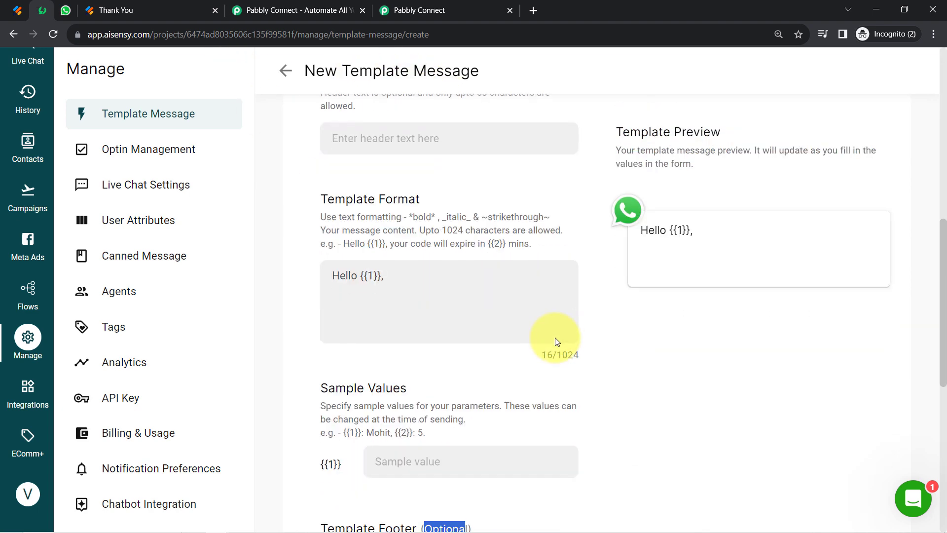
pyautogui.scroll(13, 437, 301)
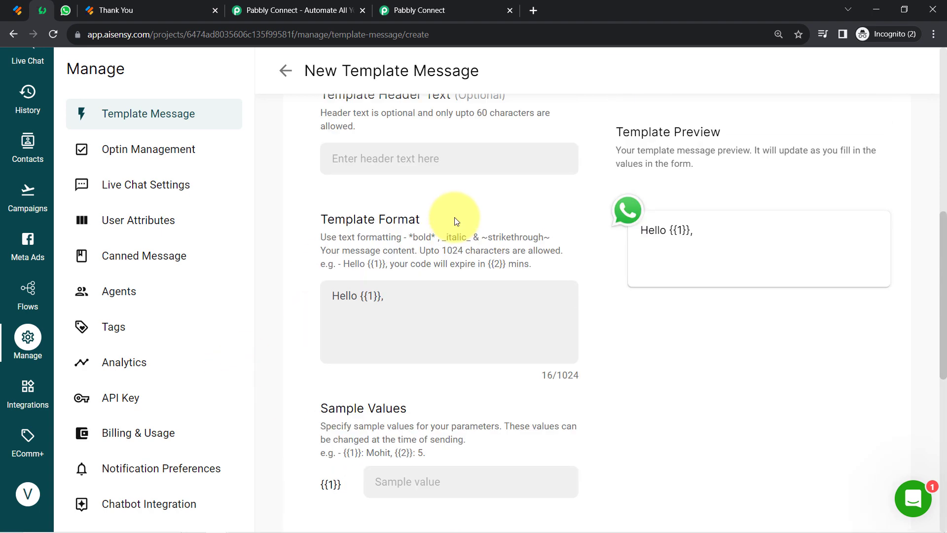
pyautogui.click(284, 71)
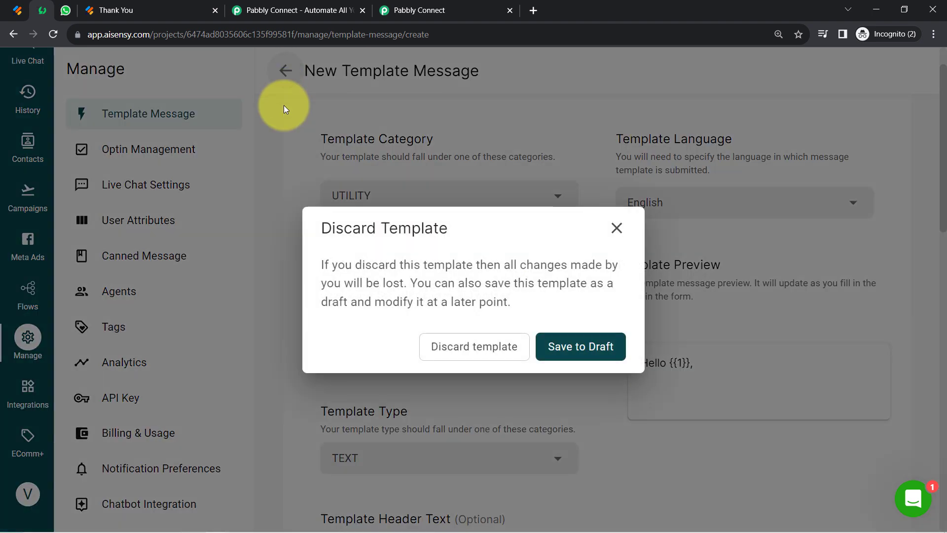
pyautogui.click(490, 358)
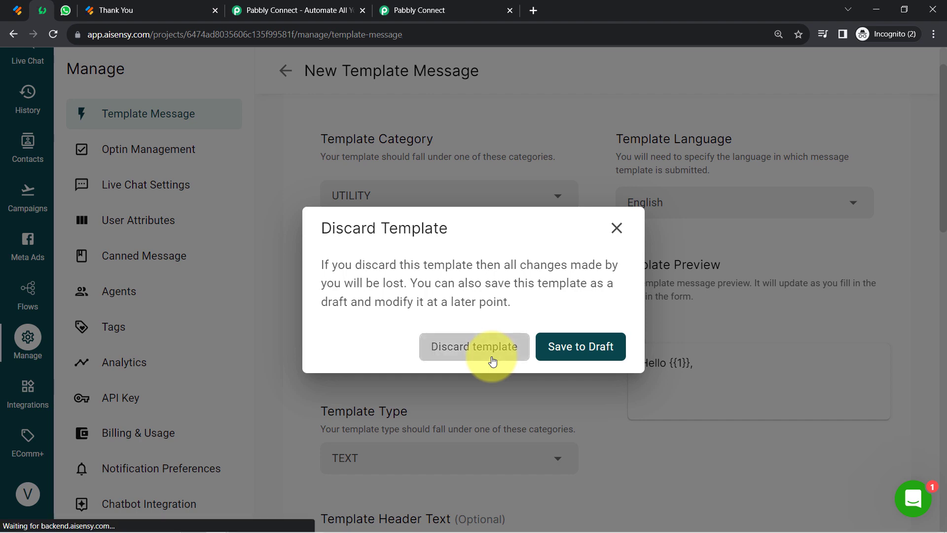
# Show the list of all template messages to check their approval statuses.
pyautogui.scroll(-7, 518, 285)
pyautogui.scroll(1, 513, 222)
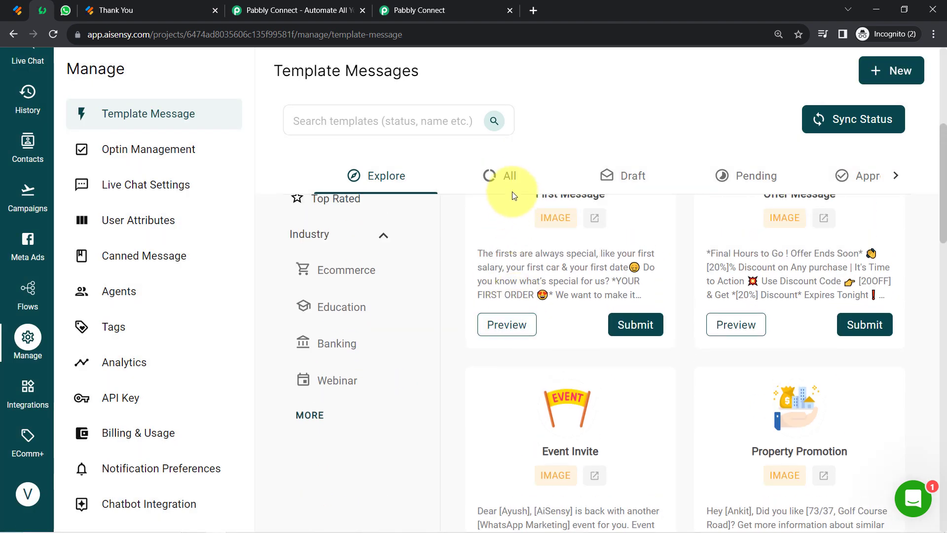
pyautogui.click(488, 175)
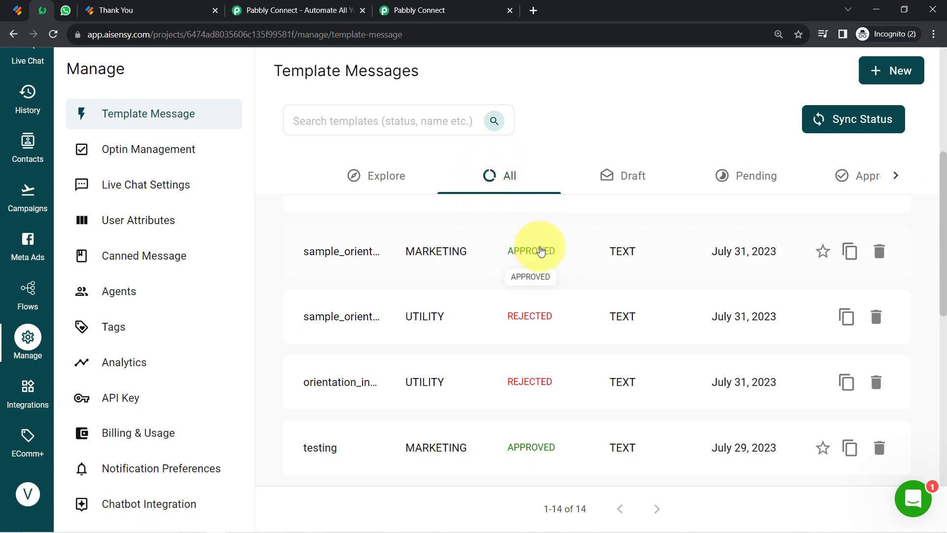
# Review the names, categories and approval statuses across the full list of template messages.
pyautogui.scroll(-11, 528, 346)
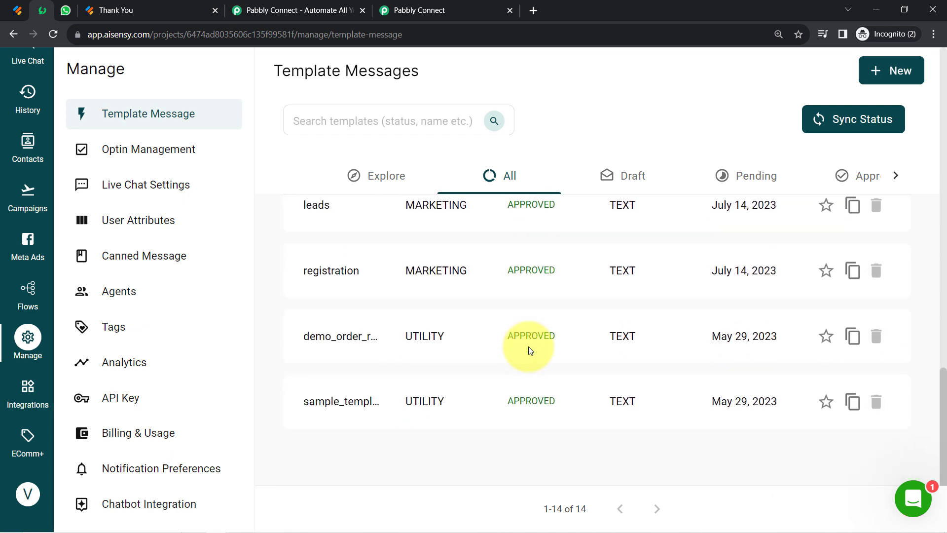
pyautogui.scroll(15, 529, 348)
pyautogui.scroll(2, 530, 351)
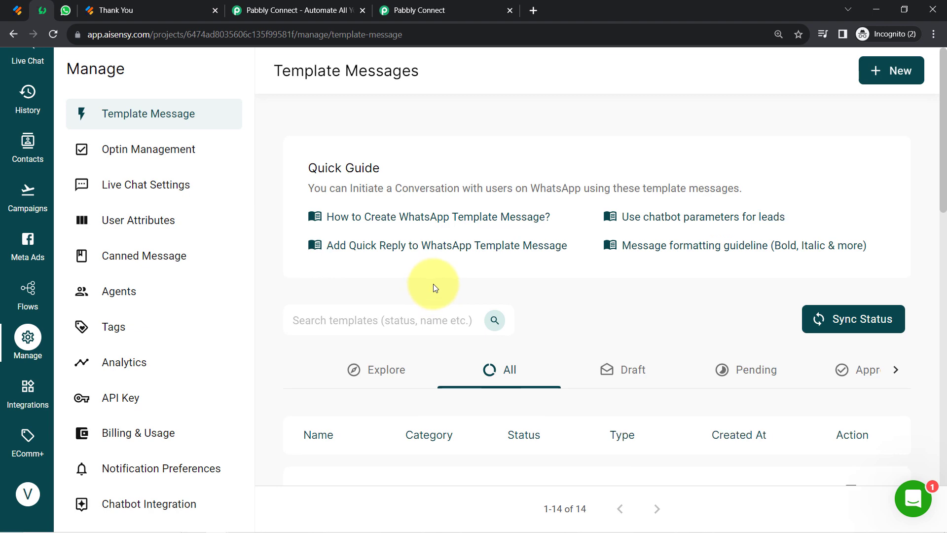
pyautogui.scroll(-1, 521, 234)
pyautogui.scroll(-2, 528, 216)
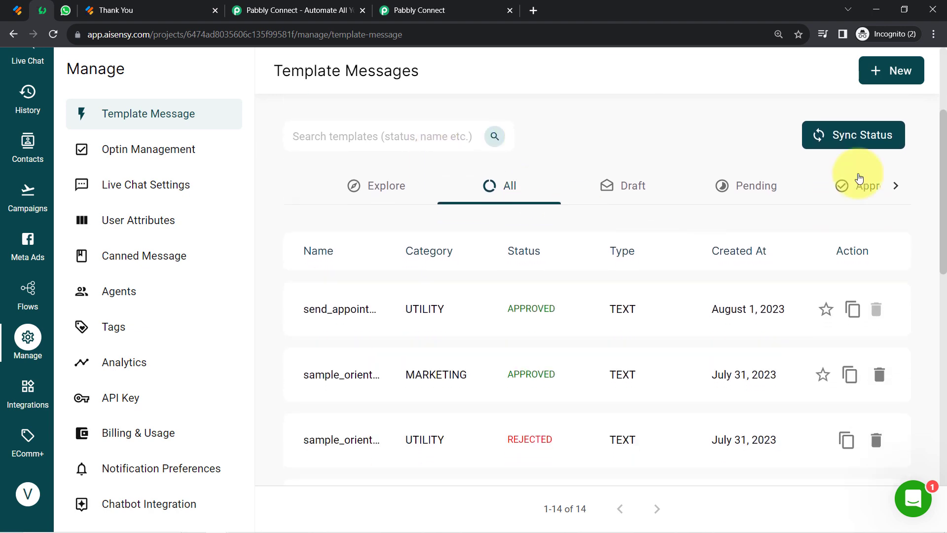
pyautogui.moveTo(943, 140); pyautogui.dragTo(942, 292)
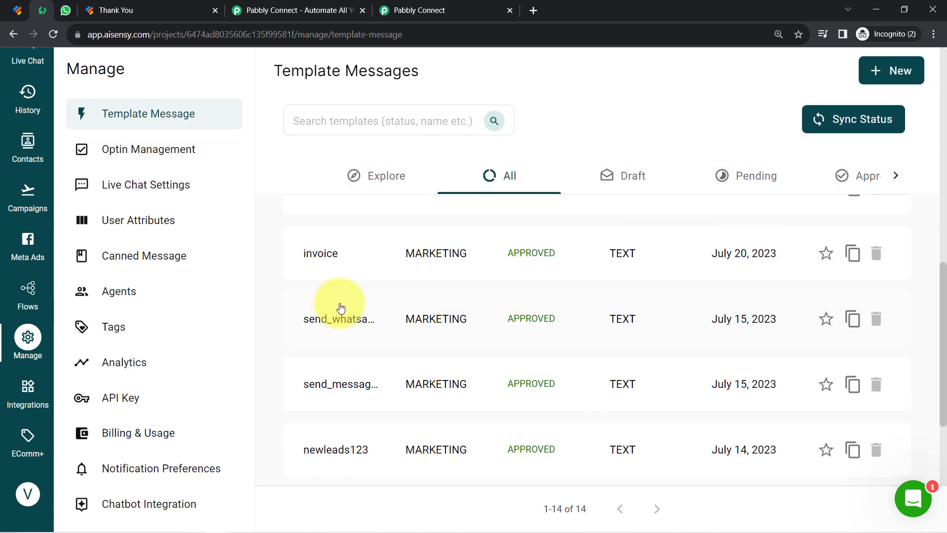
# Open the send_message_to_form_submitter template and examine its message text and numbered parameters {{1}} to {{4}}.
pyautogui.click(339, 387)
pyautogui.moveTo(369, 96); pyautogui.dragTo(456, 102)
pyautogui.moveTo(424, 149); pyautogui.dragTo(457, 463)
pyautogui.click(461, 230)
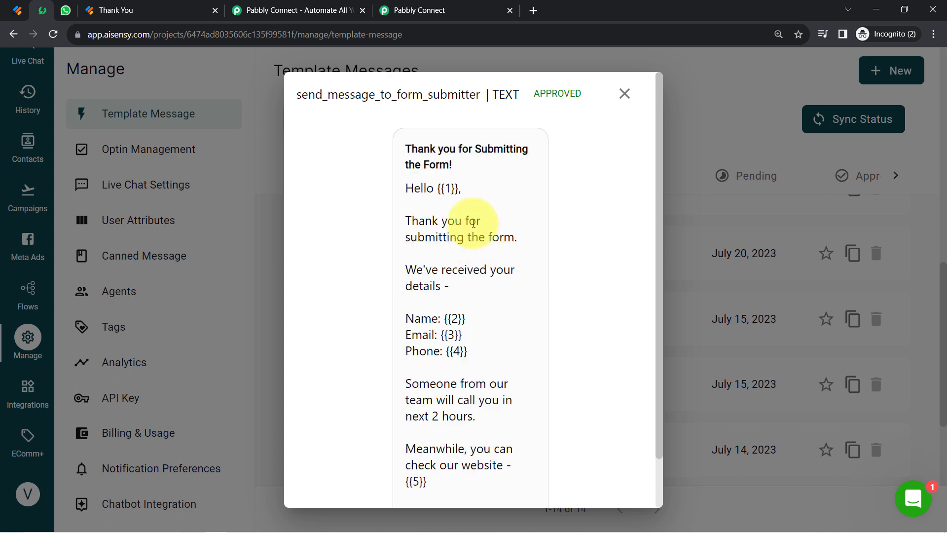
pyautogui.doubleClick(448, 188)
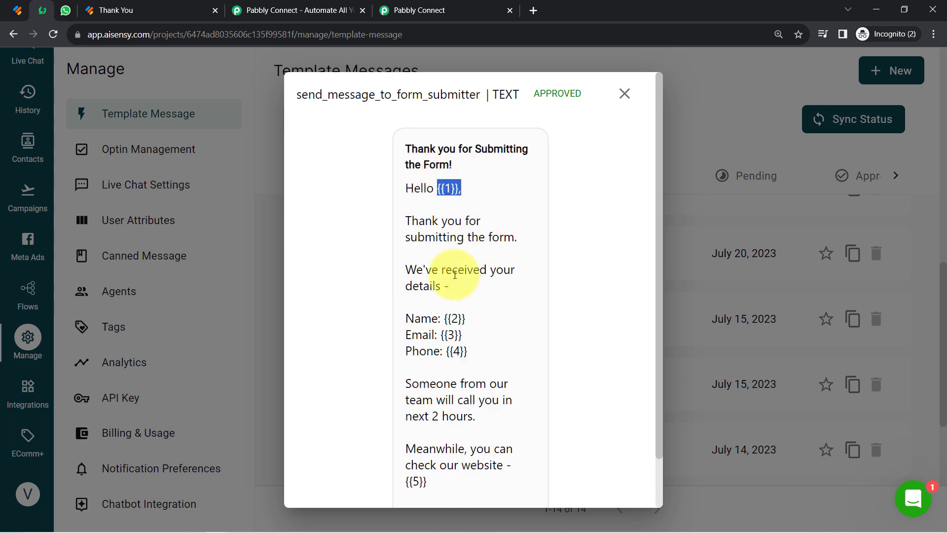
pyautogui.doubleClick(454, 318)
pyautogui.moveTo(434, 334); pyautogui.dragTo(487, 354)
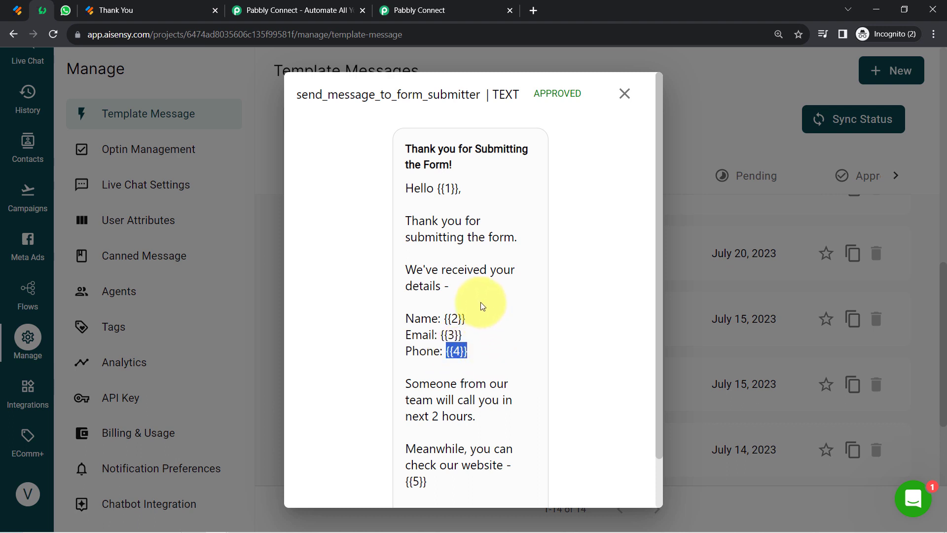
pyautogui.click(480, 95)
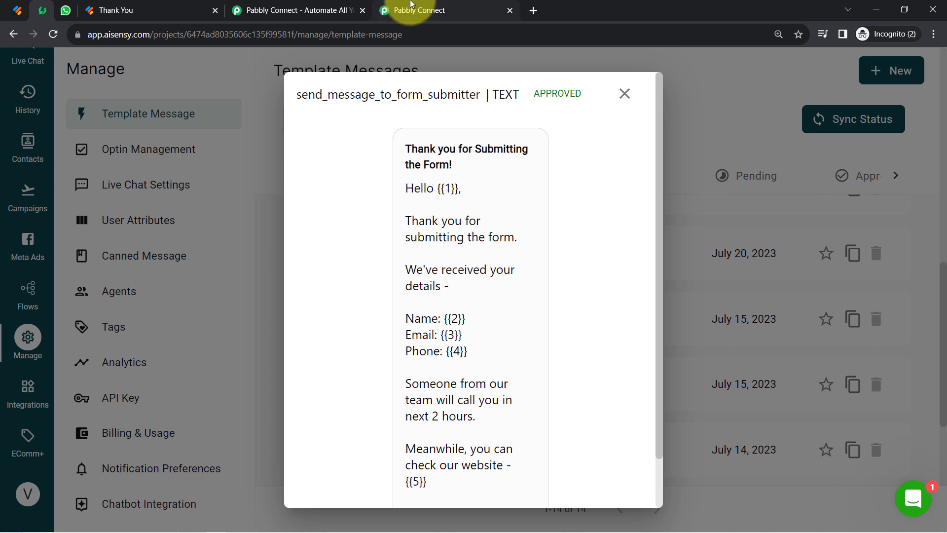
# Switch to the Pabbly Connect workflow and examine the Template Parameter field's guidance on comma-separated values.
pyautogui.click(411, 6)
pyautogui.click(237, 161)
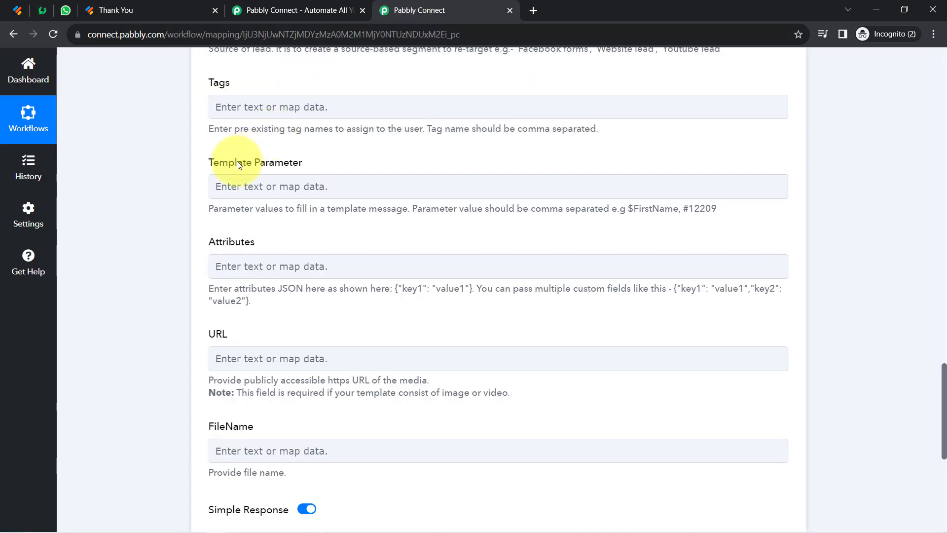
pyautogui.moveTo(219, 162); pyautogui.dragTo(316, 167)
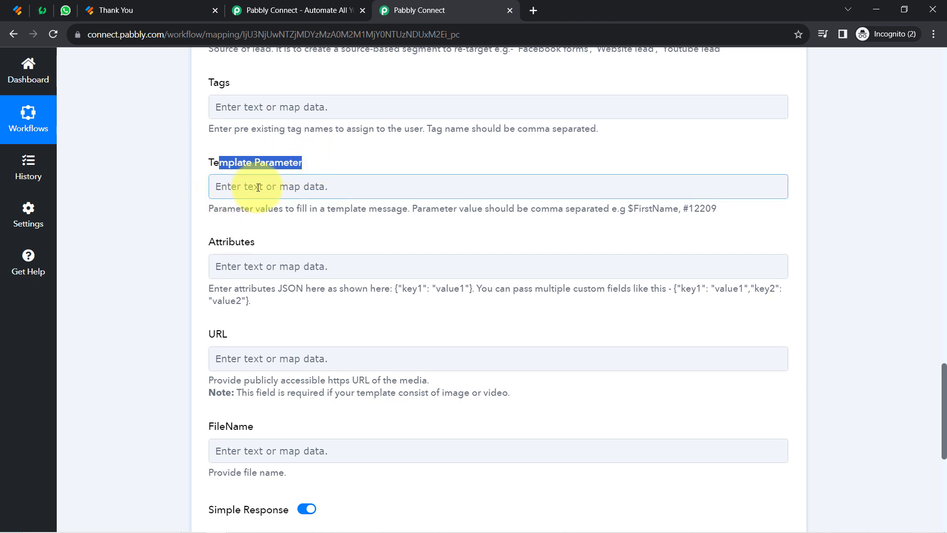
pyautogui.doubleClick(261, 166)
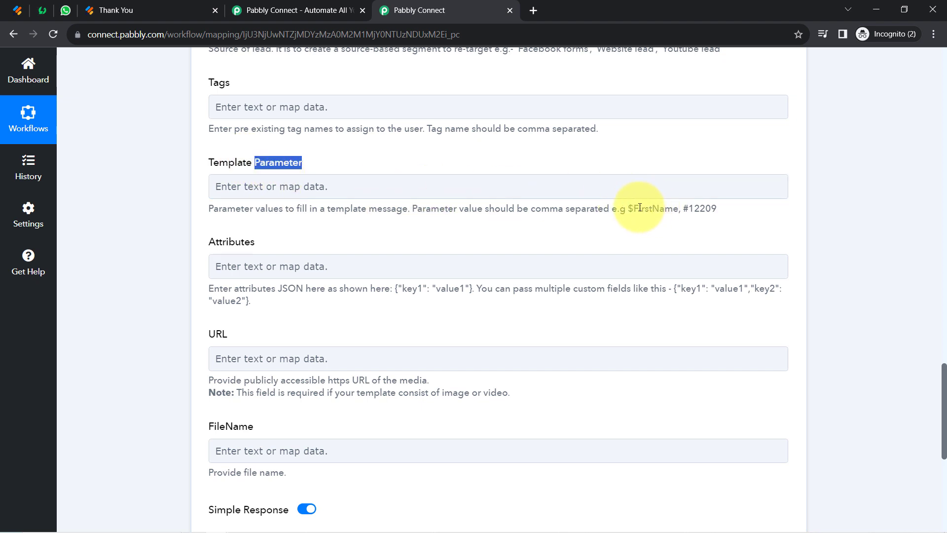
pyautogui.moveTo(628, 208); pyautogui.dragTo(683, 210)
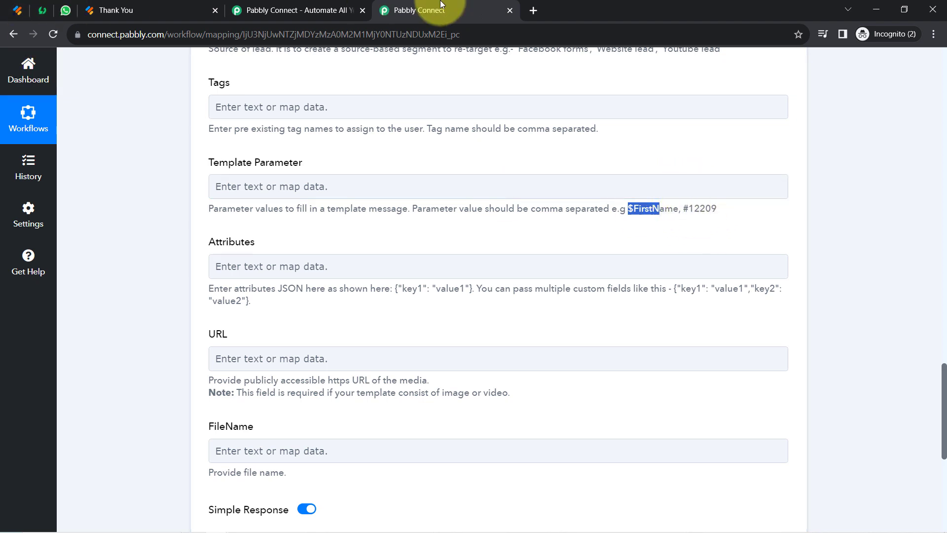
# Place the Pabbly Connect workflow and AiSensy browser tabs side by side and check parameter {{1}} in the AiSensy template.
pyautogui.moveTo(429, 7); pyautogui.dragTo(159, 4)
pyautogui.moveTo(39, 6); pyautogui.dragTo(69, 7)
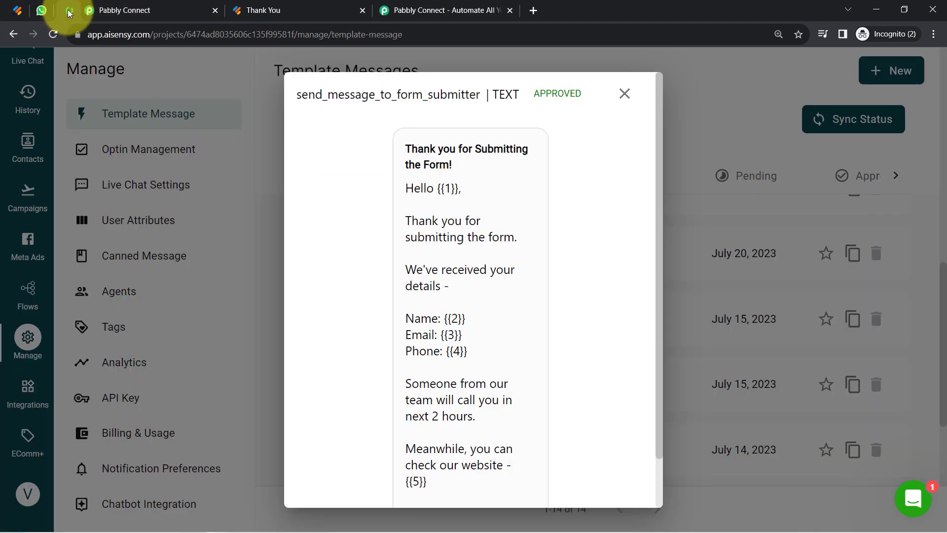
pyautogui.moveTo(459, 189); pyautogui.dragTo(437, 189)
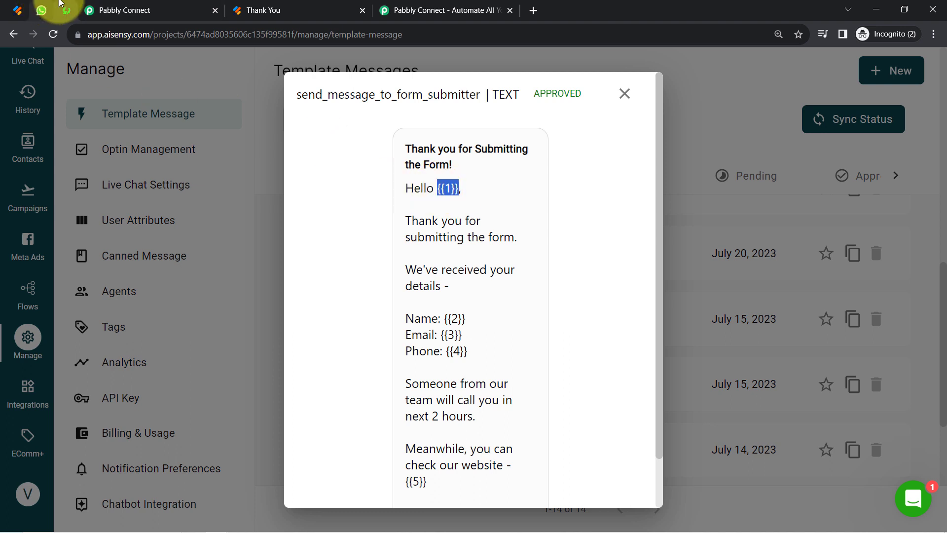
# In the Pabbly Connect workflow, map RawRequest Q3 Name First as the first Template Parameter value, followed by a comma.
pyautogui.click(111, 10)
pyautogui.click(122, 198)
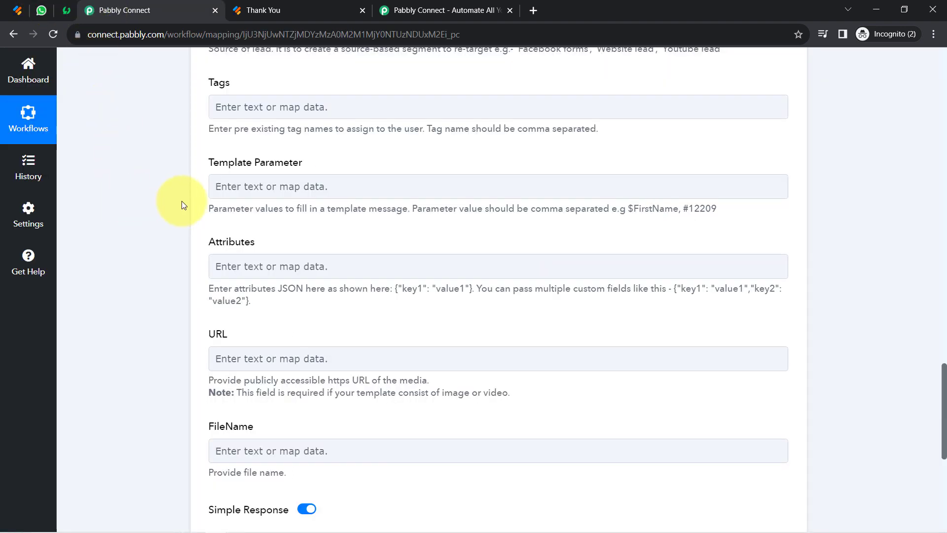
pyautogui.click(251, 196)
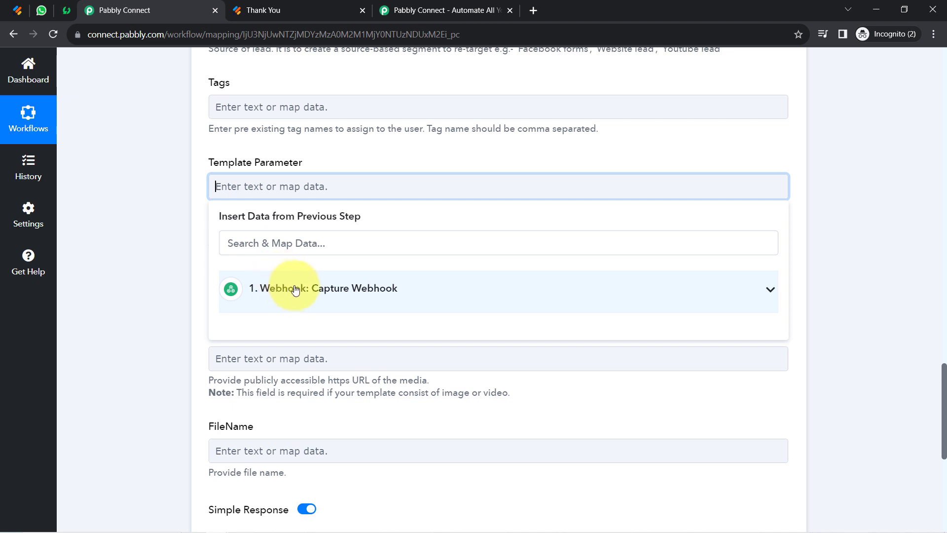
pyautogui.click(270, 281)
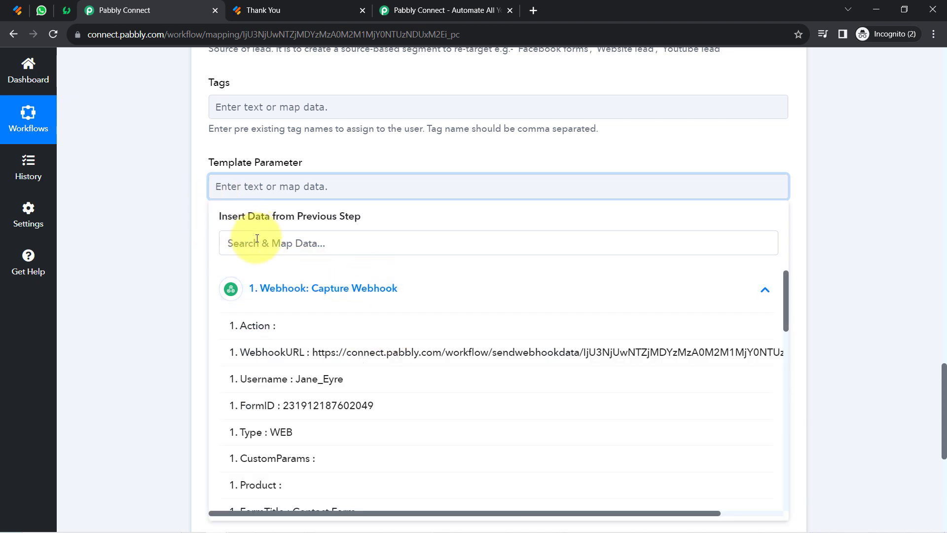
pyautogui.click(238, 242)
pyautogui.write('dem')
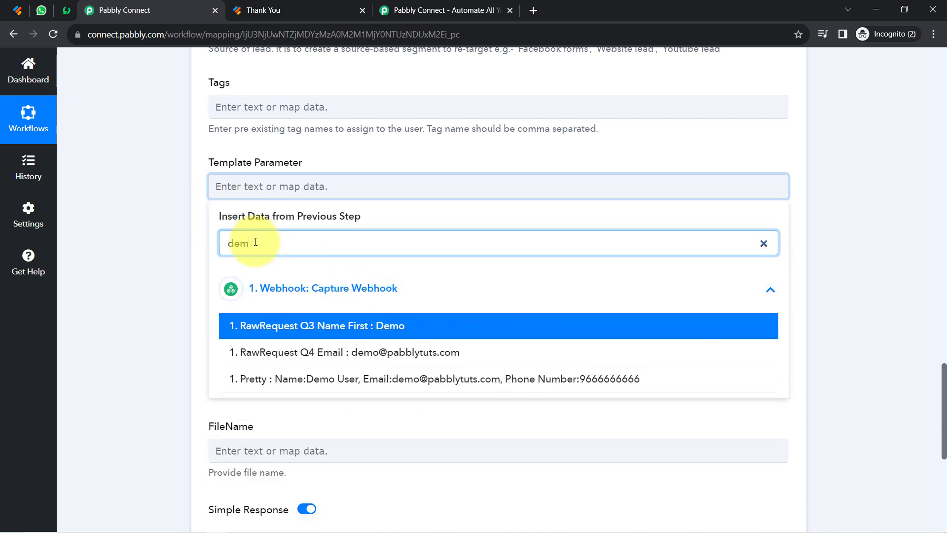
pyautogui.click(272, 326)
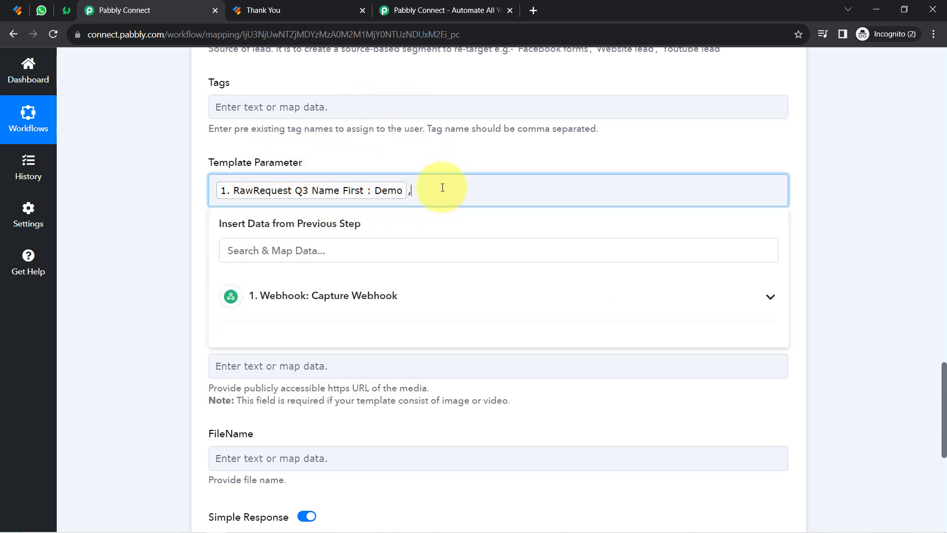
# Switch to AiSensy and check which form details the template's parameters {{2}}, {{3}} and {{4}} require.
pyautogui.click(60, 12)
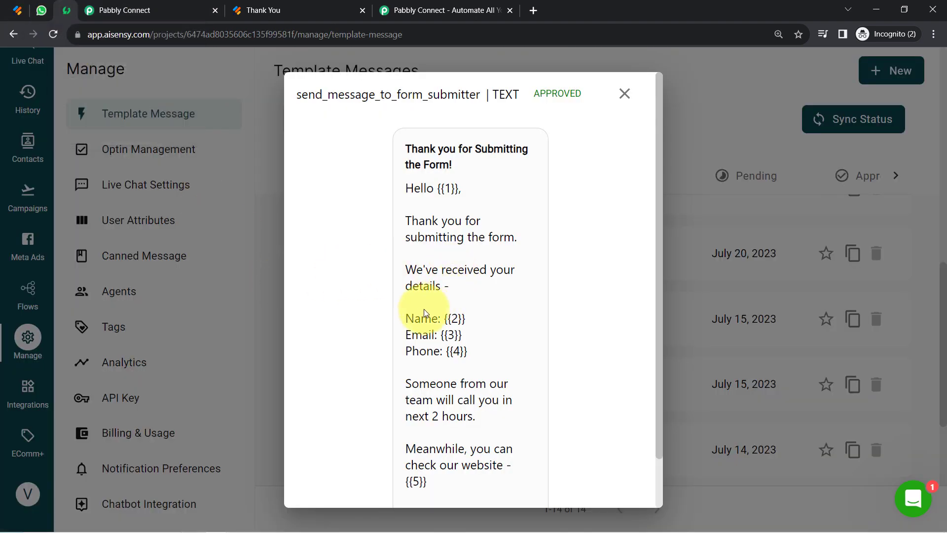
pyautogui.moveTo(414, 318); pyautogui.dragTo(477, 321)
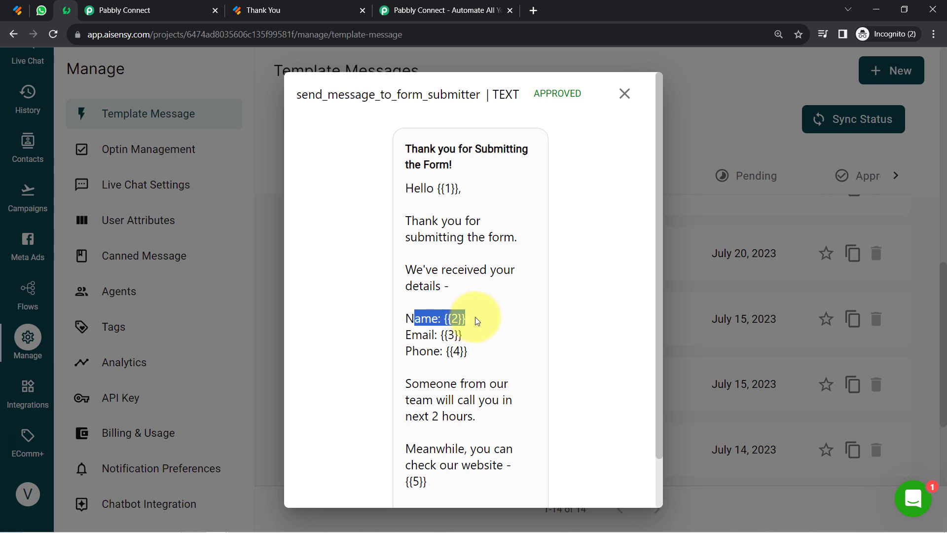
pyautogui.moveTo(423, 335); pyautogui.dragTo(461, 351)
# Back in Pabbly Connect, map RawRequest Q3 Name First and Name Last together as the second Template Parameter value, followed by a comma.
pyautogui.click(121, 5)
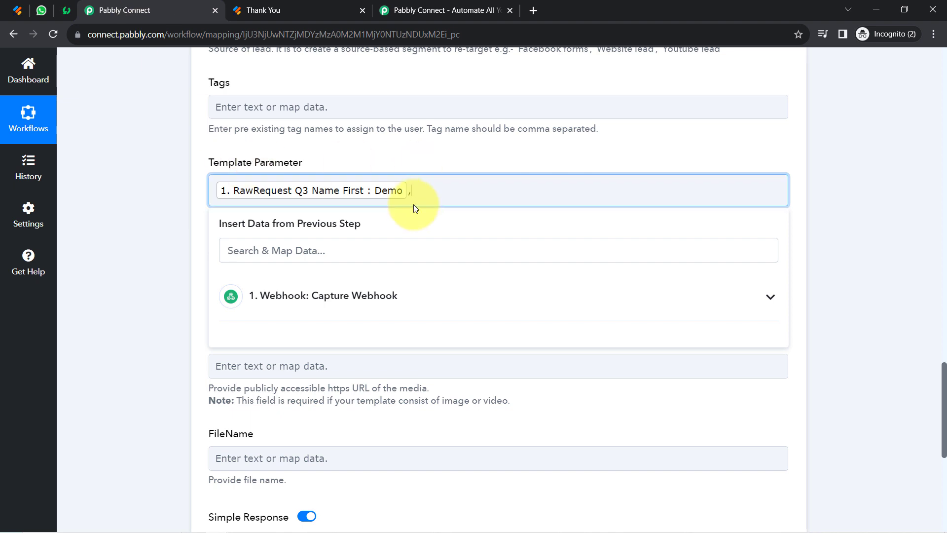
pyautogui.click(322, 250)
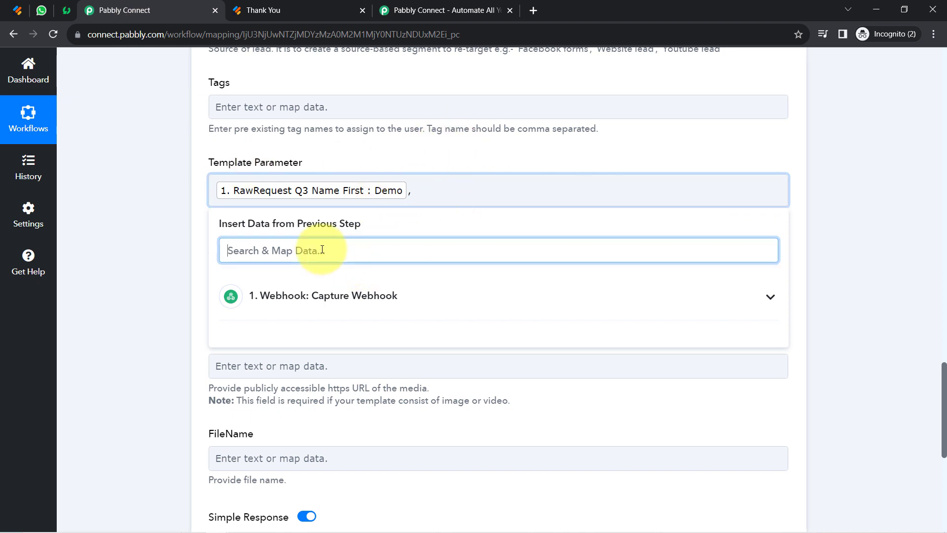
pyautogui.write('dem')
pyautogui.click(321, 274)
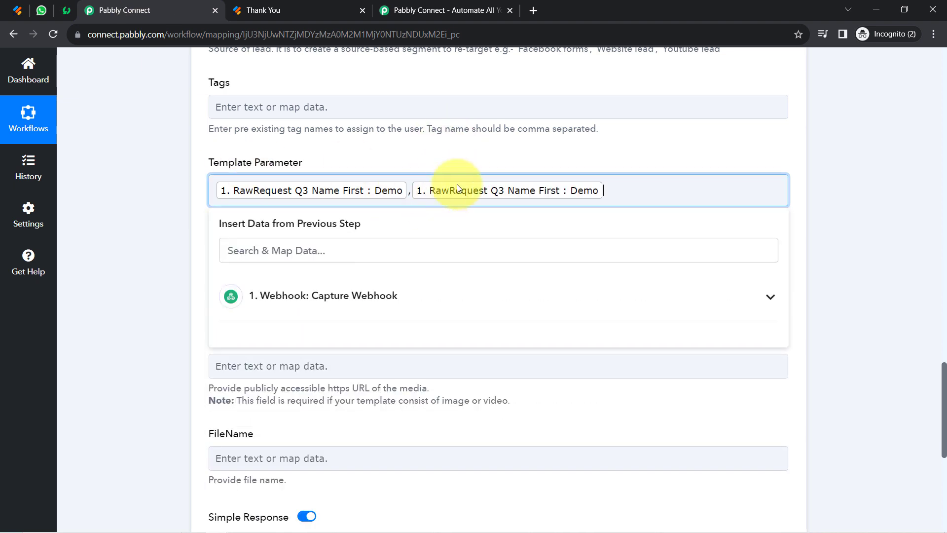
pyautogui.click(342, 254)
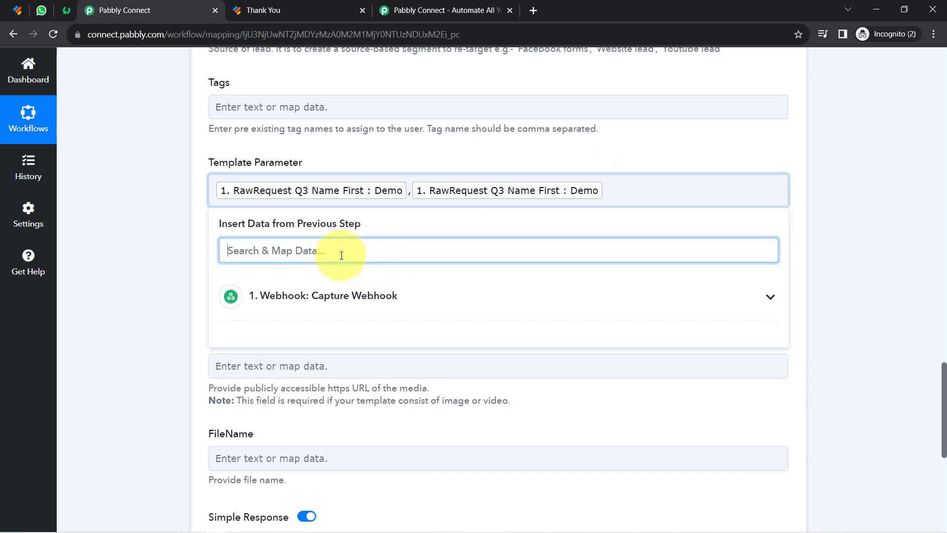
pyautogui.write('use')
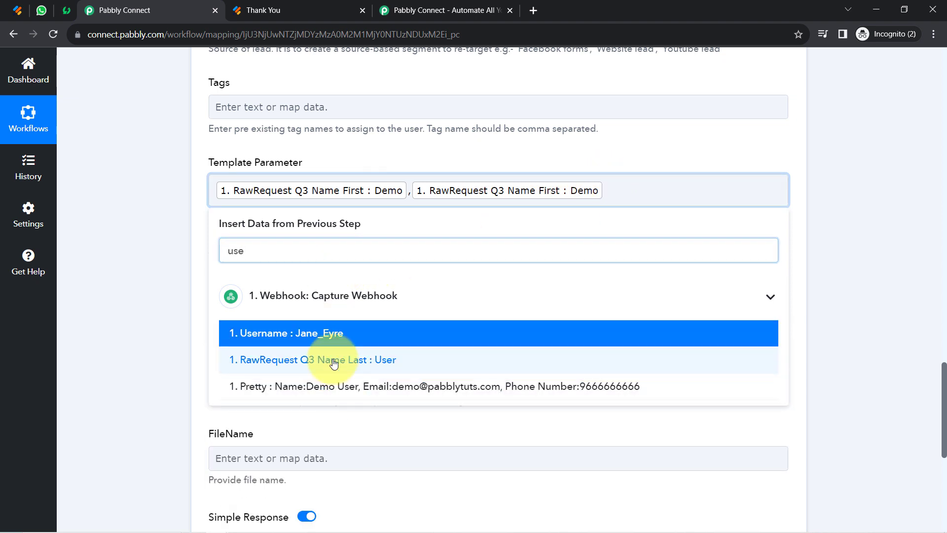
pyautogui.click(333, 363)
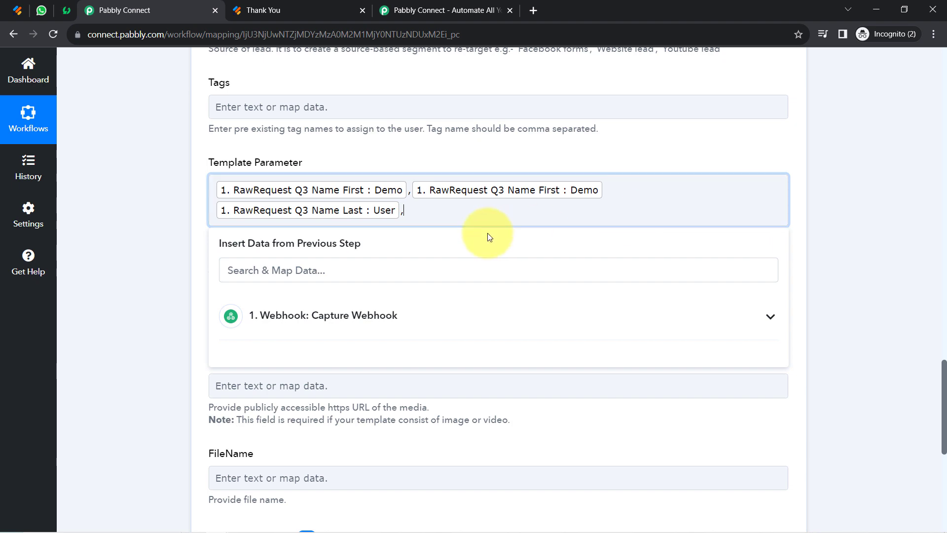
pyautogui.write(',')
# Recheck the AiSensy template, and map RawRequest Q4 Email as the third Template Parameter value in Pabbly Connect, followed by a comma.
pyautogui.click(315, 268)
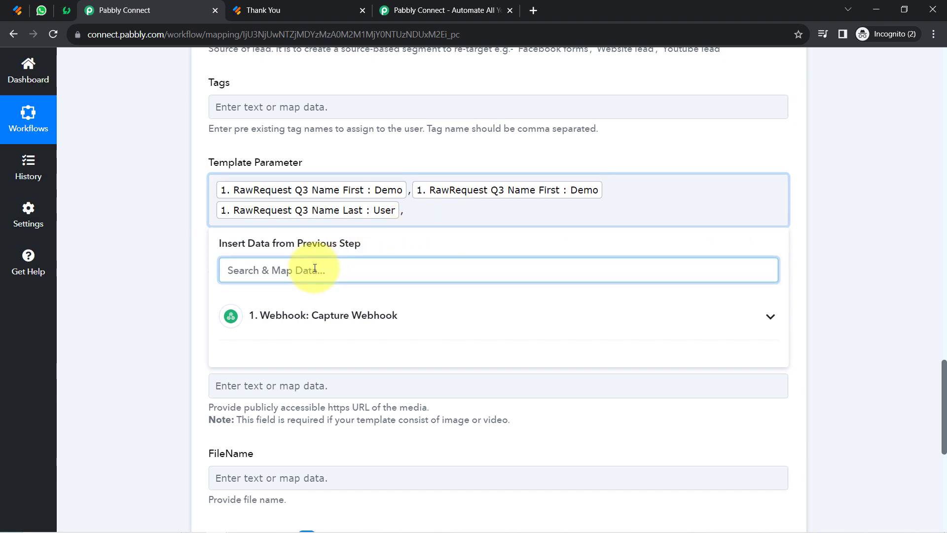
pyautogui.click(67, 8)
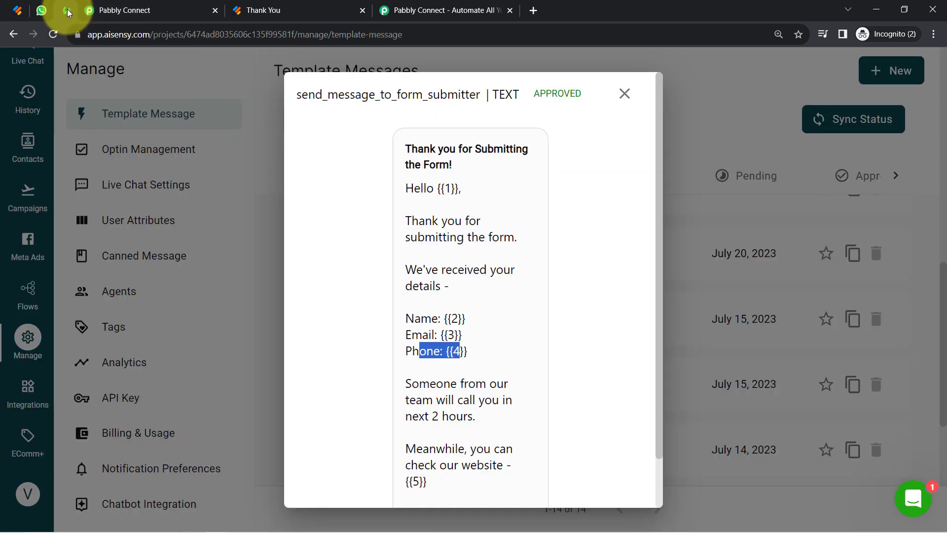
pyautogui.click(123, 10)
pyautogui.click(239, 279)
pyautogui.write('@')
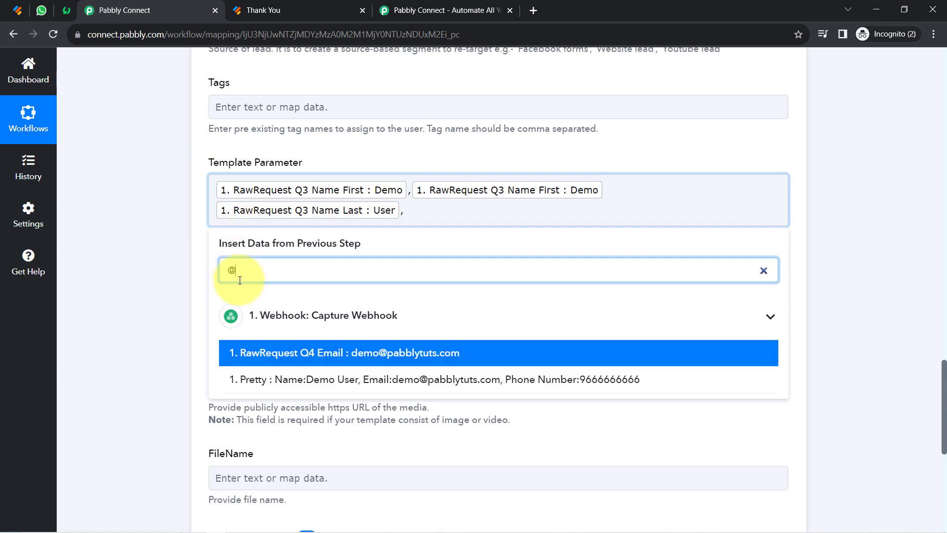
pyautogui.click(370, 352)
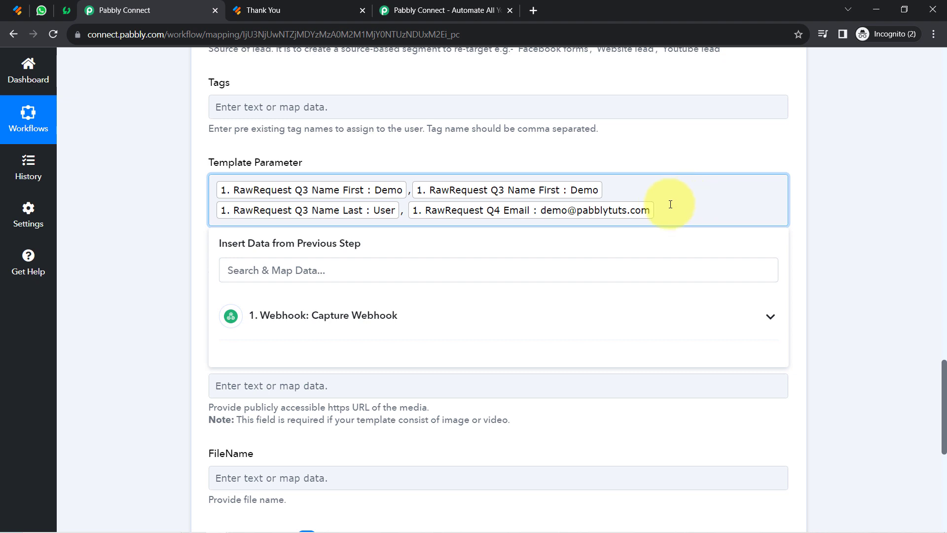
pyautogui.write(',')
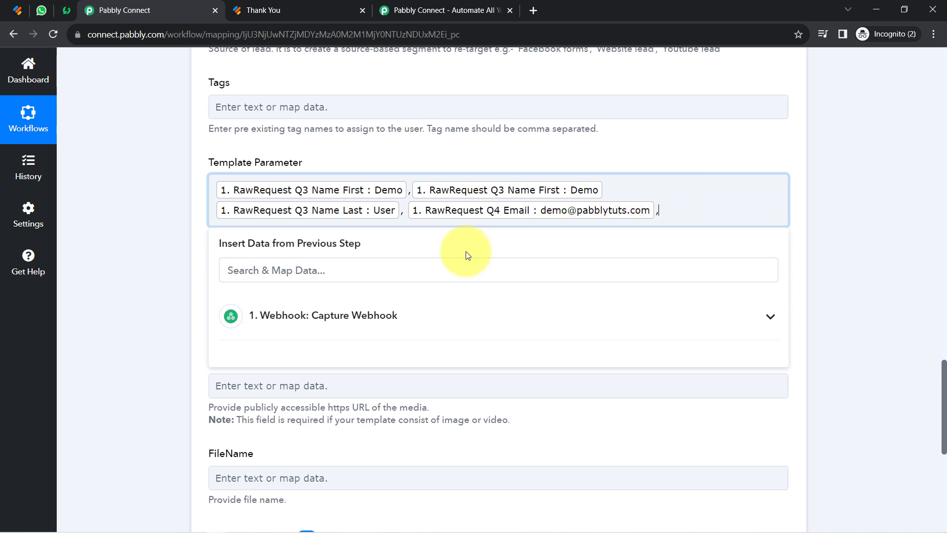
# Map RawRequest Q6 PhoneNumber Full as the fourth Template Parameter value.
pyautogui.click(399, 260)
pyautogui.write('96')
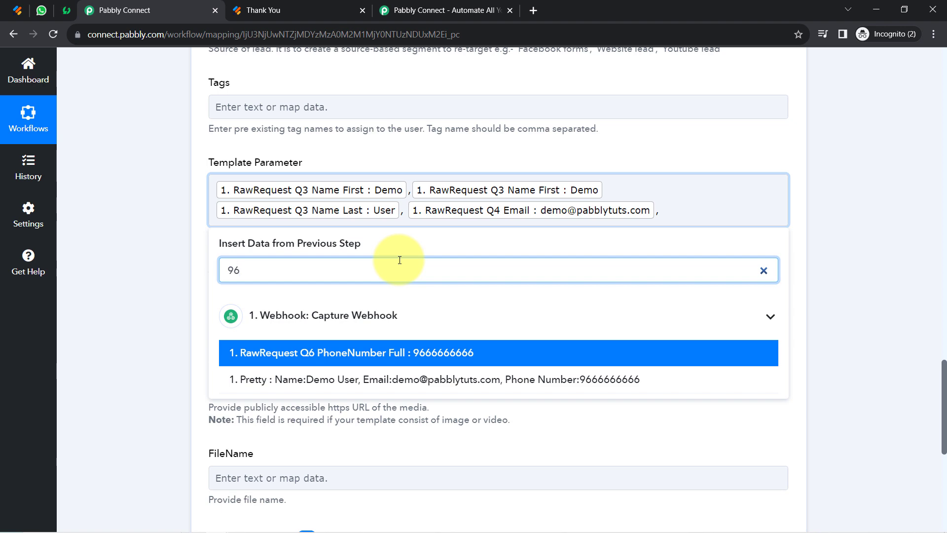
pyautogui.click(380, 352)
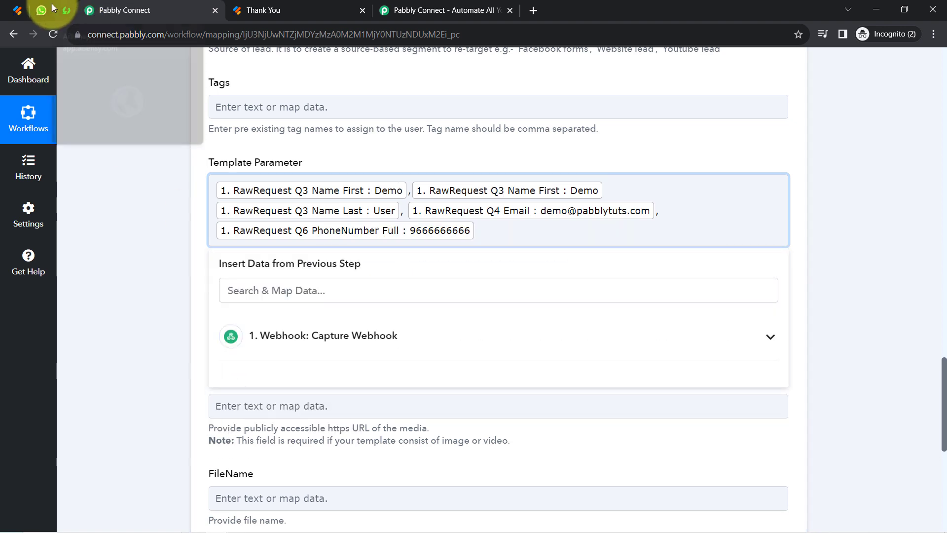
pyautogui.click(58, 6)
pyautogui.scroll(-1, 454, 417)
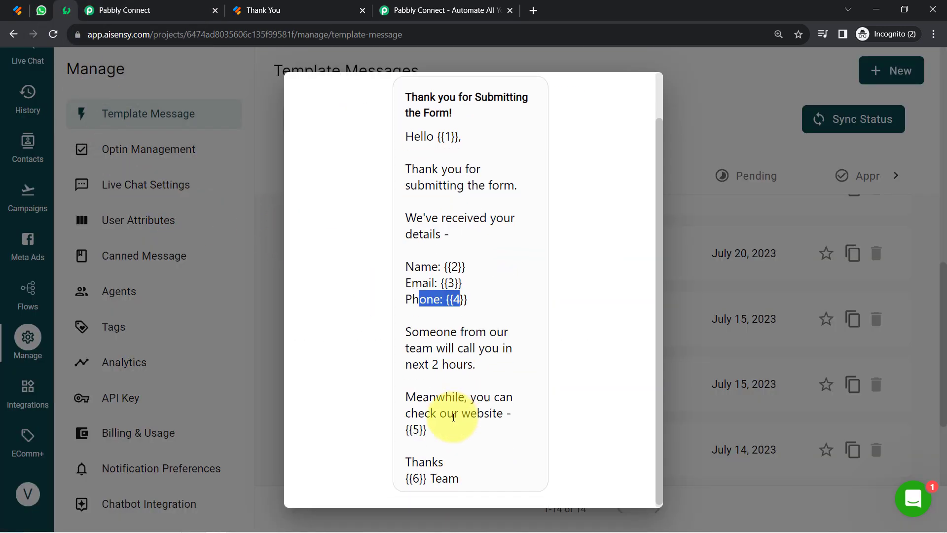
pyautogui.moveTo(427, 428); pyautogui.dragTo(399, 429)
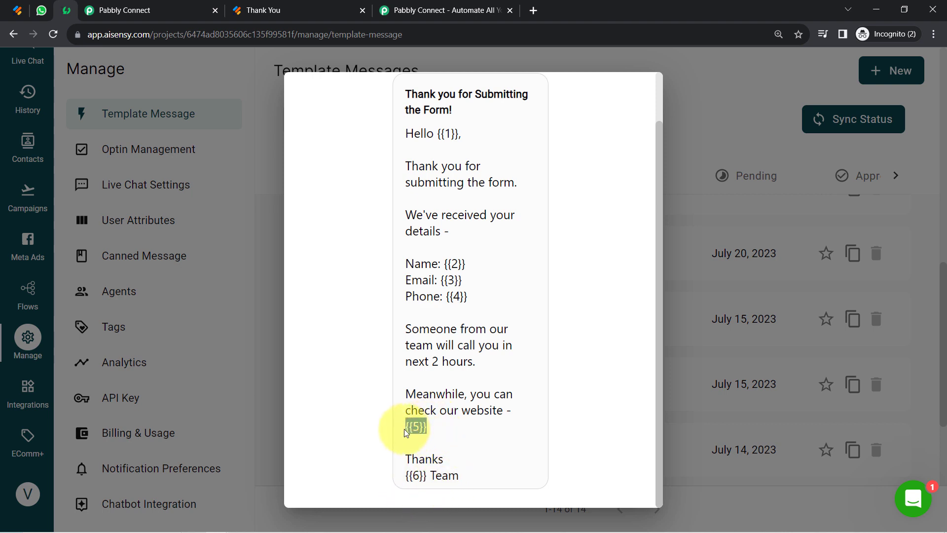
pyautogui.moveTo(406, 477); pyautogui.dragTo(423, 479)
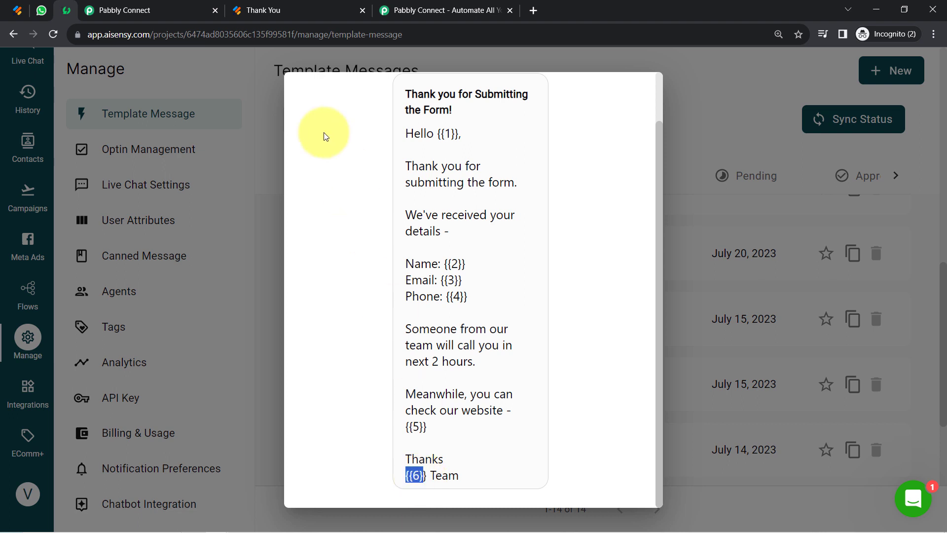
pyautogui.click(206, 11)
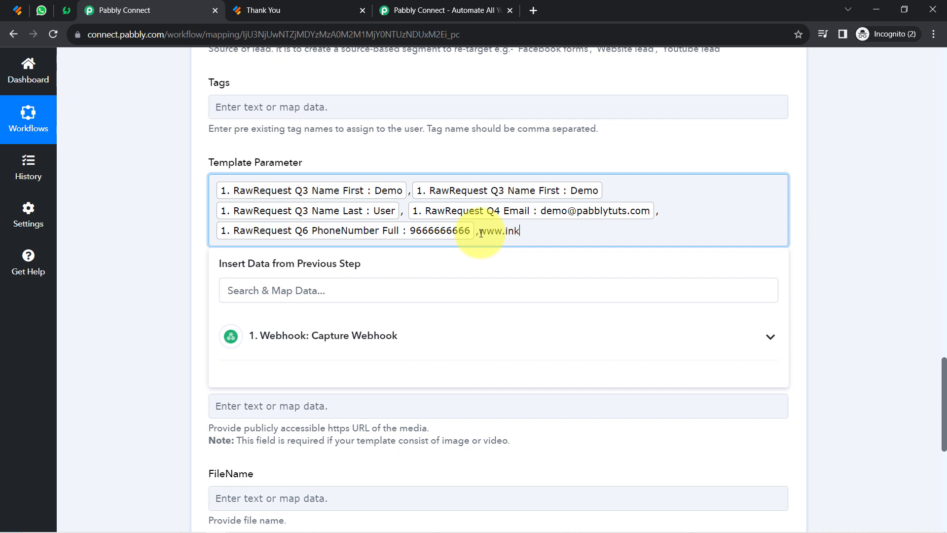
pyautogui.write('thtme')
pyautogui.write('e')
pyautogui.press('Delete')
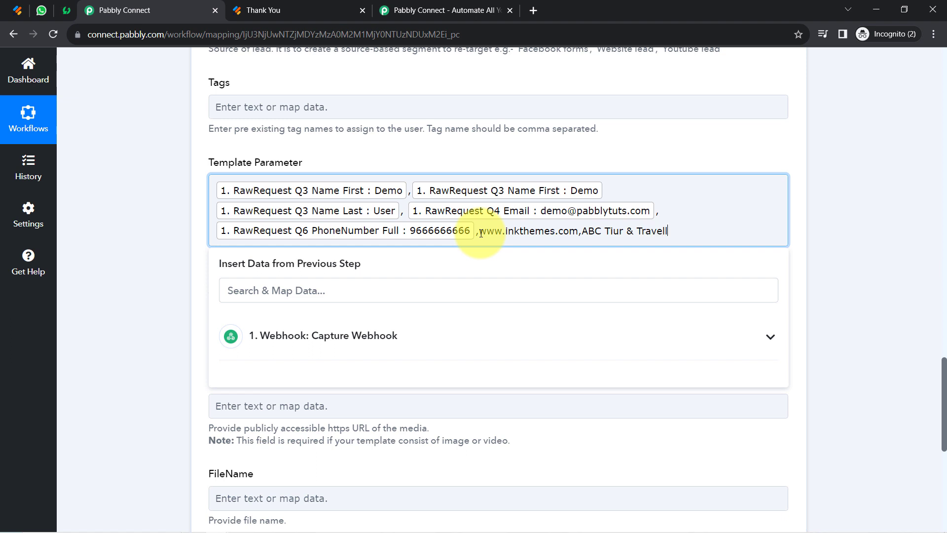
pyautogui.write('ing Agency')
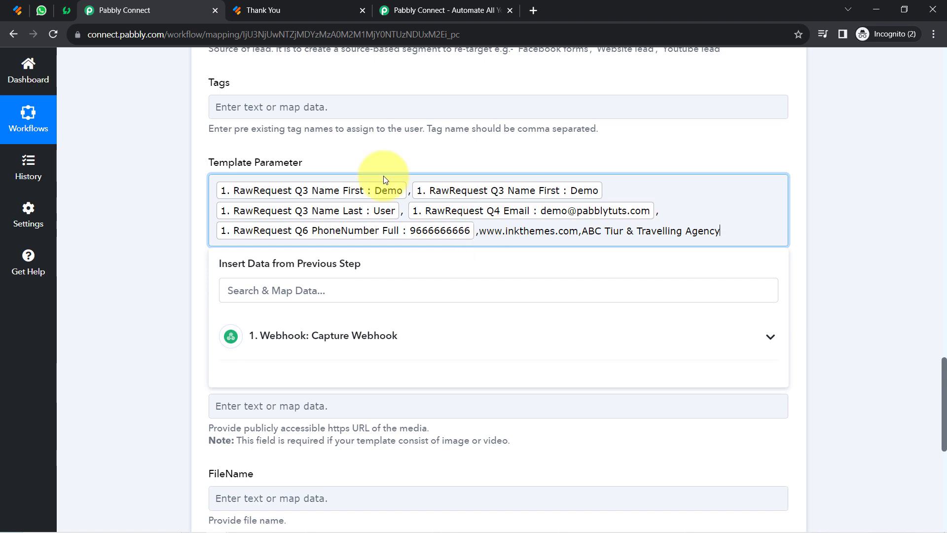
pyautogui.click(146, 218)
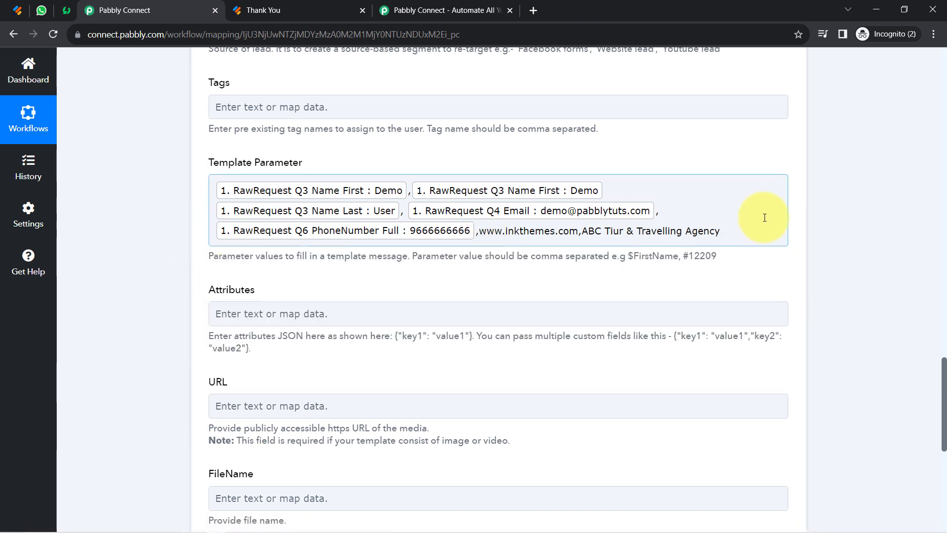
# Review the required Campaign Name field, and start creating a new API campaign in AiSensy.
pyautogui.moveTo(942, 380); pyautogui.dragTo(927, 268)
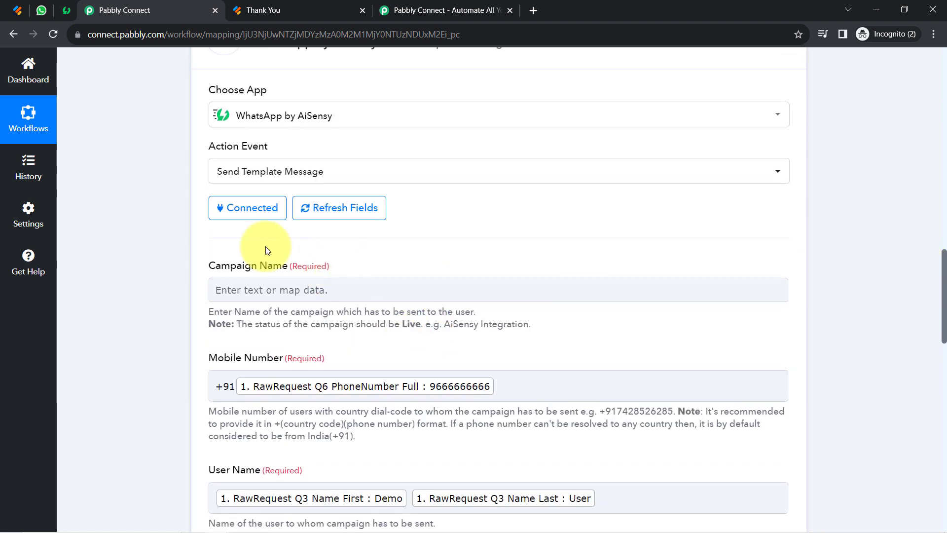
pyautogui.moveTo(236, 266); pyautogui.dragTo(330, 267)
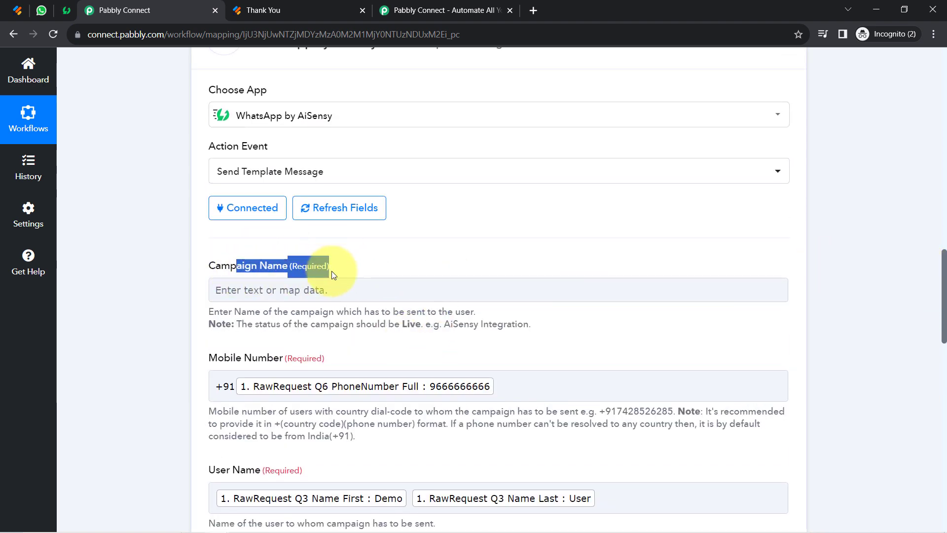
pyautogui.click(67, 8)
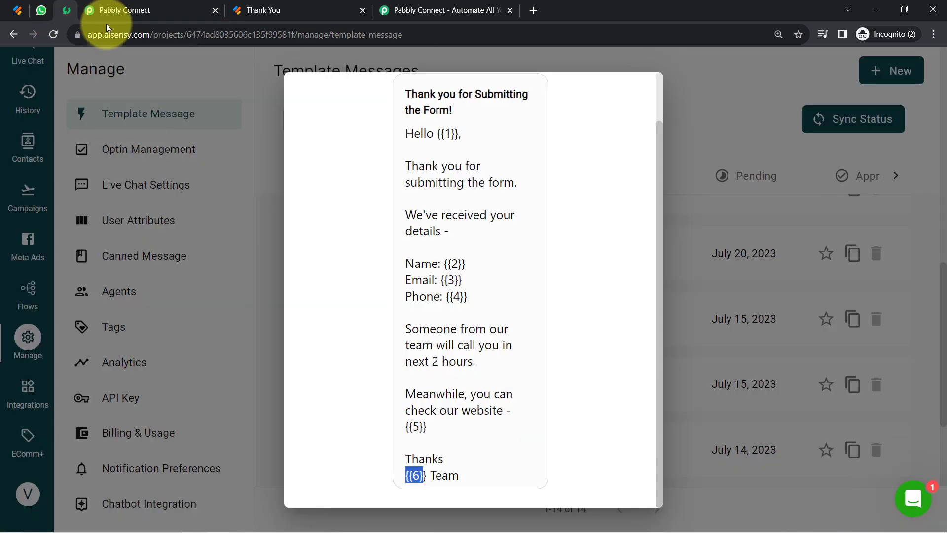
pyautogui.click(244, 249)
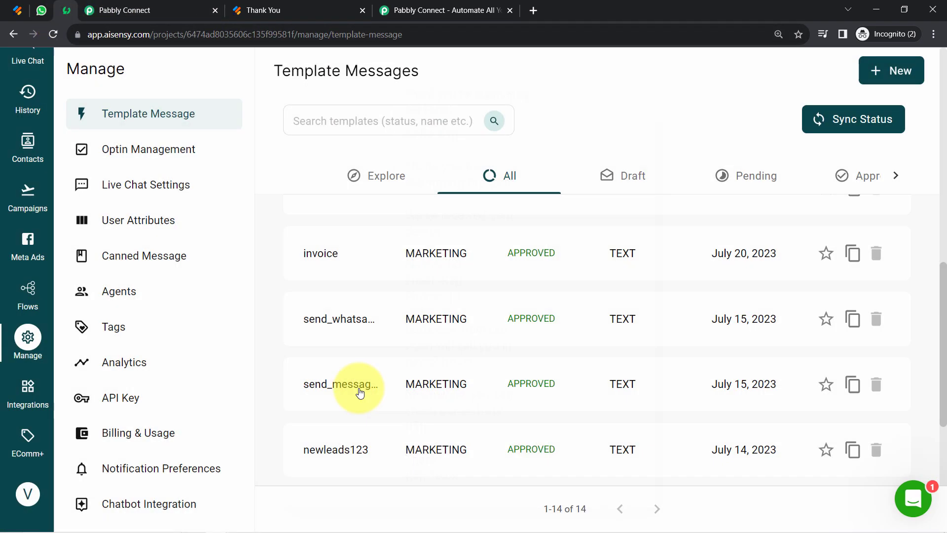
pyautogui.click(15, 208)
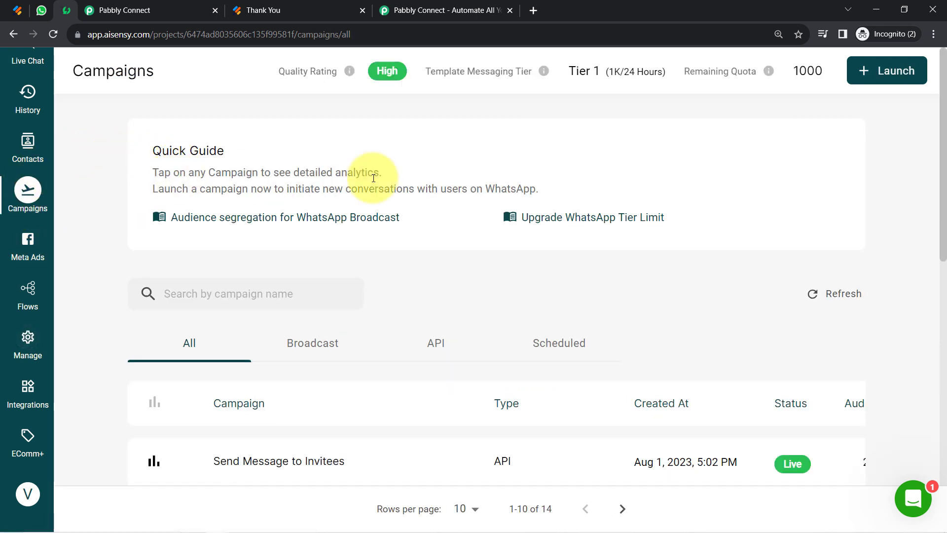
pyautogui.click(874, 74)
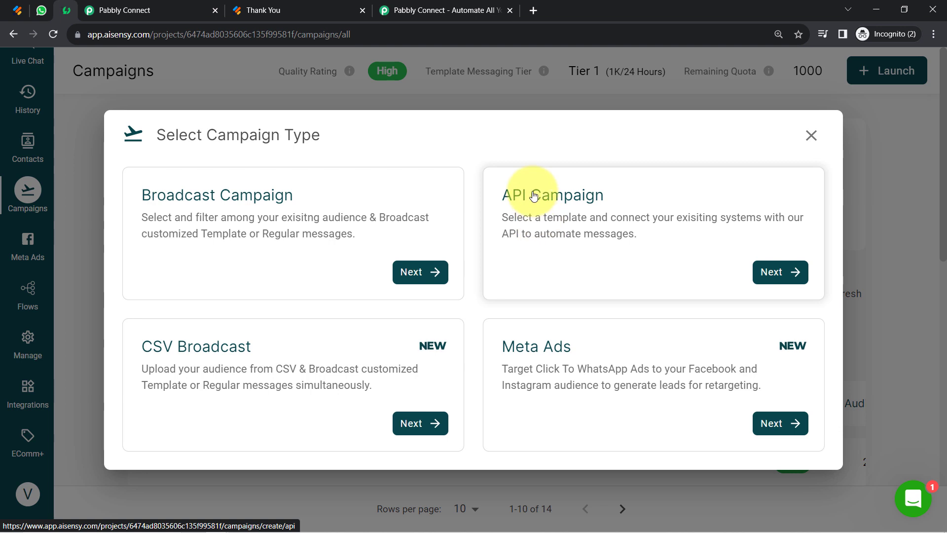
pyautogui.click(776, 272)
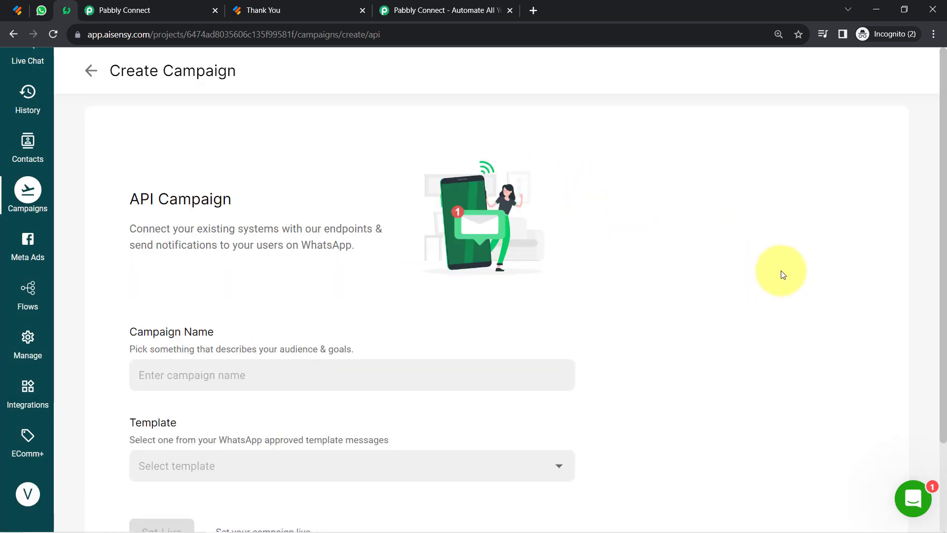
pyautogui.moveTo(932, 80); pyautogui.dragTo(937, 254)
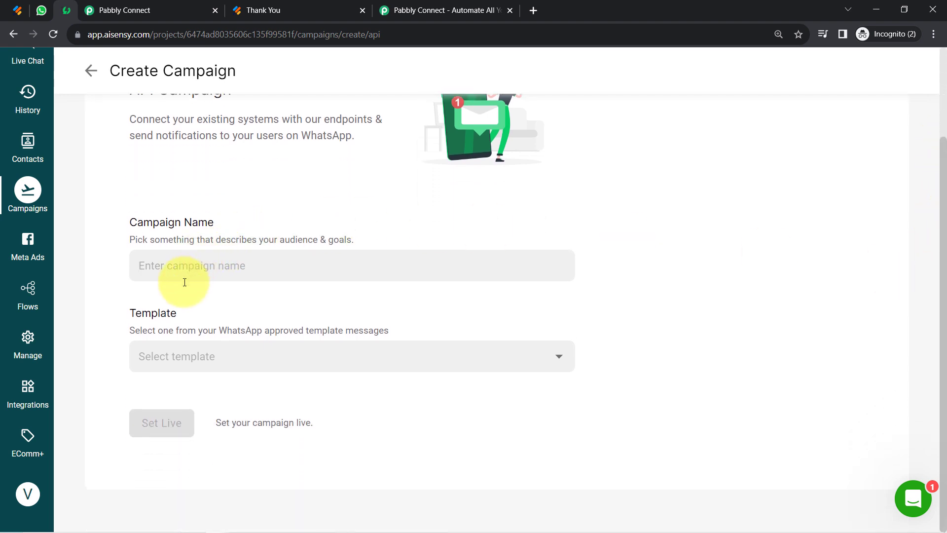
pyautogui.click(166, 357)
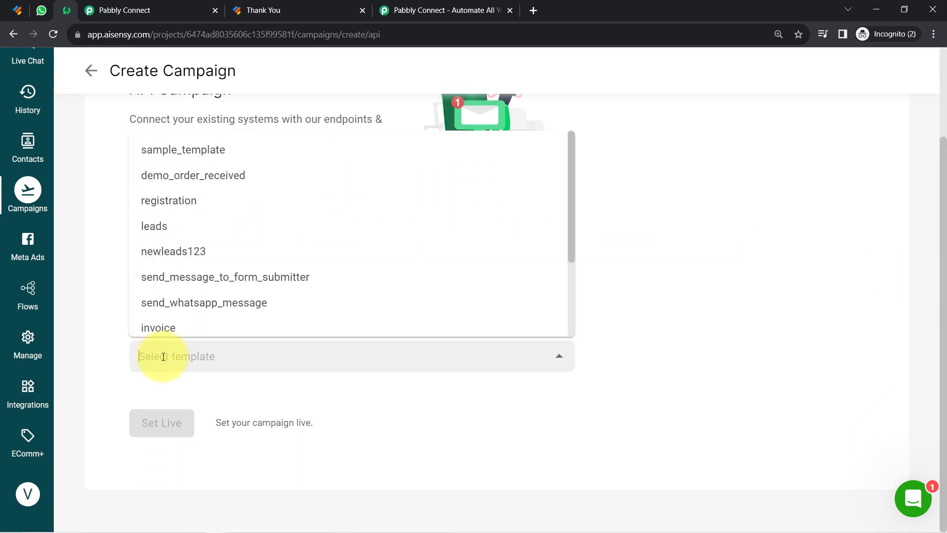
pyautogui.click(121, 357)
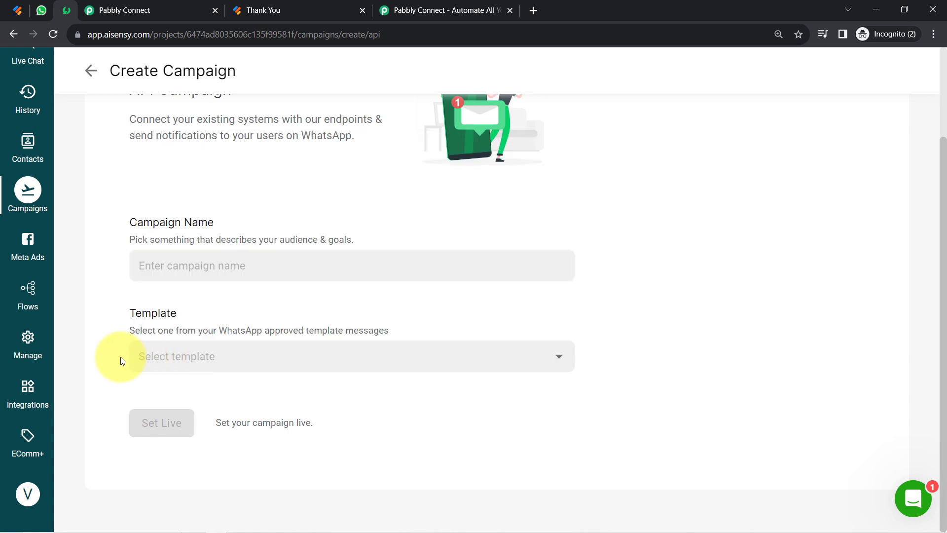
pyautogui.click(205, 356)
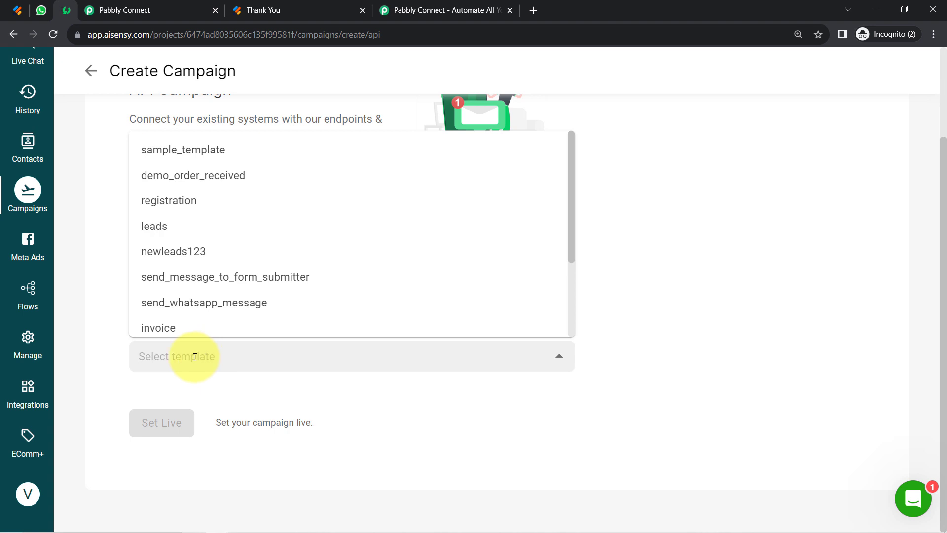
pyautogui.click(118, 368)
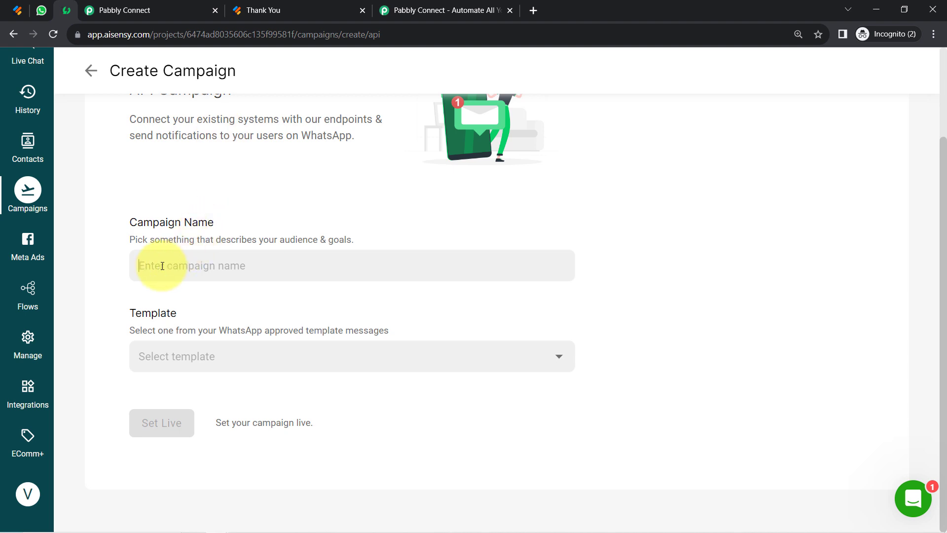
# Name the API campaign "Send Message to Form Submitters", assign the send_message_to_form_submitter template, and set it live.
pyautogui.write('Send Message to Form Submitters')
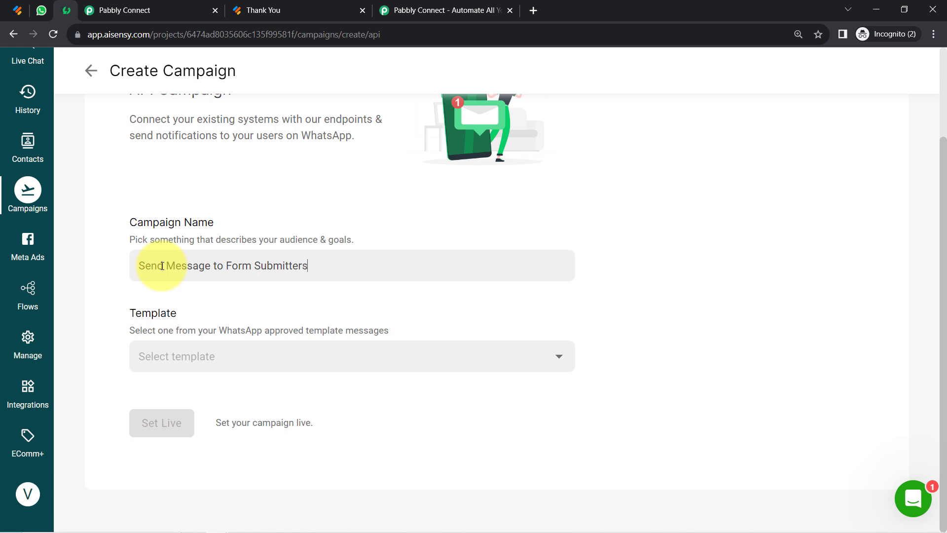
pyautogui.click(171, 361)
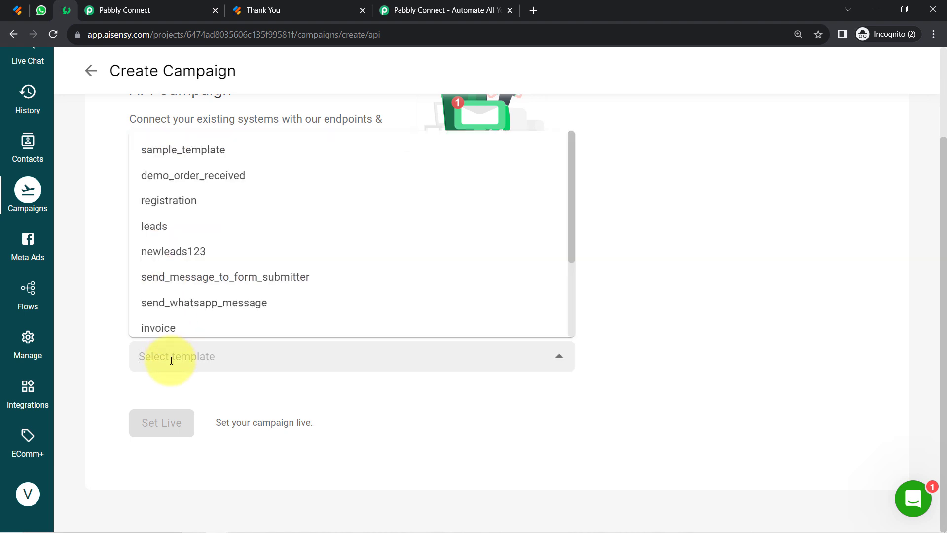
pyautogui.click(241, 279)
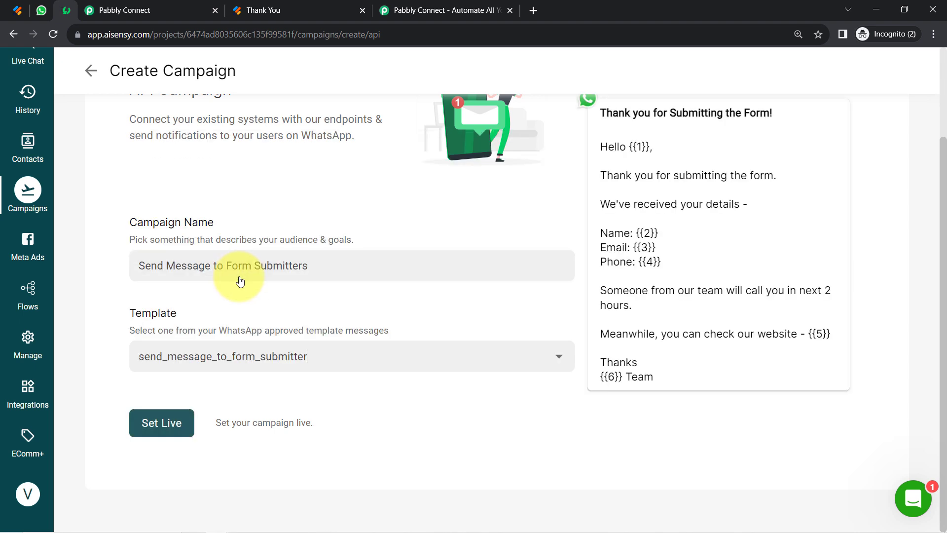
pyautogui.click(154, 421)
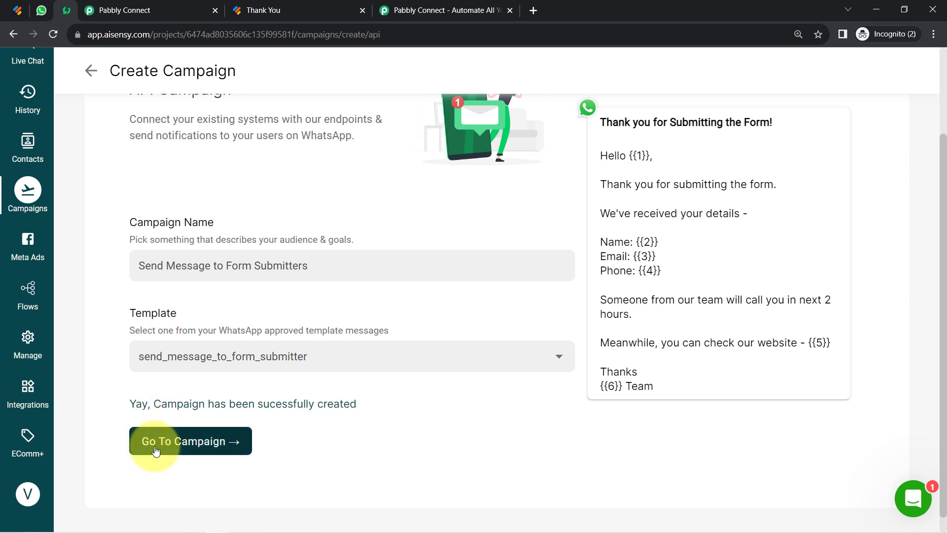
# Open the Send Message to Form Submitters campaign from the campaign list and copy its name.
pyautogui.click(156, 451)
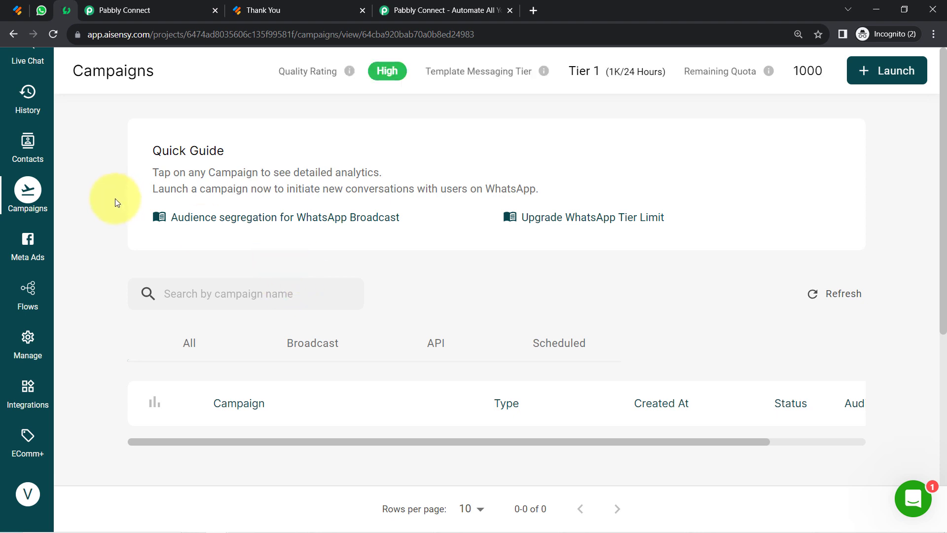
pyautogui.click(26, 199)
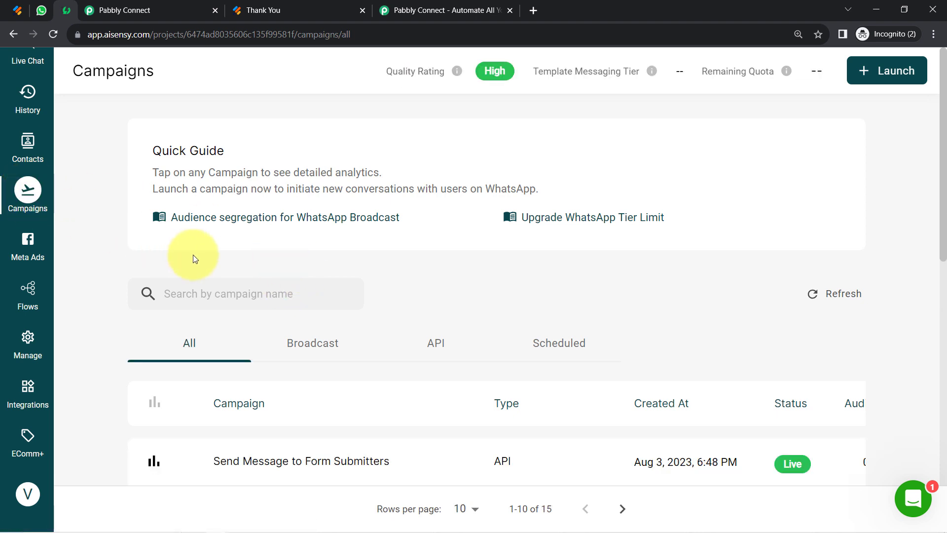
pyautogui.scroll(-4, 353, 237)
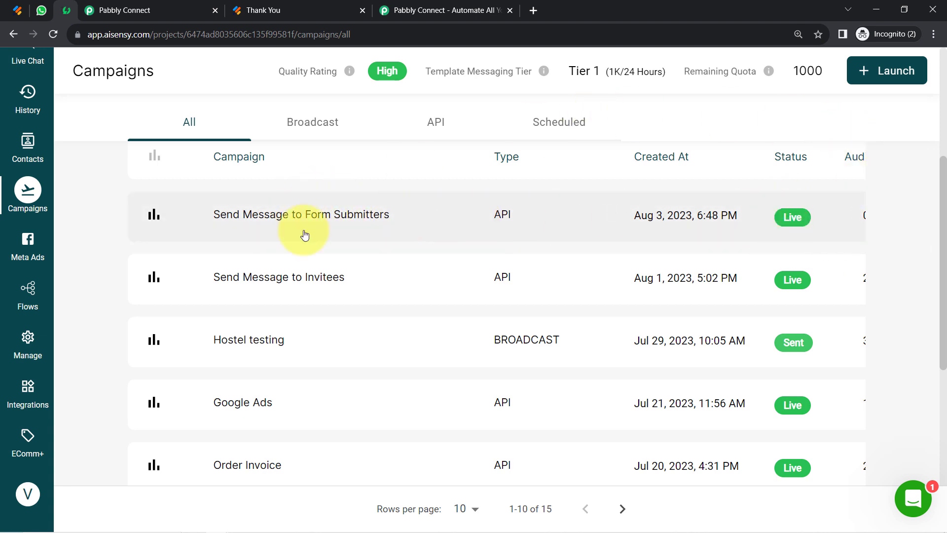
pyautogui.click(250, 228)
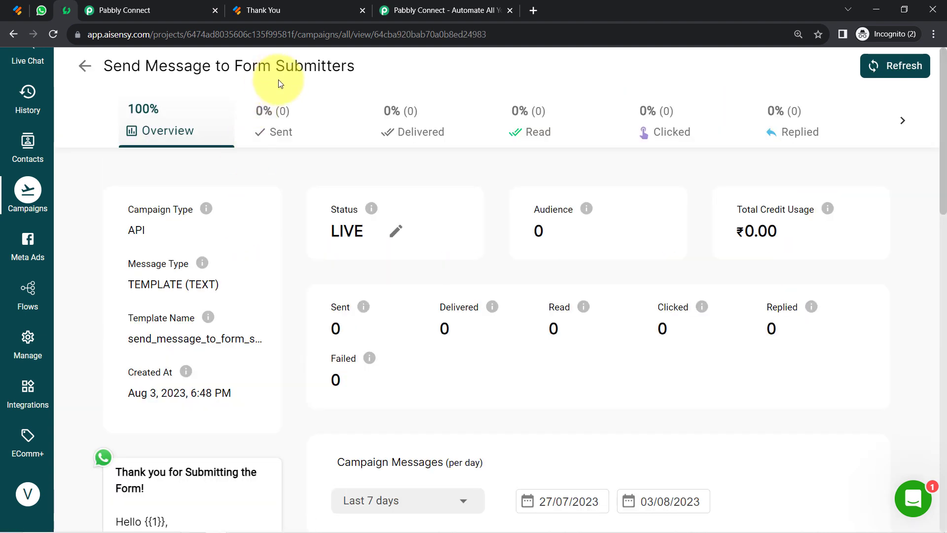
pyautogui.moveTo(360, 71); pyautogui.dragTo(108, 68)
pyautogui.hotkey('ctrl', 'c')
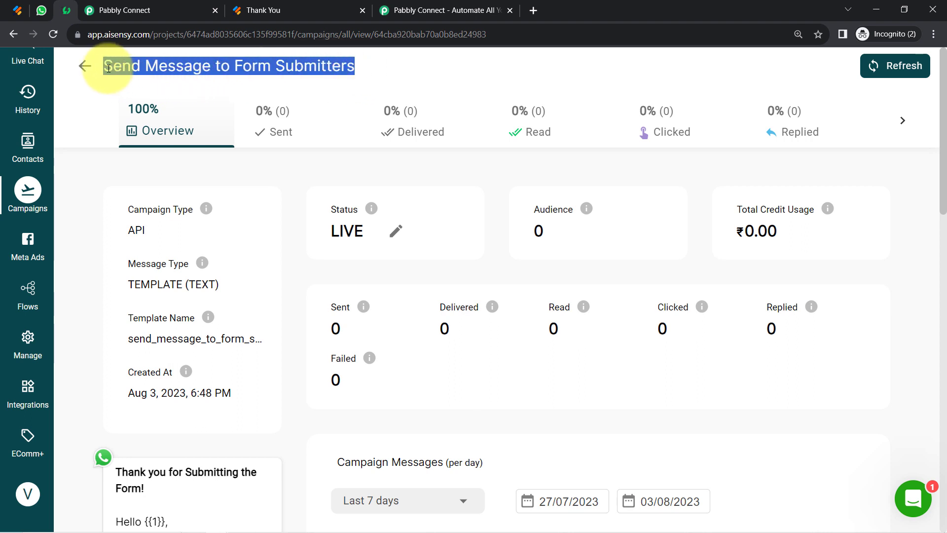
# Switch to Pabbly Connect and paste "Send Message to Form Submitters" as the Campaign Name.
pyautogui.click(170, 9)
pyautogui.click(210, 291)
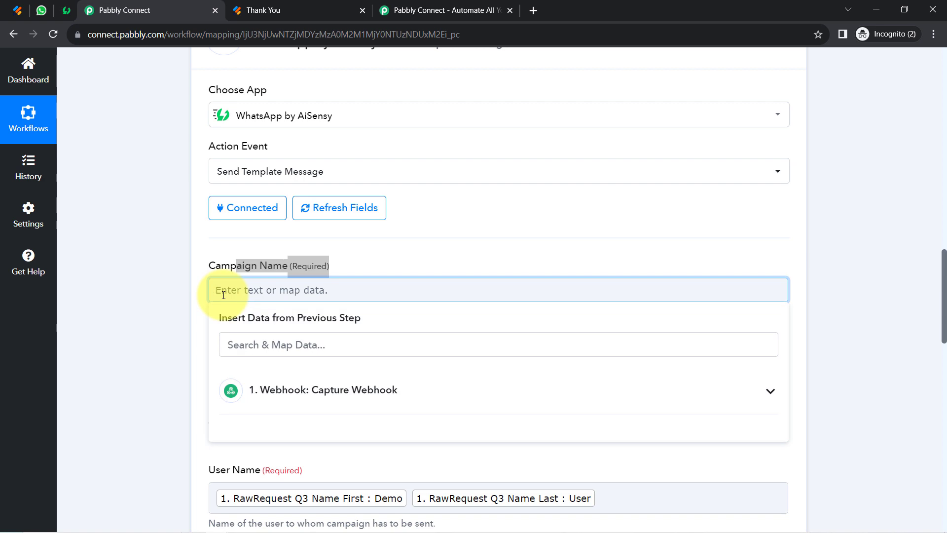
pyautogui.hotkey('ctrl', 'v')
pyautogui.click(159, 313)
# Remove the mapped phone number from Mobile Number, keeping only +91, and check WhatsApp Web before returning to Pabbly Connect.
pyautogui.scroll(-5, 141, 395)
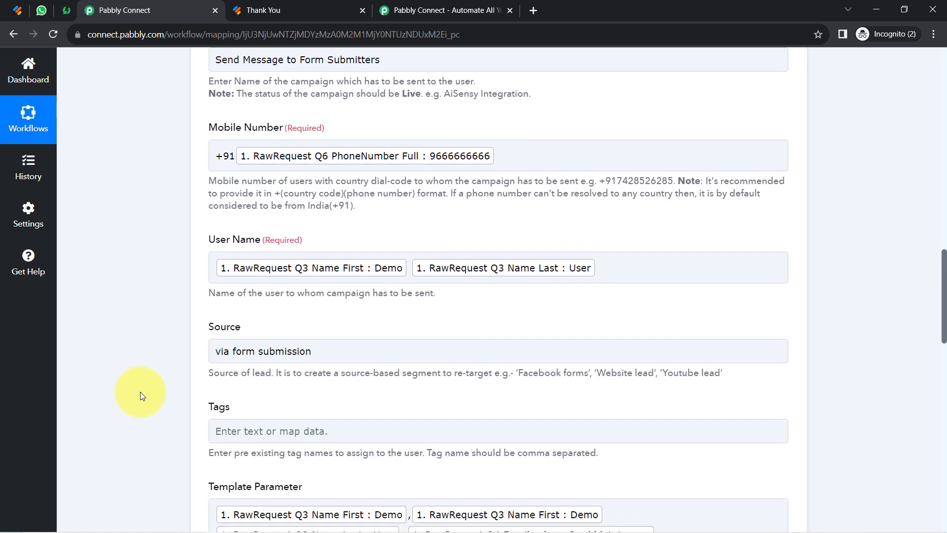
pyautogui.scroll(2, 128, 375)
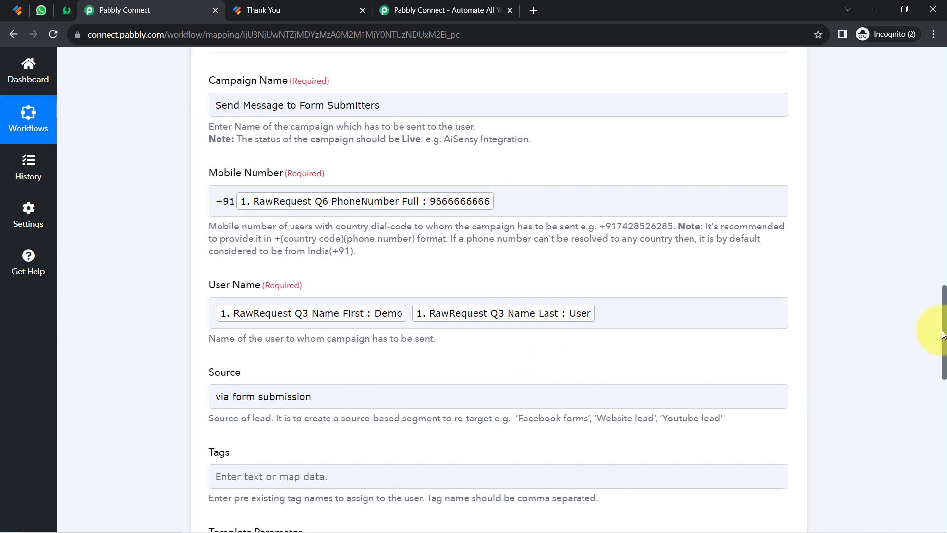
pyautogui.moveTo(944, 335); pyautogui.dragTo(905, 430)
pyautogui.scroll(9, 903, 431)
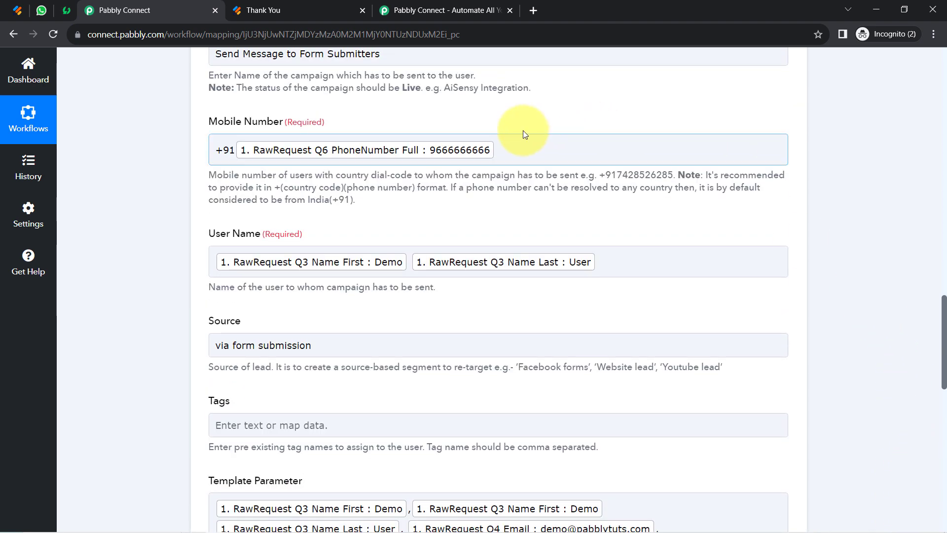
pyautogui.click(531, 151)
pyautogui.press('BackSpace')
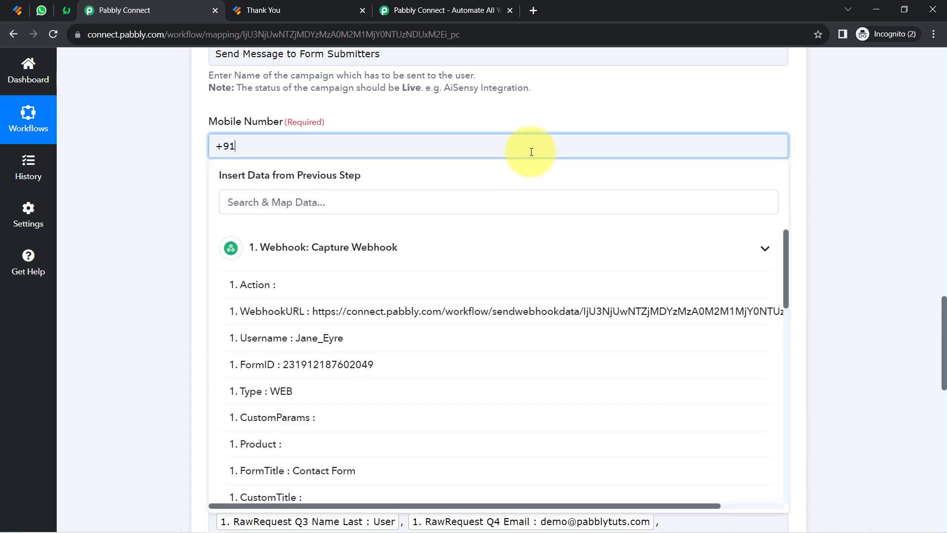
pyautogui.moveTo(41, 10); pyautogui.dragTo(66, 13)
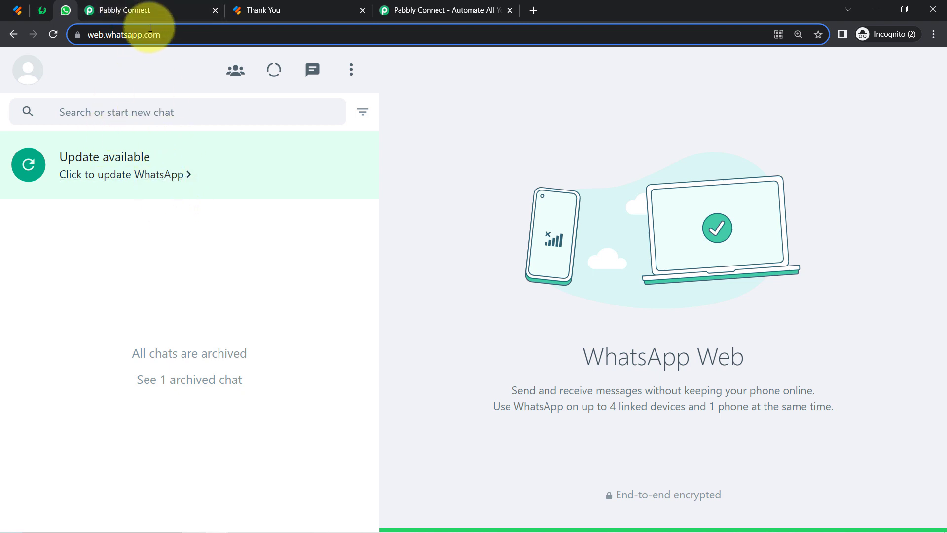
pyautogui.click(105, 10)
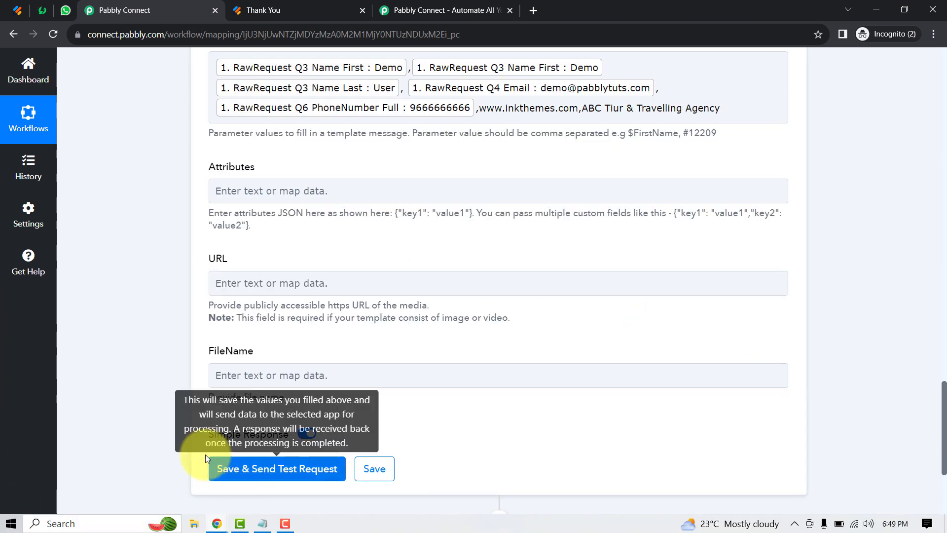
# Save the AiSensy action and send its test request, then switch to WhatsApp Web and open the Pabbly Team chat.
pyautogui.click(236, 467)
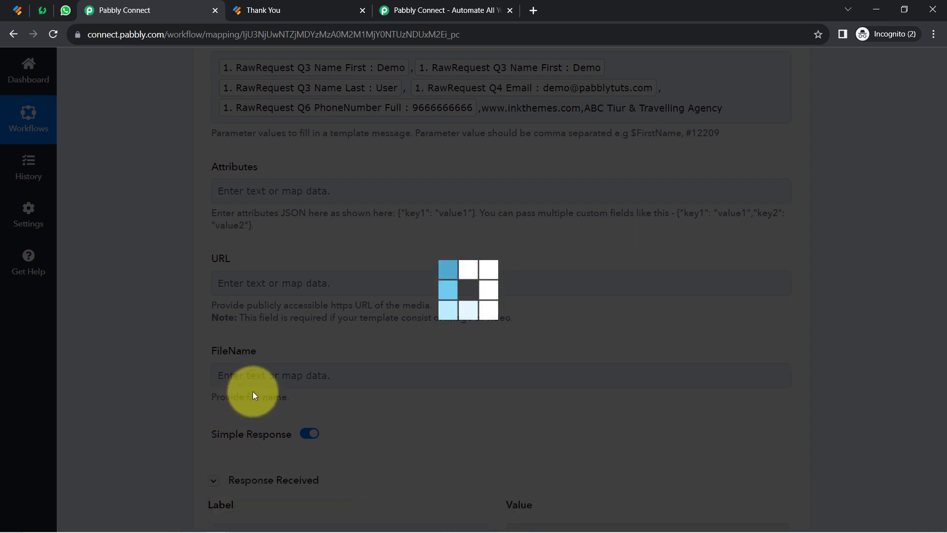
pyautogui.scroll(-4, 181, 475)
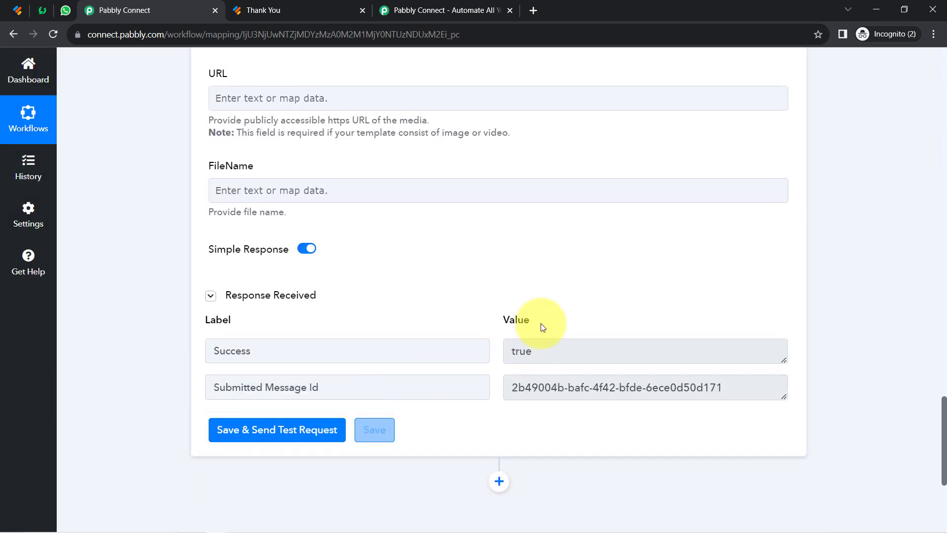
pyautogui.click(63, 10)
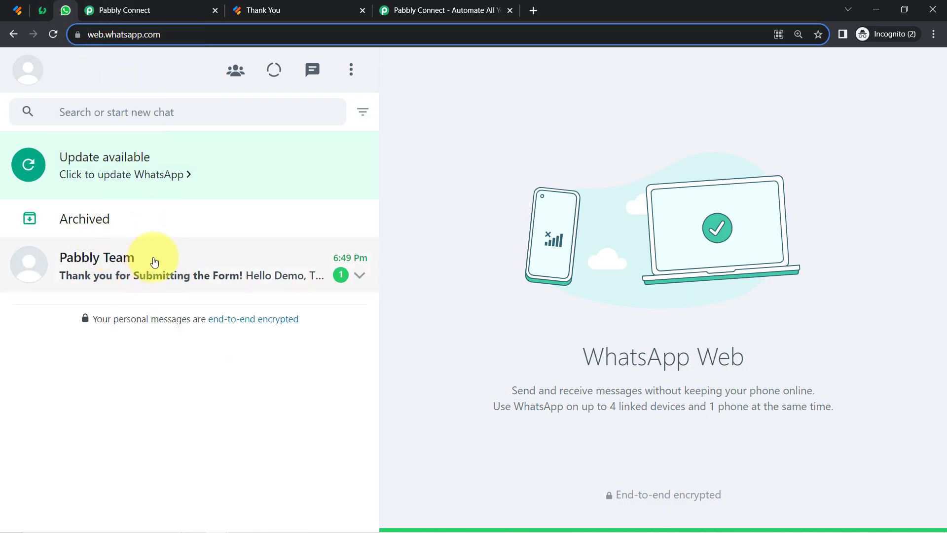
pyautogui.click(124, 290)
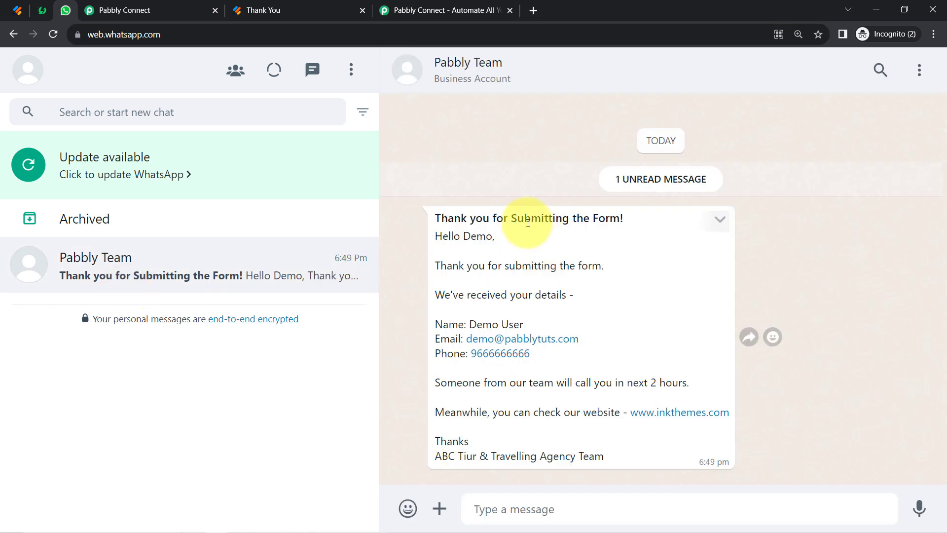
# Check the received template message's heading, greeting, submitted name, phone, website link and agency signature.
pyautogui.moveTo(450, 218); pyautogui.dragTo(622, 220)
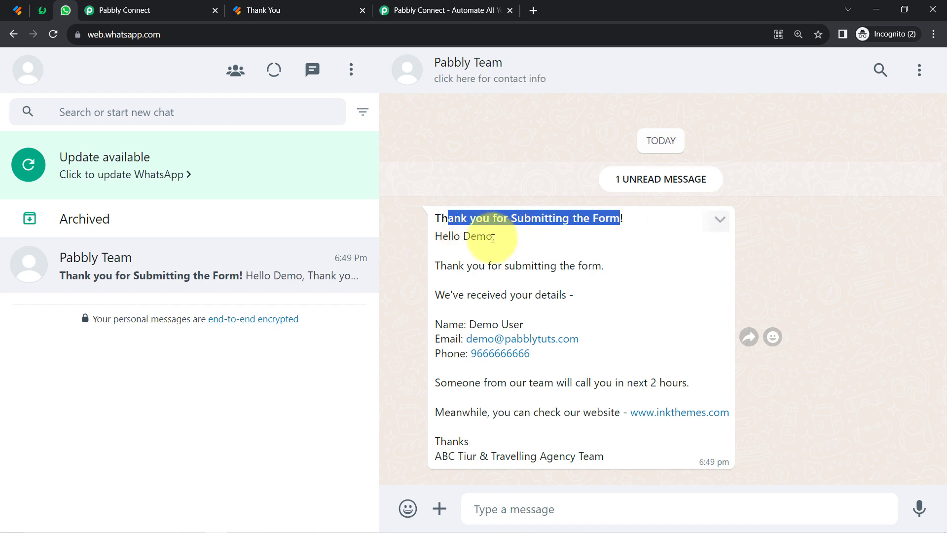
pyautogui.moveTo(492, 238); pyautogui.dragTo(472, 239)
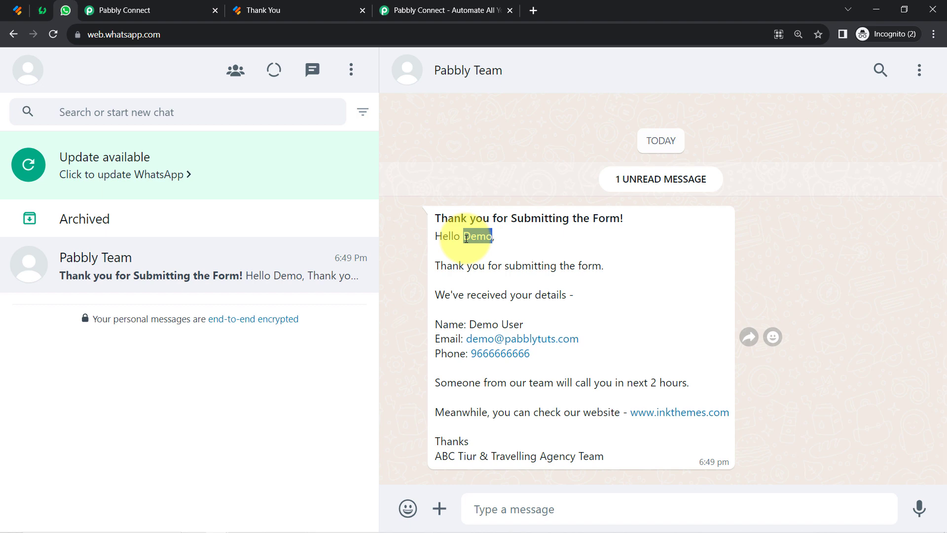
pyautogui.moveTo(464, 266); pyautogui.dragTo(593, 269)
pyautogui.moveTo(476, 295); pyautogui.dragTo(574, 296)
pyautogui.moveTo(466, 324); pyautogui.dragTo(513, 323)
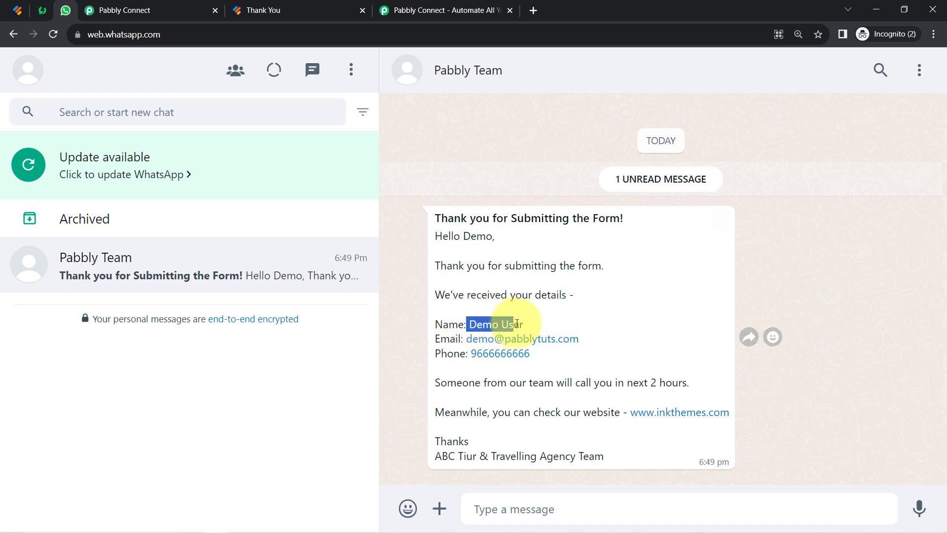
pyautogui.click(476, 330)
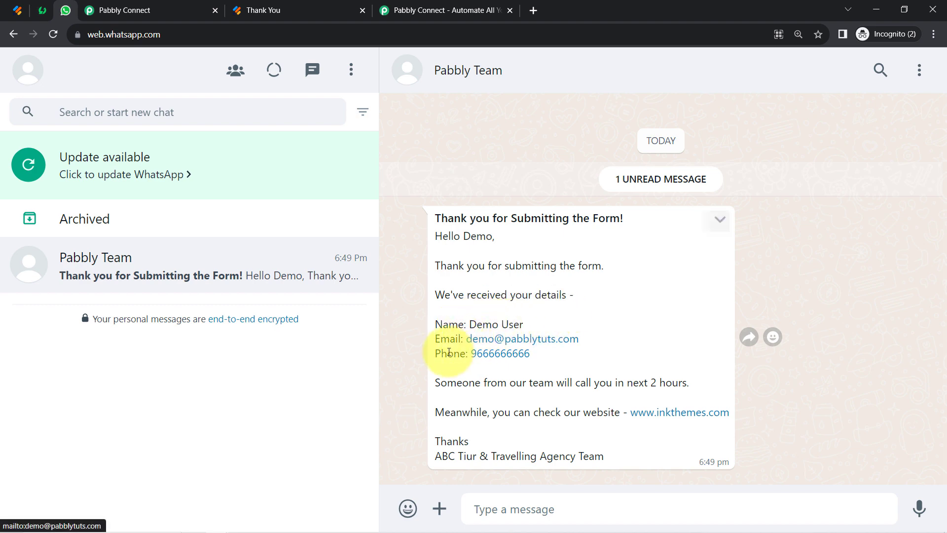
pyautogui.moveTo(449, 352); pyautogui.dragTo(523, 355)
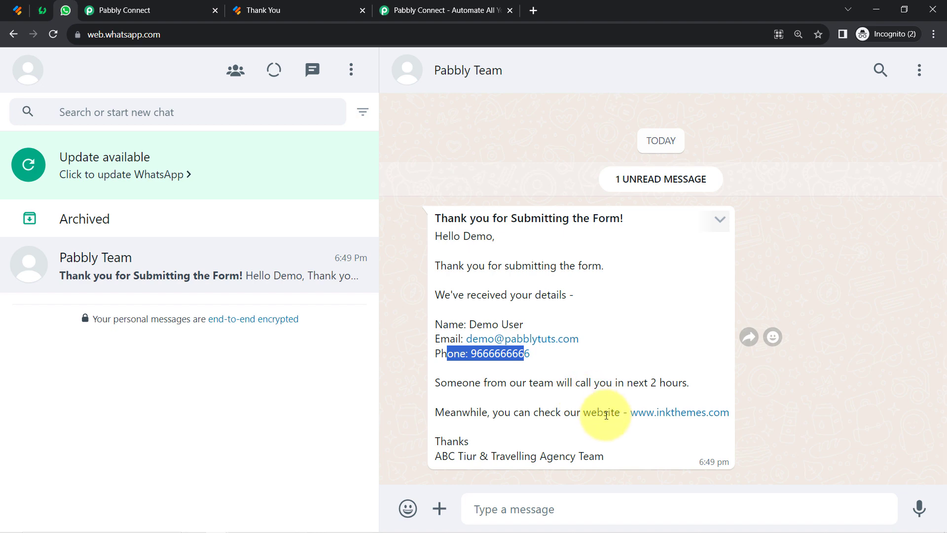
pyautogui.moveTo(606, 415); pyautogui.dragTo(763, 422)
pyautogui.moveTo(442, 456); pyautogui.dragTo(537, 458)
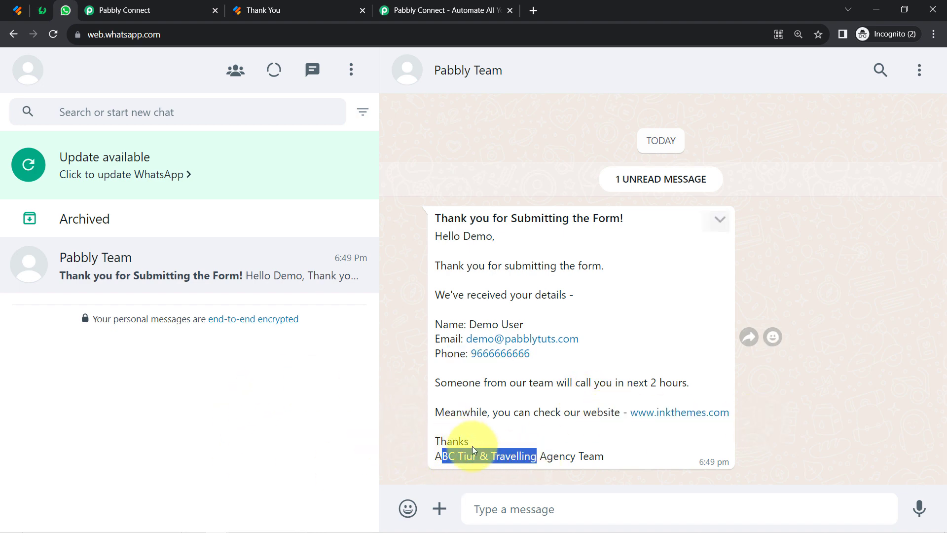
# In Pabbly Connect, correct the agency name in Template Parameter to "ABC Tour & Travelling Agency" and send the test request again.
pyautogui.click(148, 10)
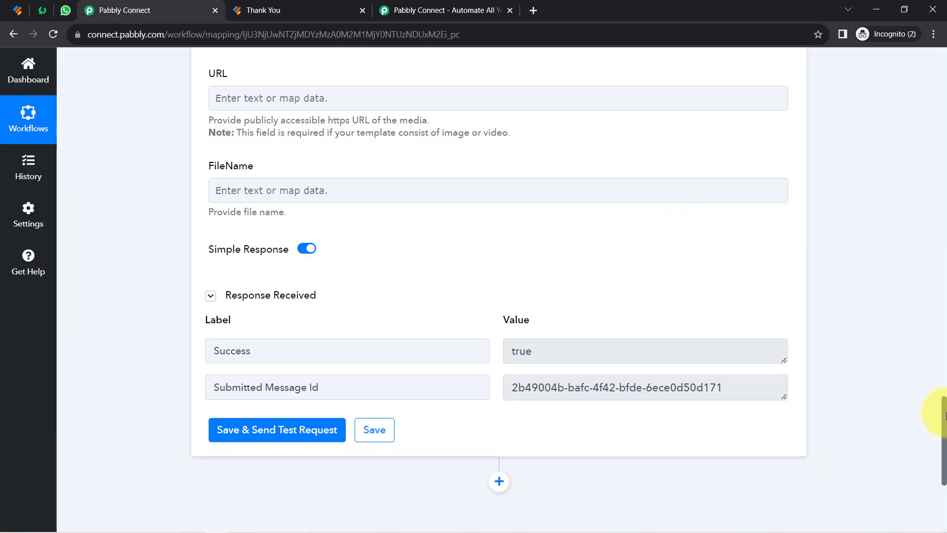
pyautogui.moveTo(942, 424); pyautogui.dragTo(930, 373)
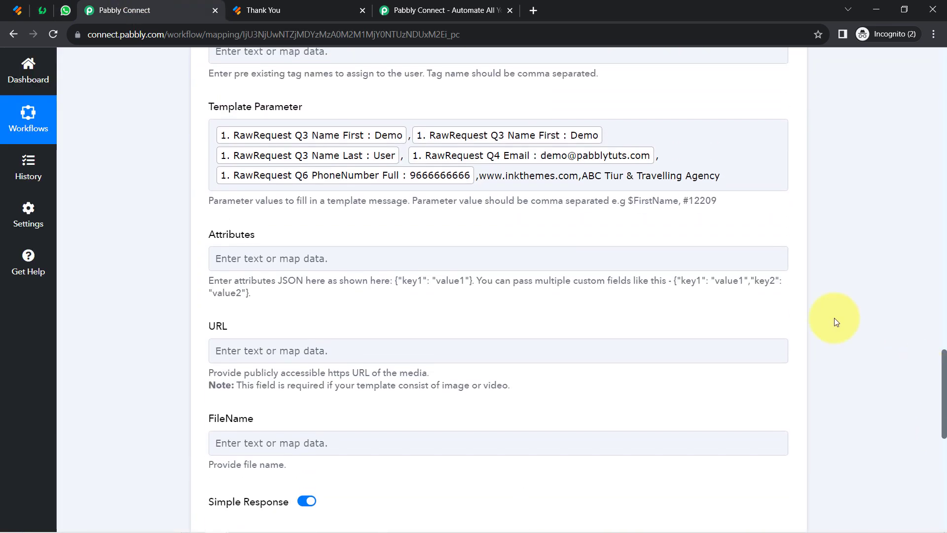
pyautogui.click(615, 174)
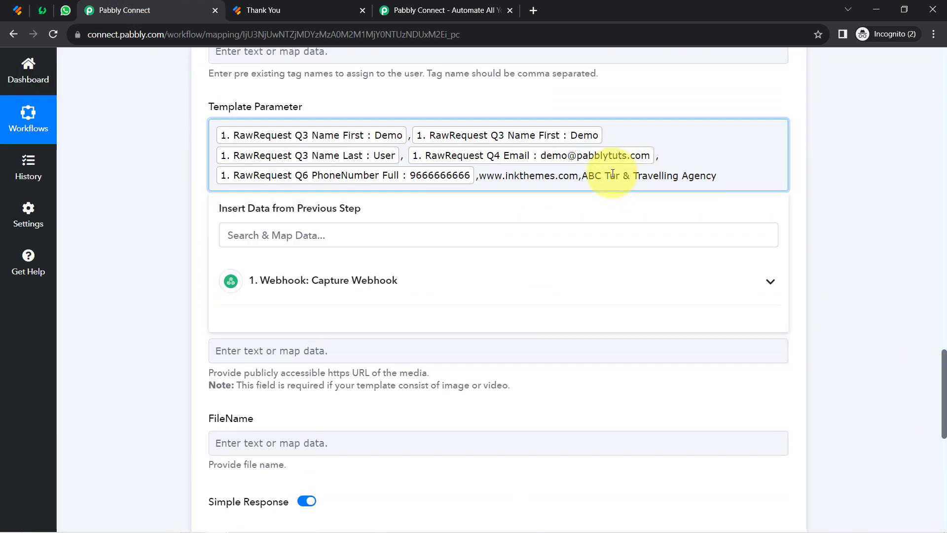
pyautogui.write('o')
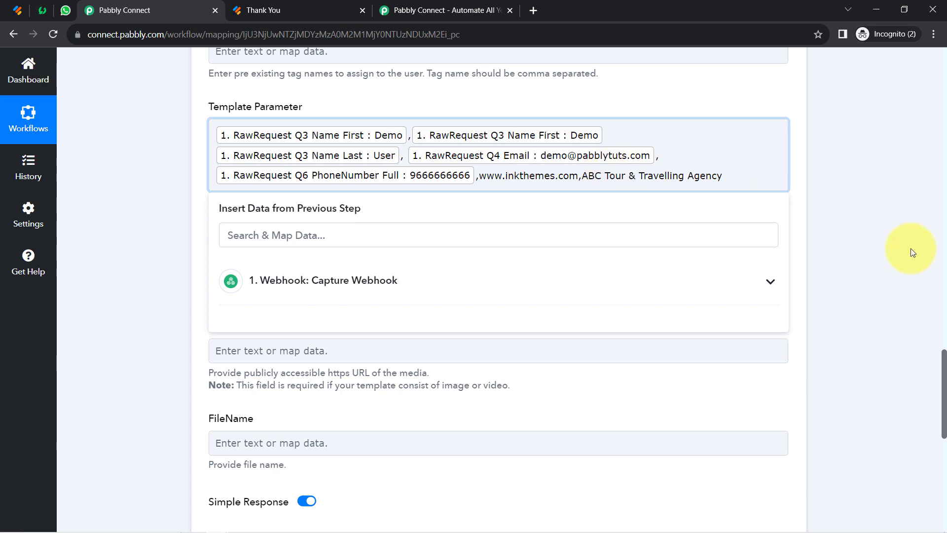
pyautogui.click(941, 324)
pyautogui.scroll(-8, 945, 359)
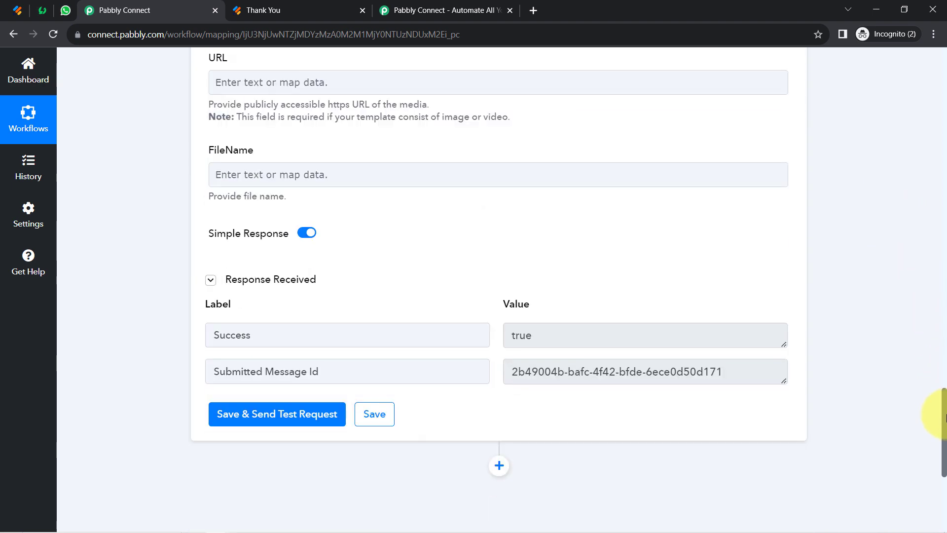
pyautogui.click(235, 286)
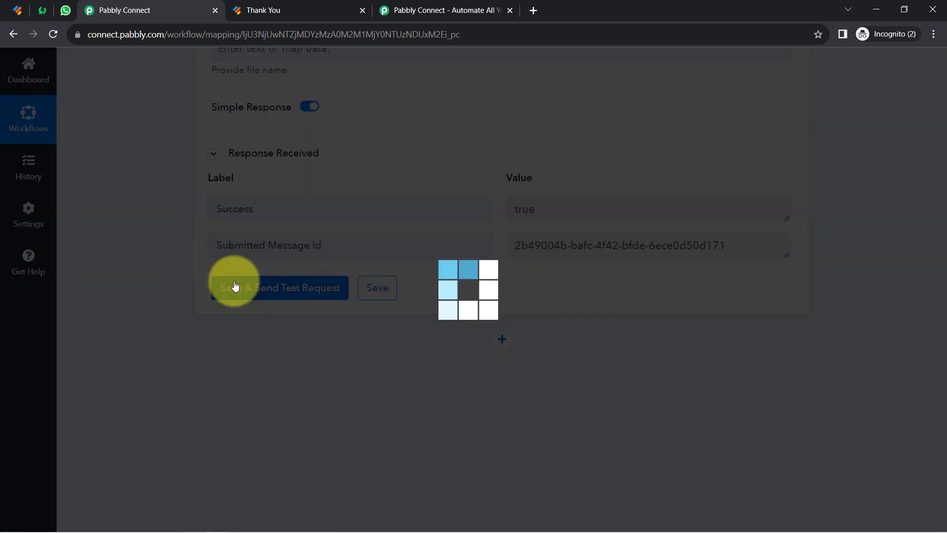
# Switch to WhatsApp Web and check the agency name in the newest Pabbly Team message.
pyautogui.click(65, 11)
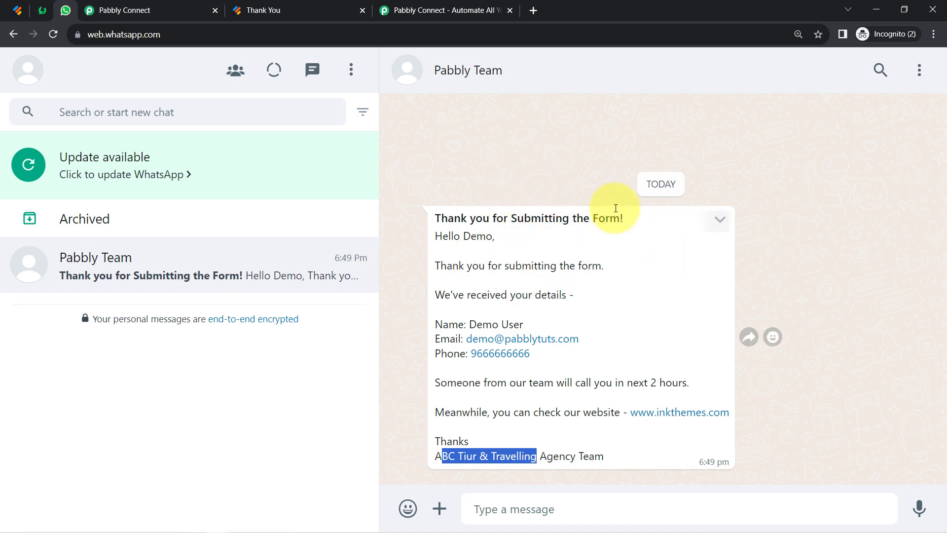
pyautogui.click(455, 257)
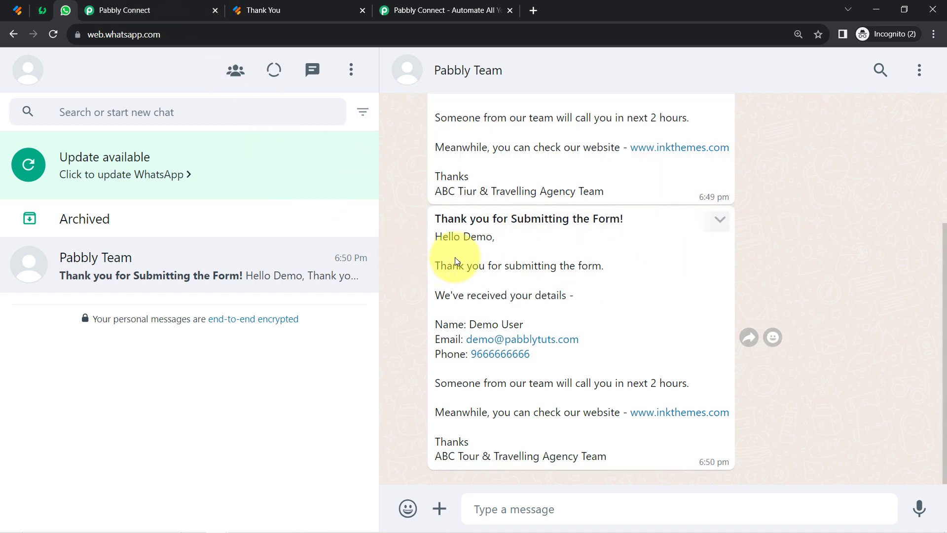
pyautogui.moveTo(448, 219); pyautogui.dragTo(607, 455)
pyautogui.click(475, 444)
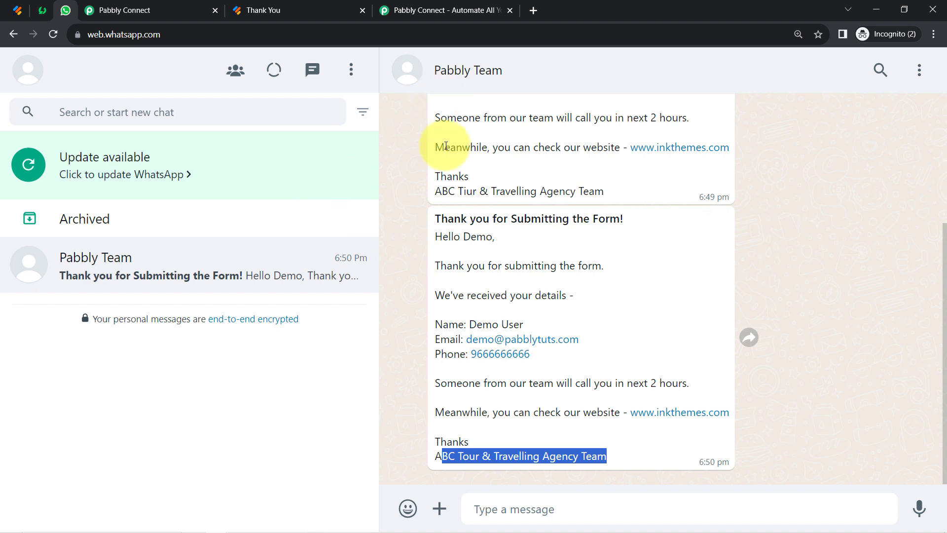
# Switch past the AiSensy campaign overview to Jotform and examine the Contact Form's publish page and its address.
pyautogui.click(31, 8)
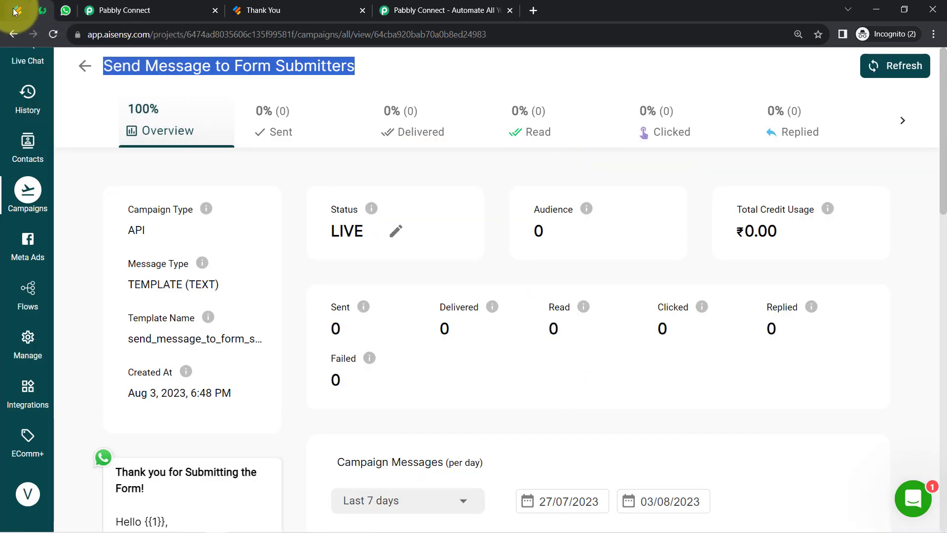
pyautogui.click(15, 10)
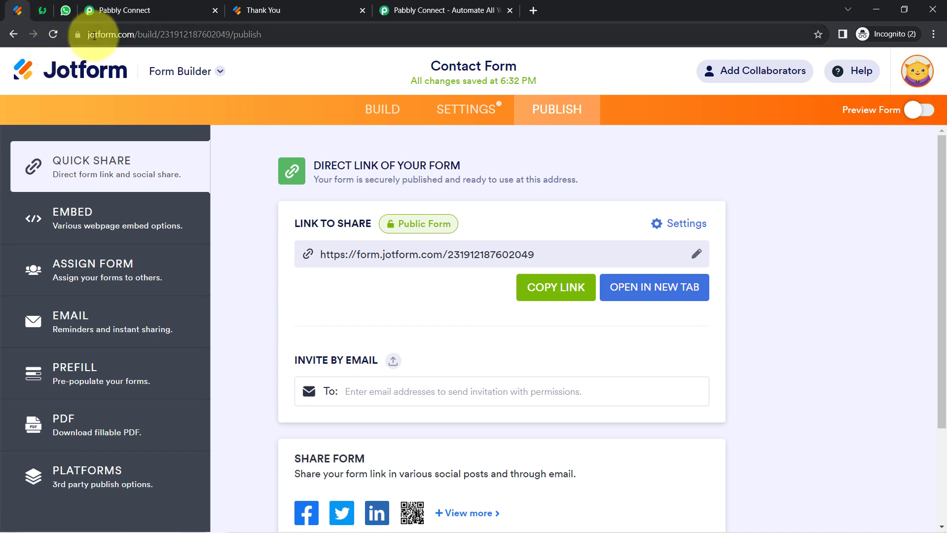
pyautogui.moveTo(93, 36); pyautogui.dragTo(265, 37)
pyautogui.click(265, 38)
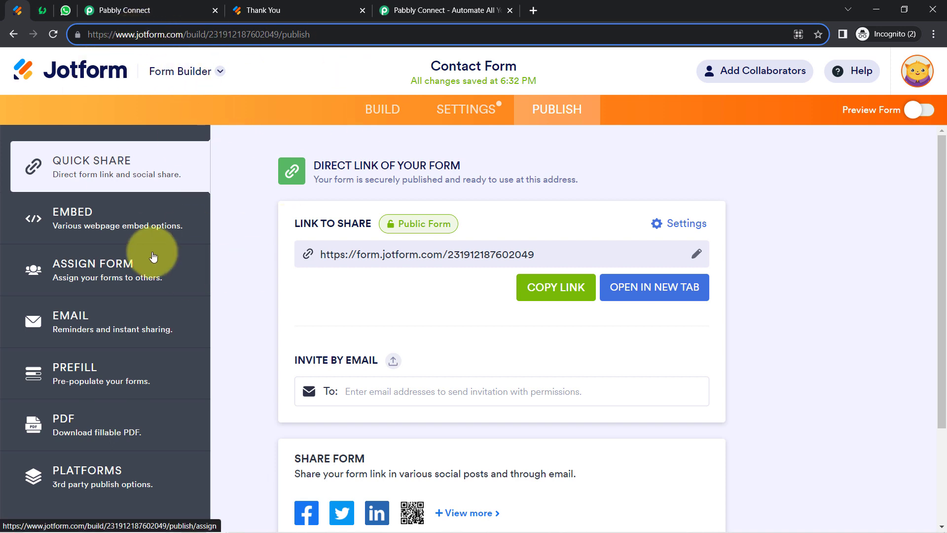
# Switch to Pabbly Connect and review the webhook trigger's setup and its captured form response.
pyautogui.click(148, 10)
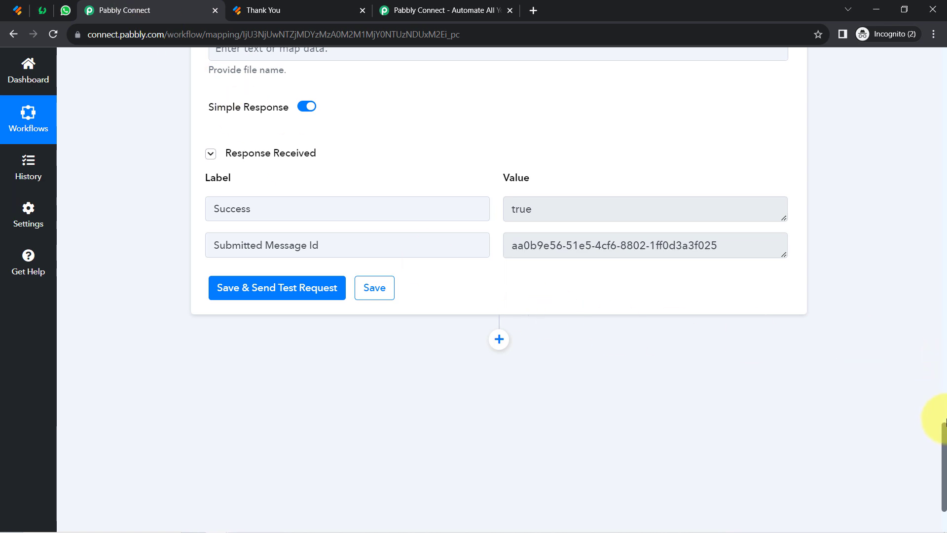
pyautogui.moveTo(944, 434); pyautogui.dragTo(944, 74)
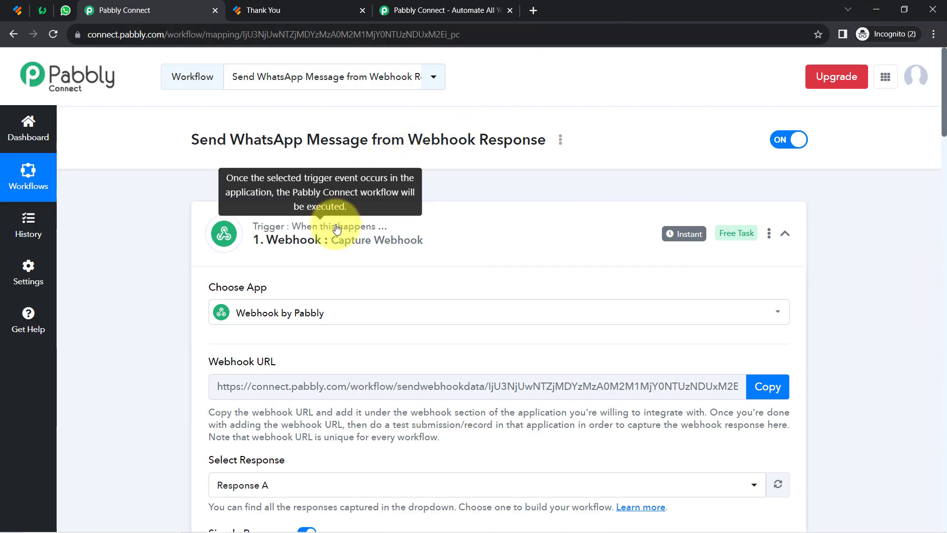
pyautogui.scroll(-6, 235, 301)
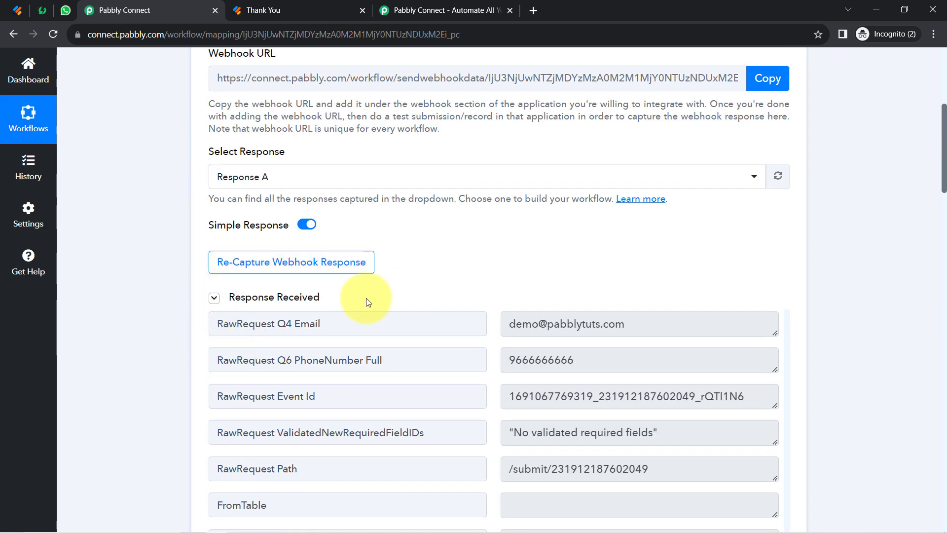
pyautogui.scroll(-3, 635, 293)
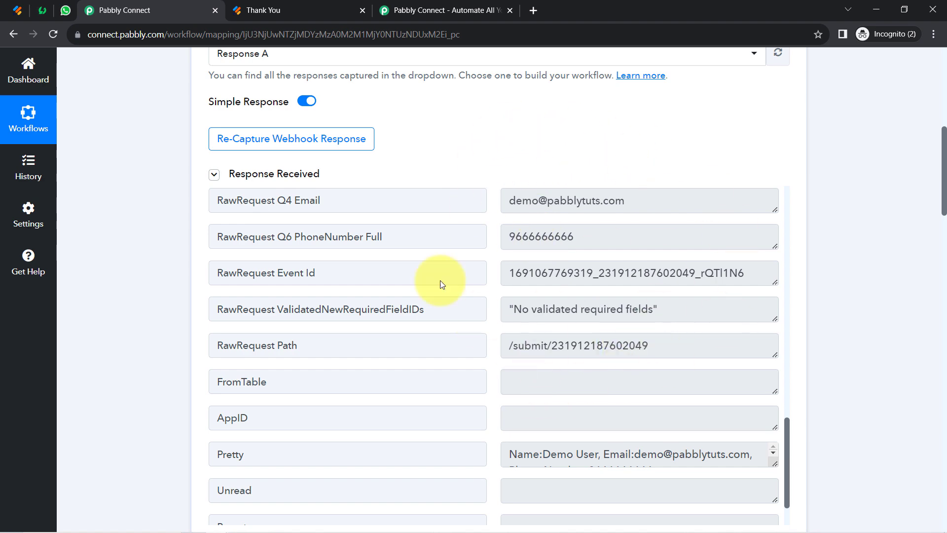
pyautogui.scroll(5, 500, 226)
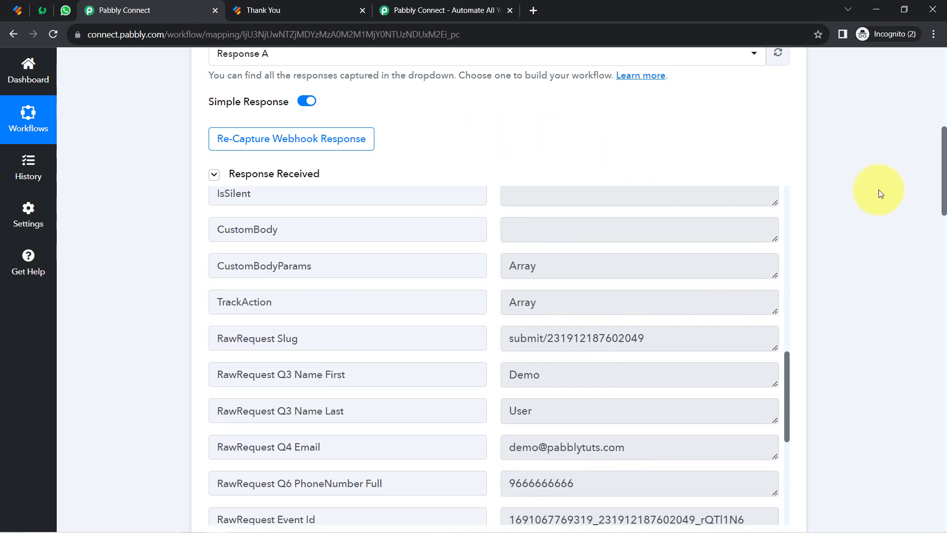
pyautogui.scroll(1, 903, 191)
pyautogui.scroll(8, 905, 193)
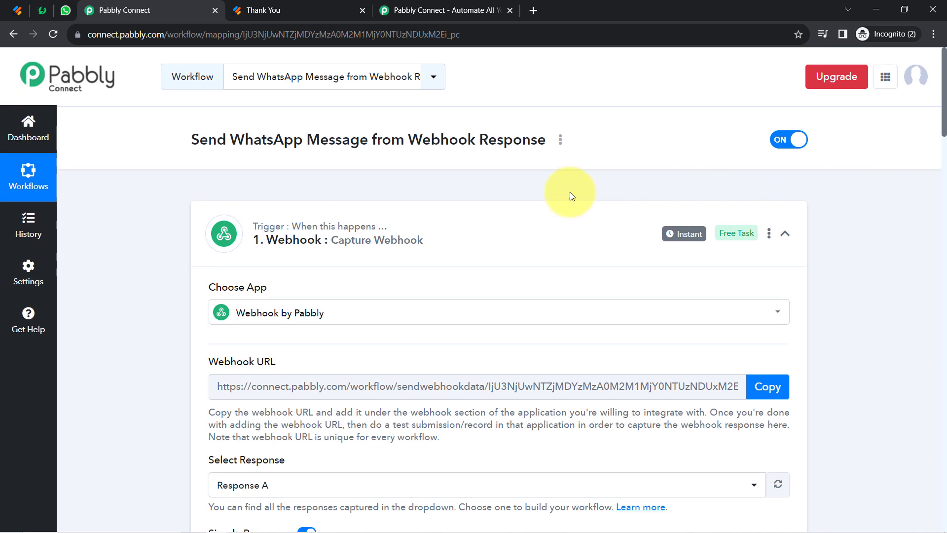
# Collapse the webhook trigger and AiSensy action, copy the workflow's share link, and close the Share Workflow dialog.
pyautogui.click(417, 228)
pyautogui.click(321, 346)
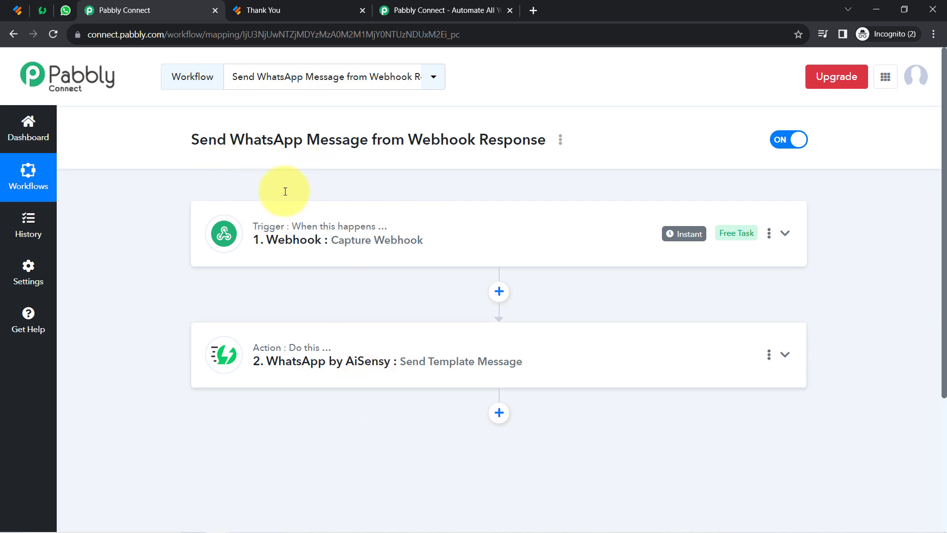
pyautogui.click(560, 140)
pyautogui.click(464, 209)
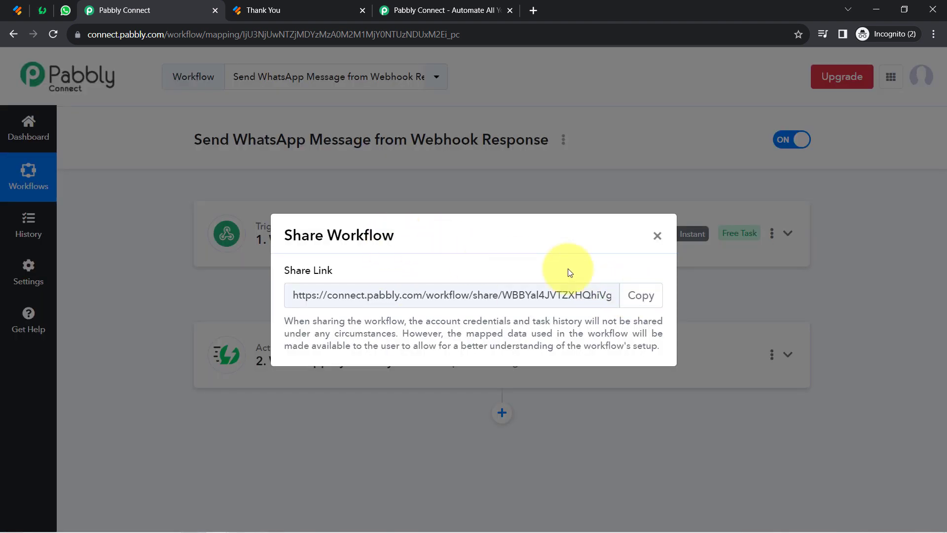
pyautogui.click(653, 304)
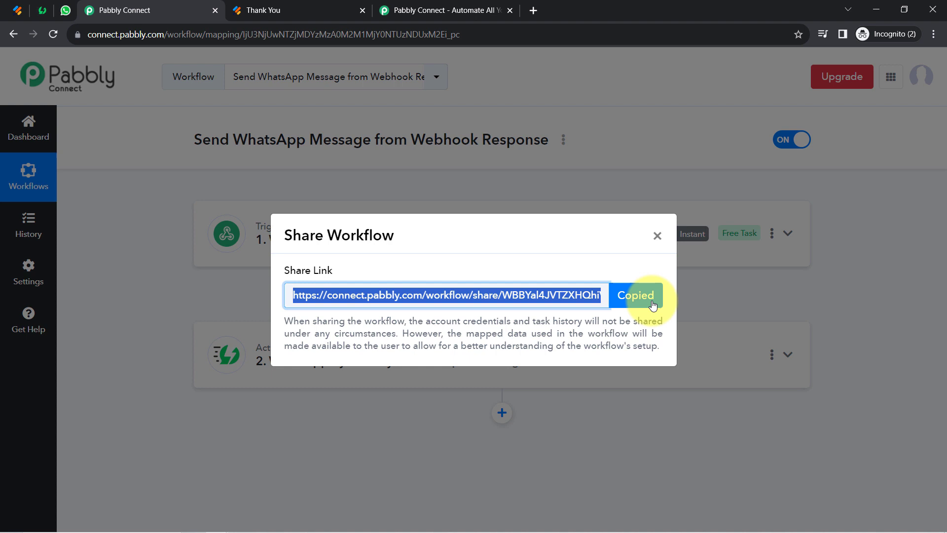
pyautogui.click(659, 238)
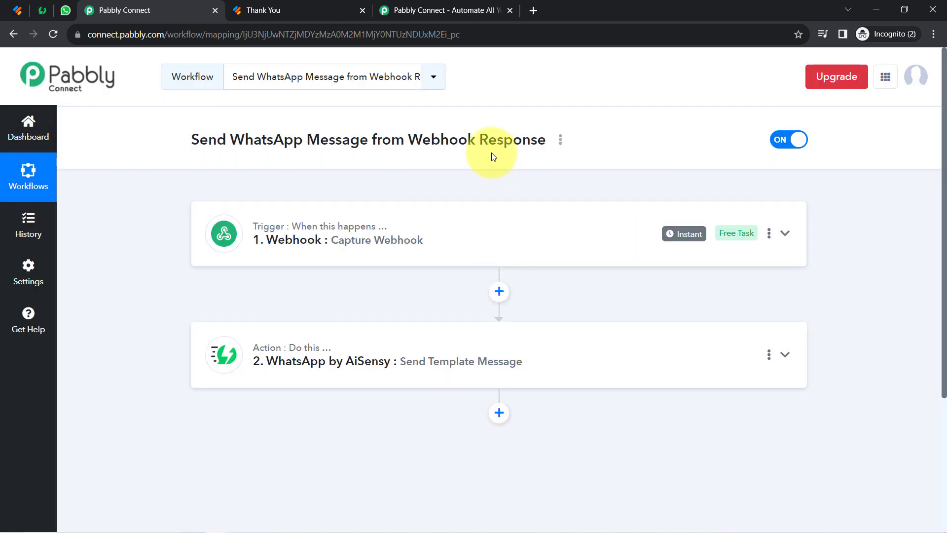